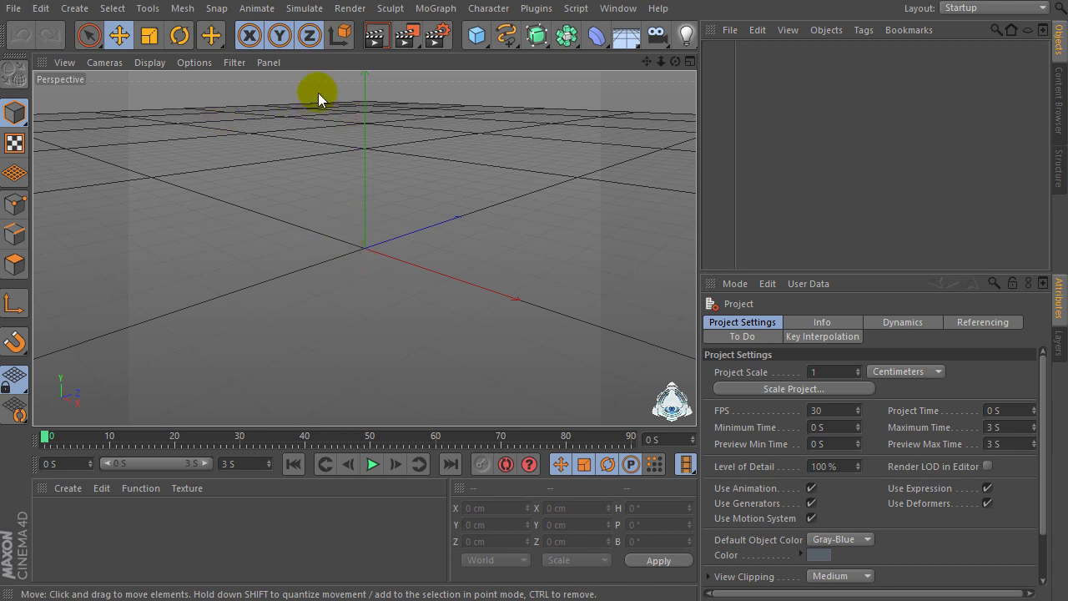
Add a particle Emitter and a Sphere primitive with its radius set to 5 cm.
left_click(311, 8)
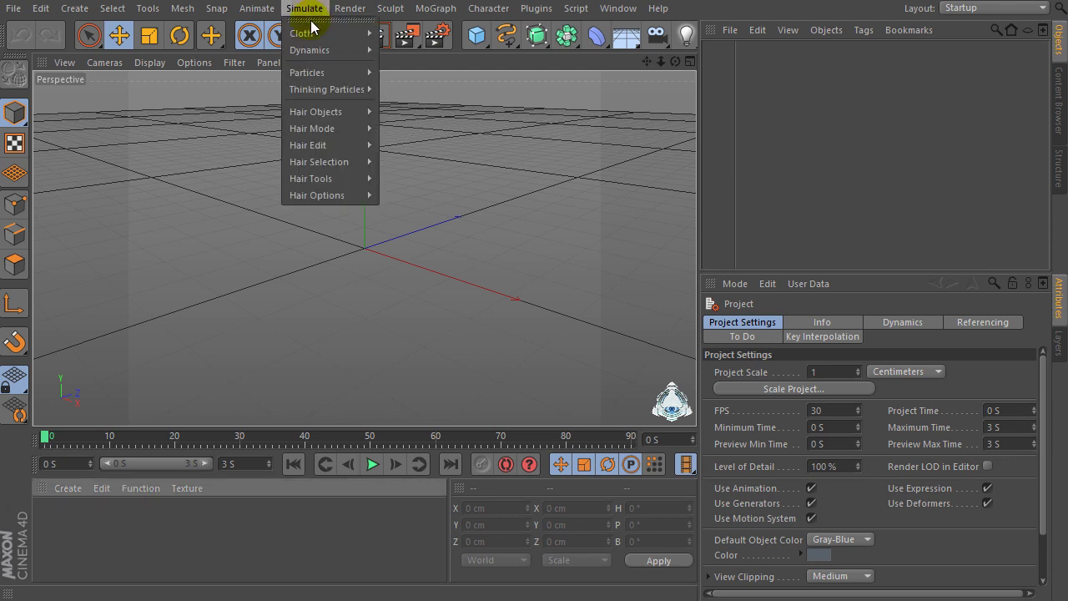
mouse_move(307, 73)
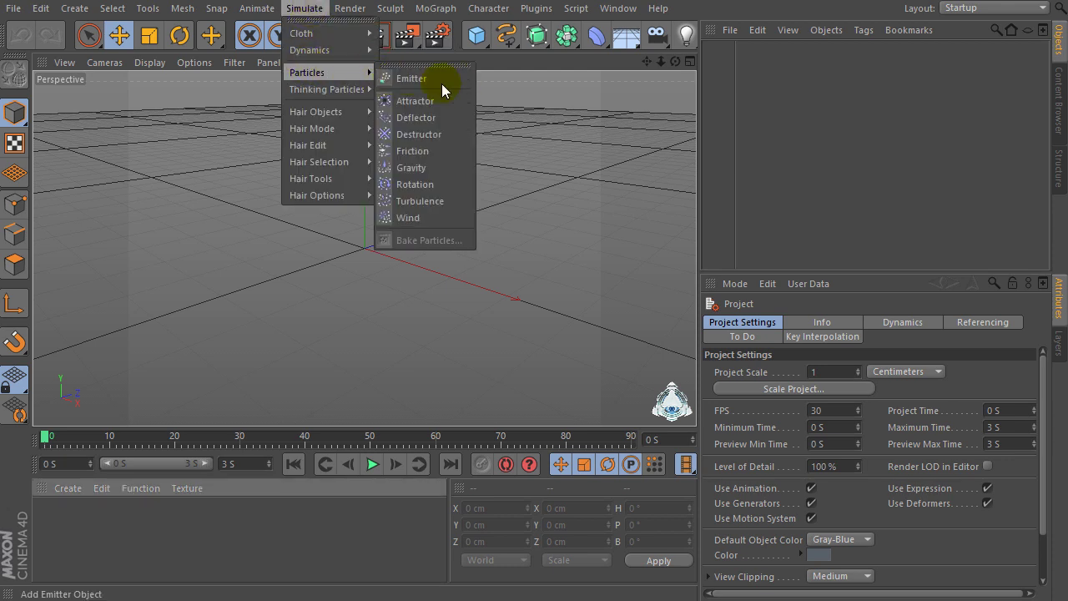
left_click(408, 75)
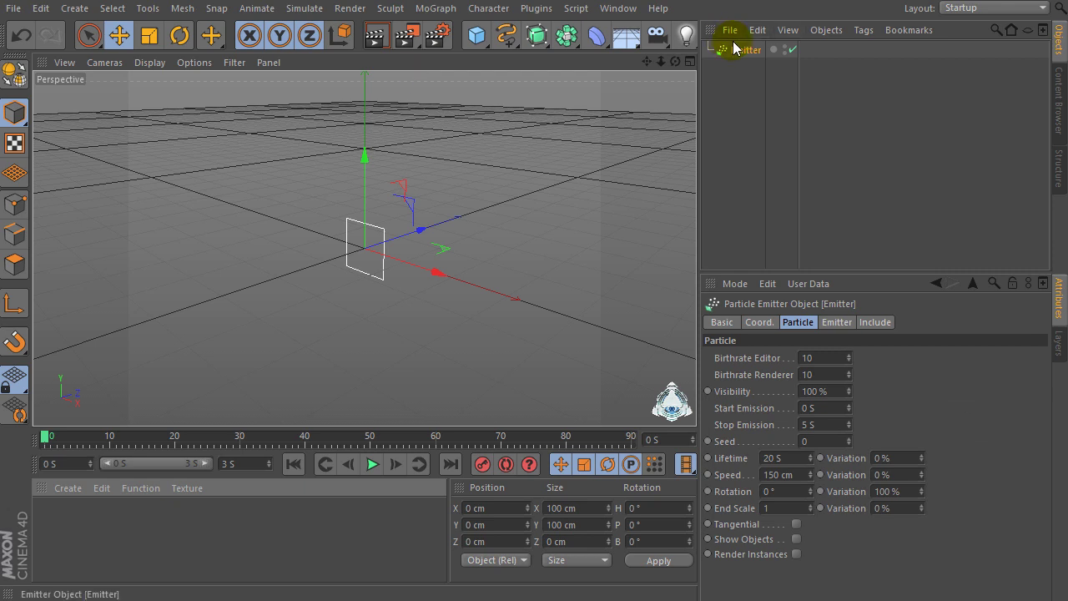
left_click(476, 38)
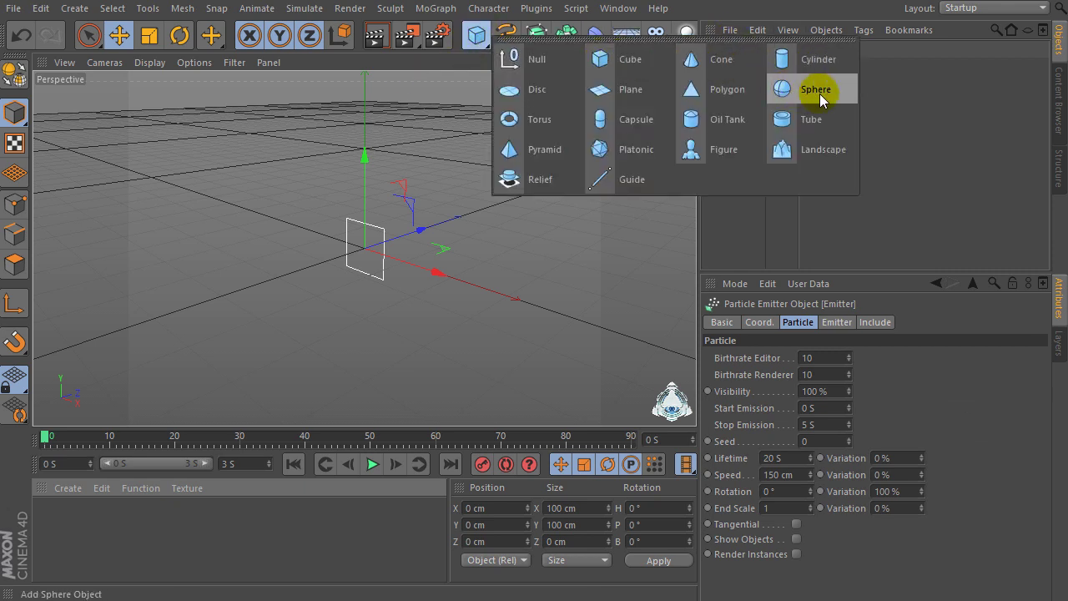
left_click(810, 93)
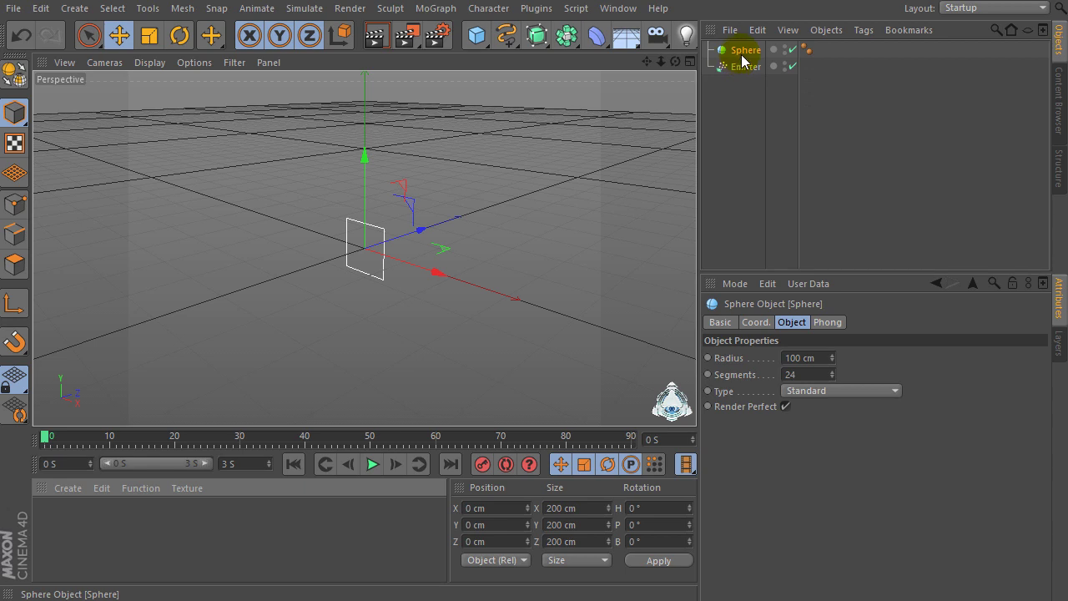
double_click(820, 357)
type("5")
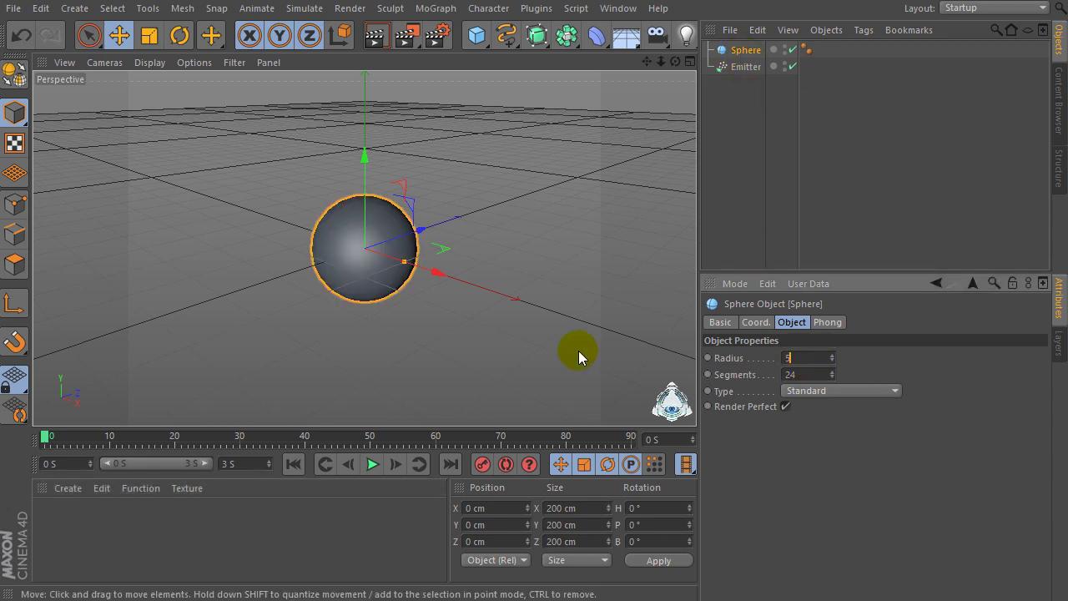
key("Return")
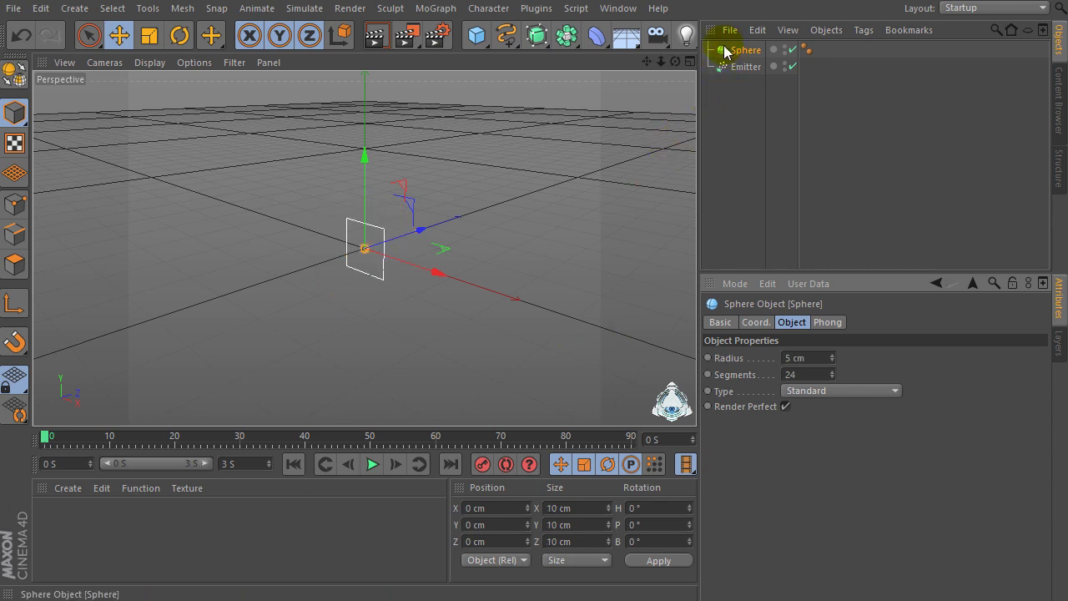
Nest the Sphere under the Emitter and set the editor birthrate to 1.
left_click_drag(733, 50, 739, 67)
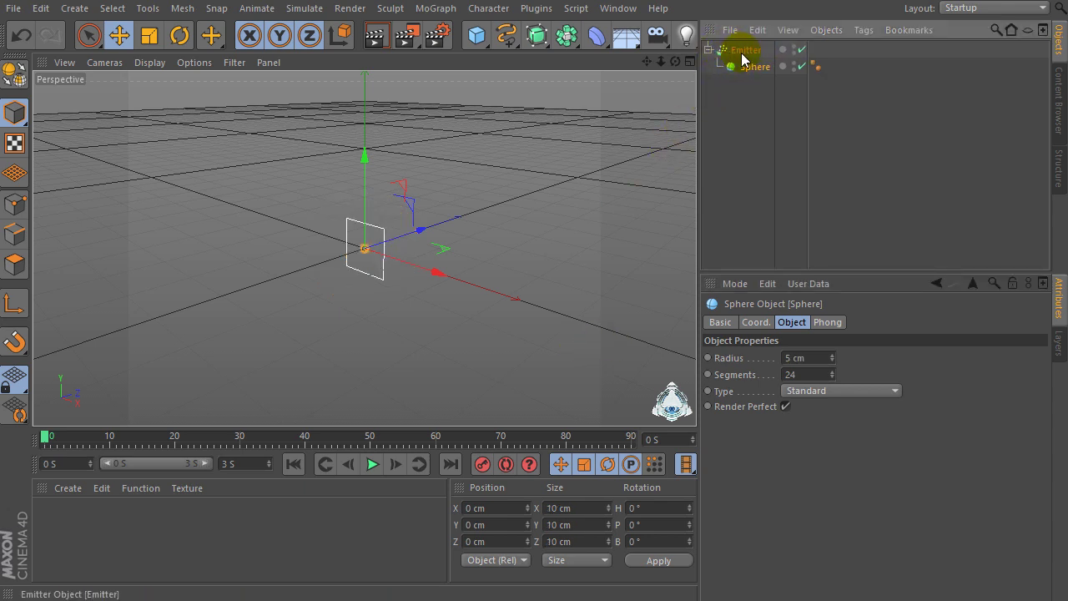
left_click(734, 50)
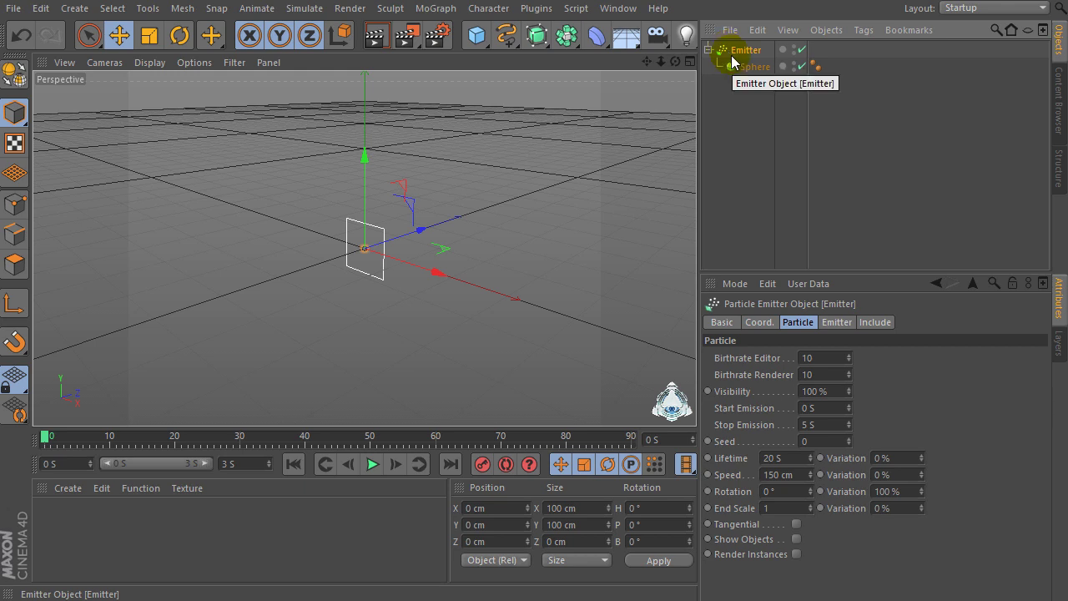
left_click(816, 357)
type("1")
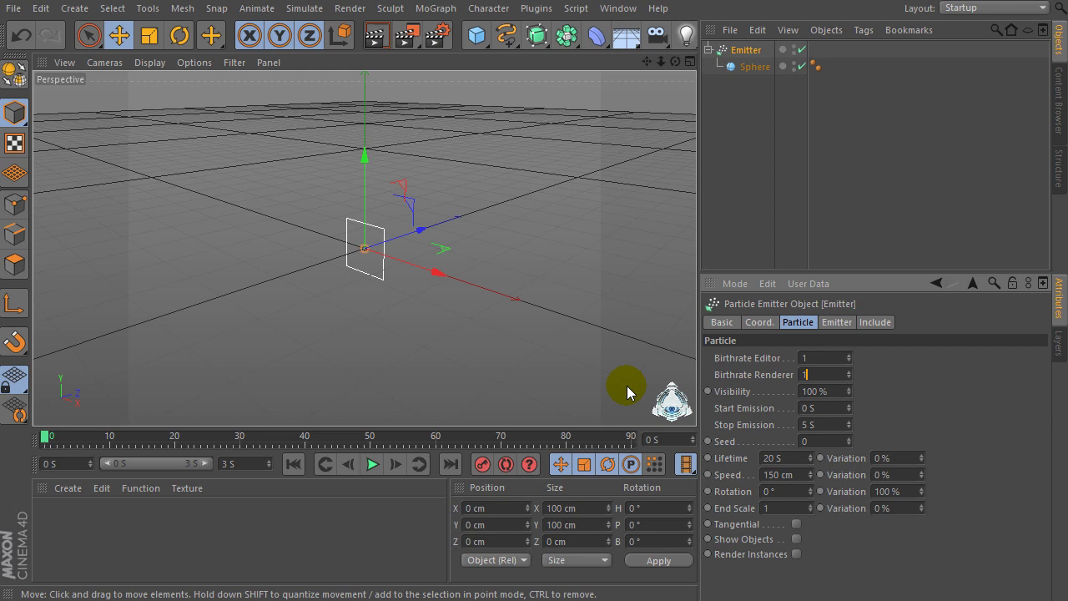
Adjust particle lifetime and speed, and make emission stop at 25 S.
left_click(792, 458)
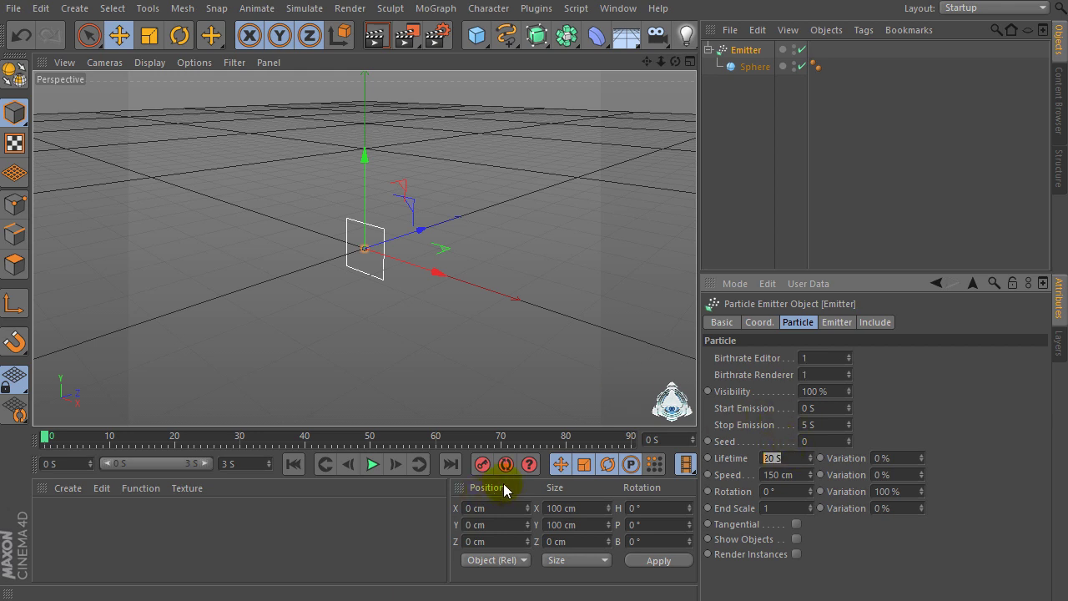
left_click(793, 474)
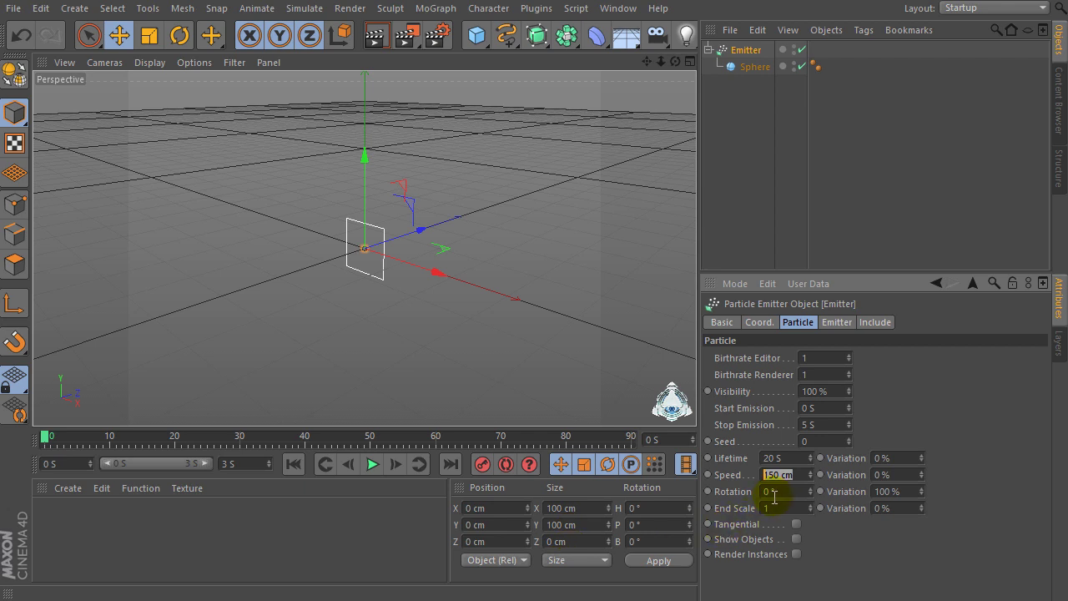
left_click(824, 429)
type("25")
Enable Show Objects so each particle displays the sphere, previewing the playback.
left_click(372, 465)
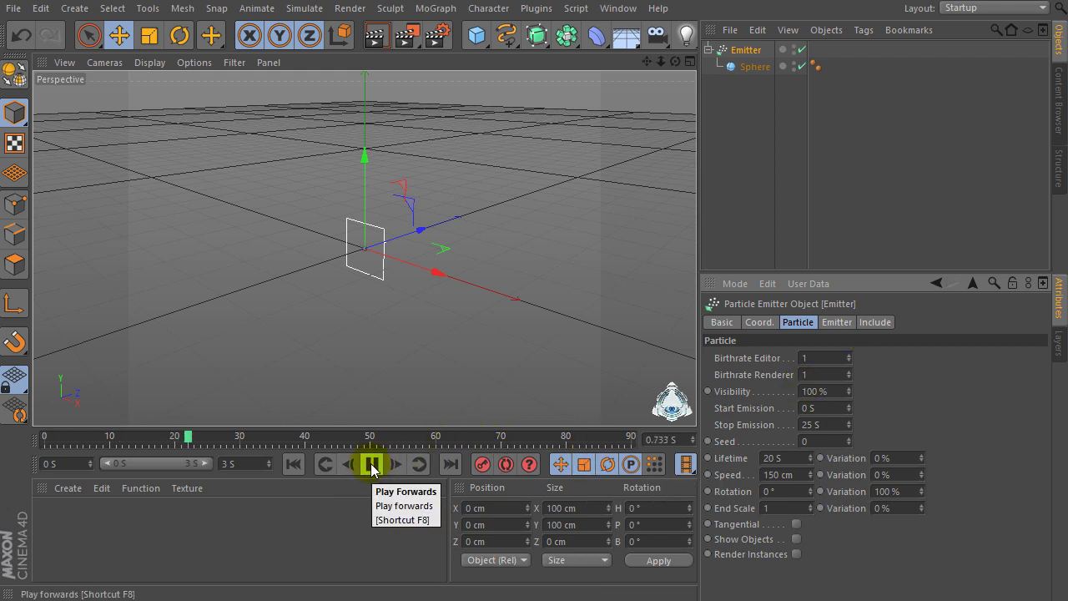
left_click(372, 467)
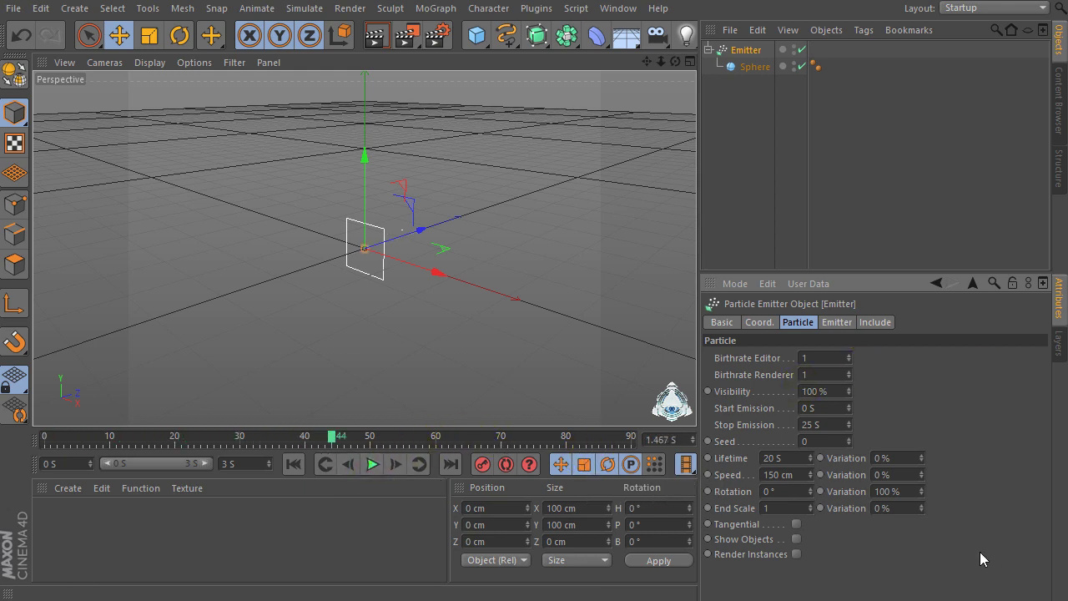
left_click(796, 539)
left_click(371, 468)
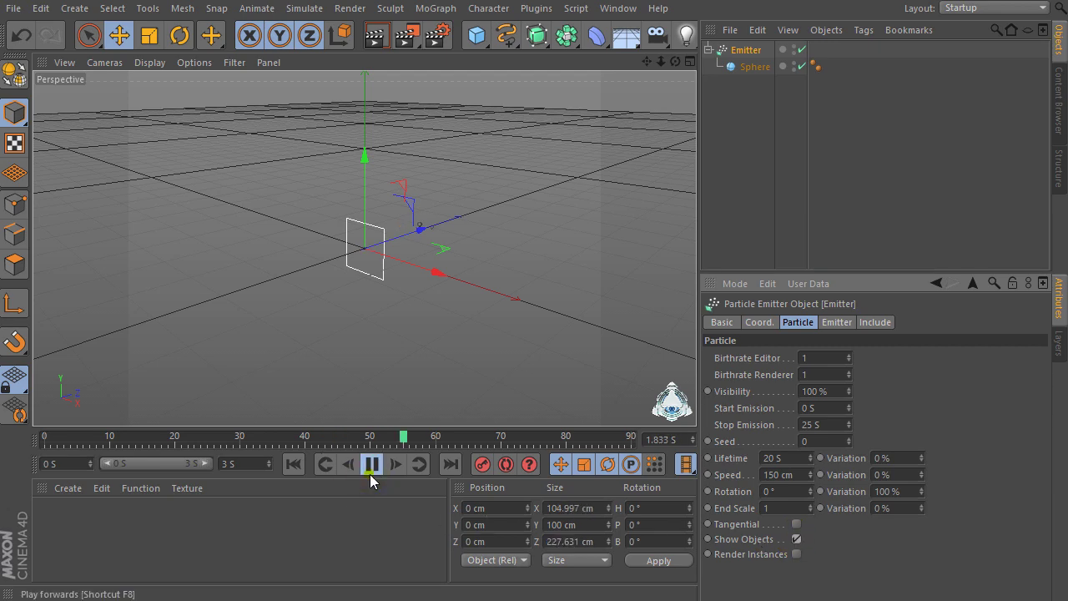
left_click(372, 464)
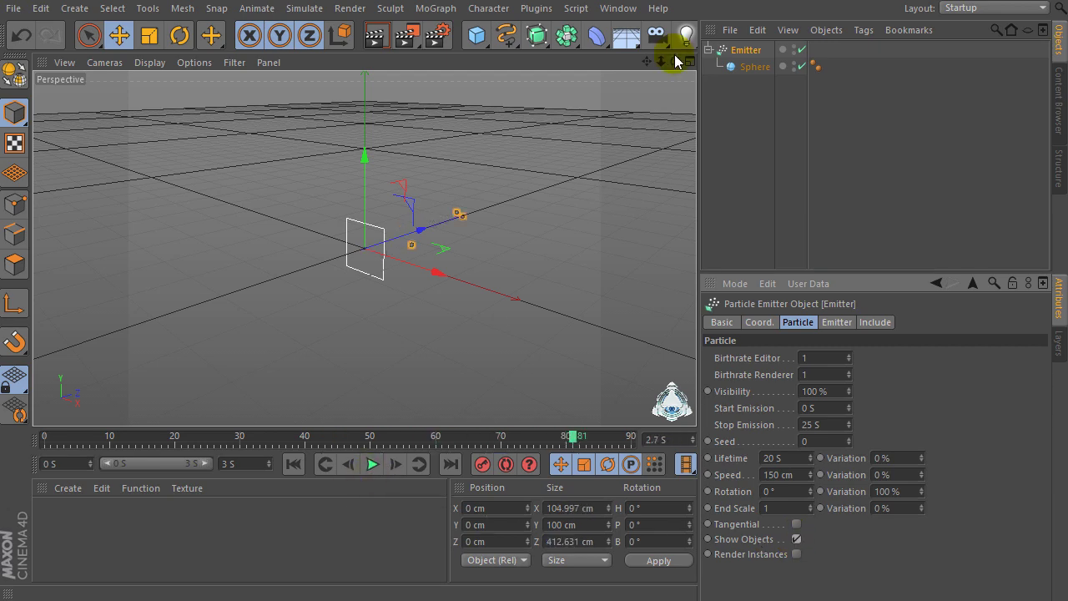
Orbit to a low angle around the emitter and replay the emission.
left_click_drag(675, 61, 634, 92)
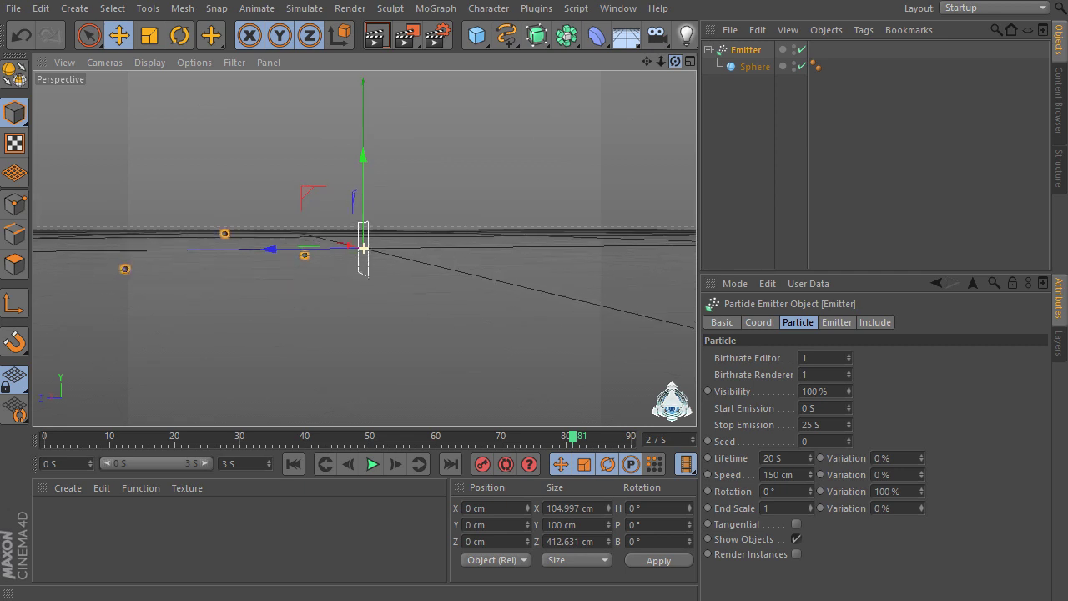
left_click_drag(675, 62, 602, 83)
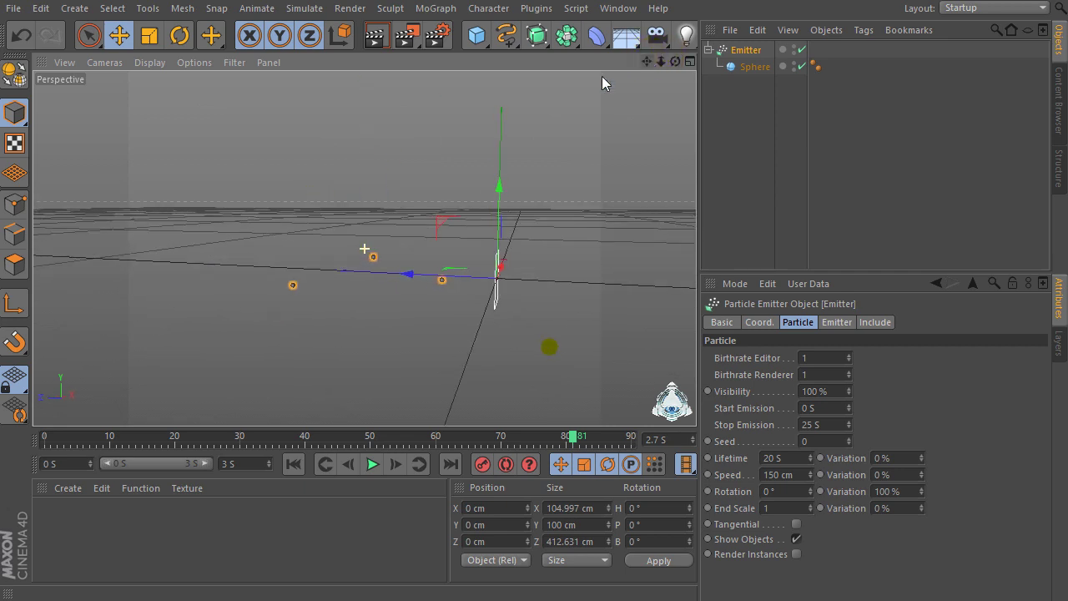
left_click_drag(667, 61, 364, 248)
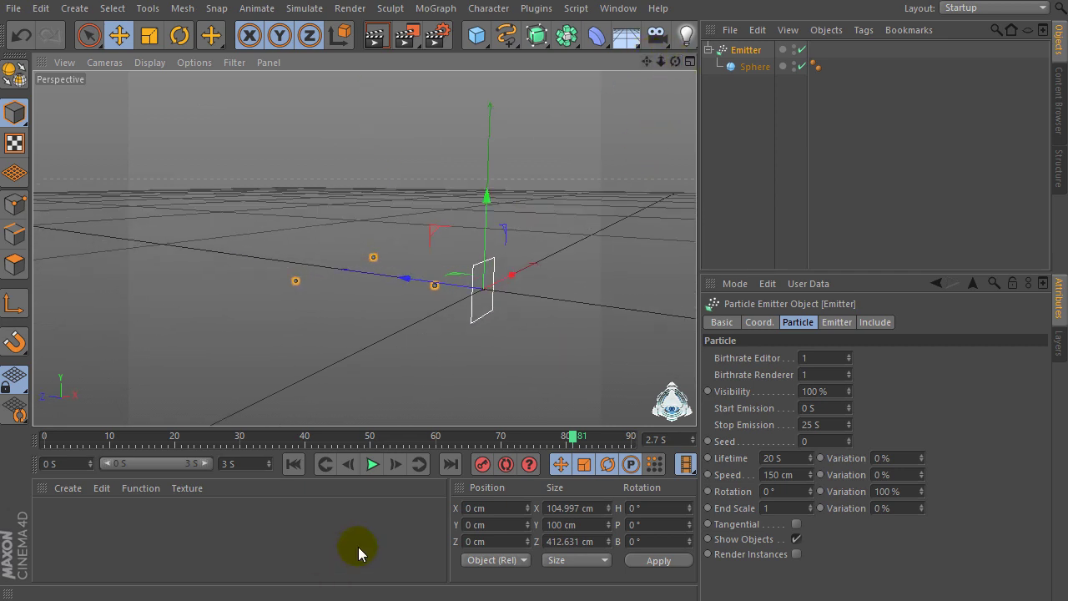
left_click(373, 465)
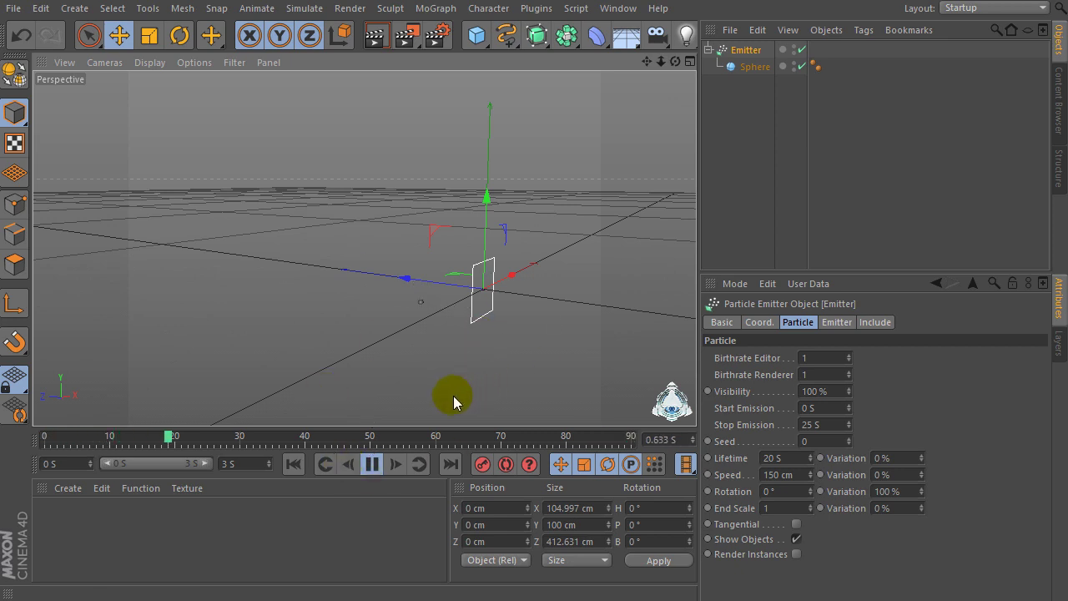
left_click(373, 464)
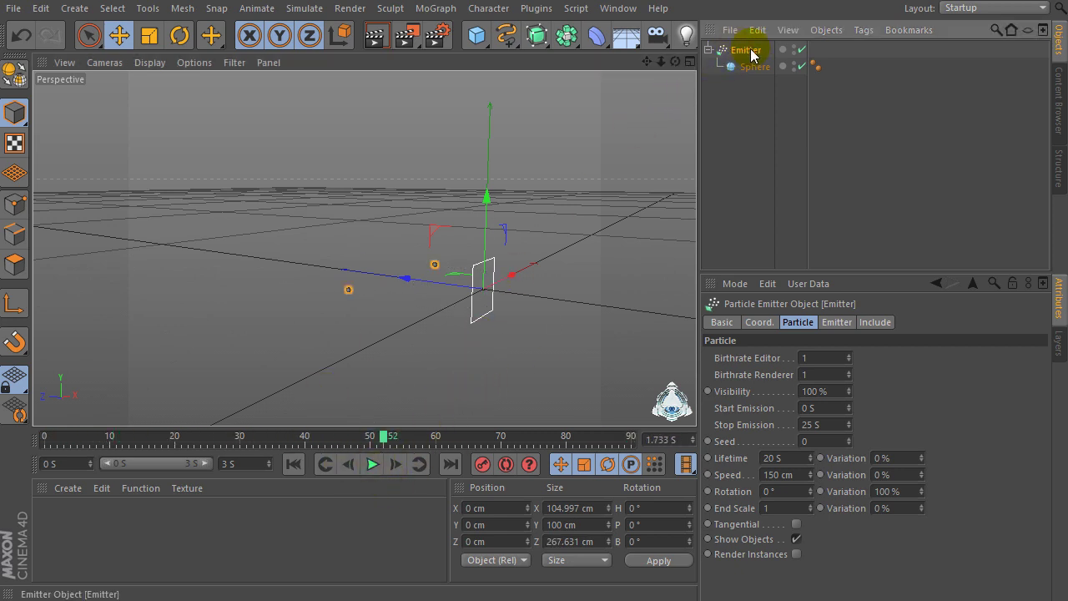
Add a MoGraph Tracer for the particle paths and preview the growing trails.
left_click(436, 9)
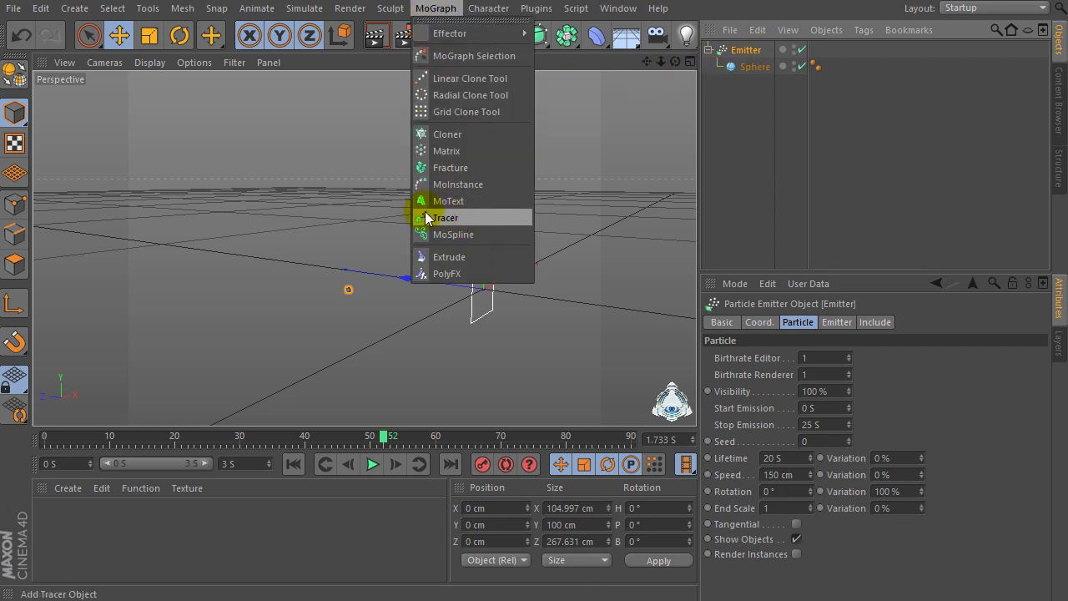
left_click(451, 218)
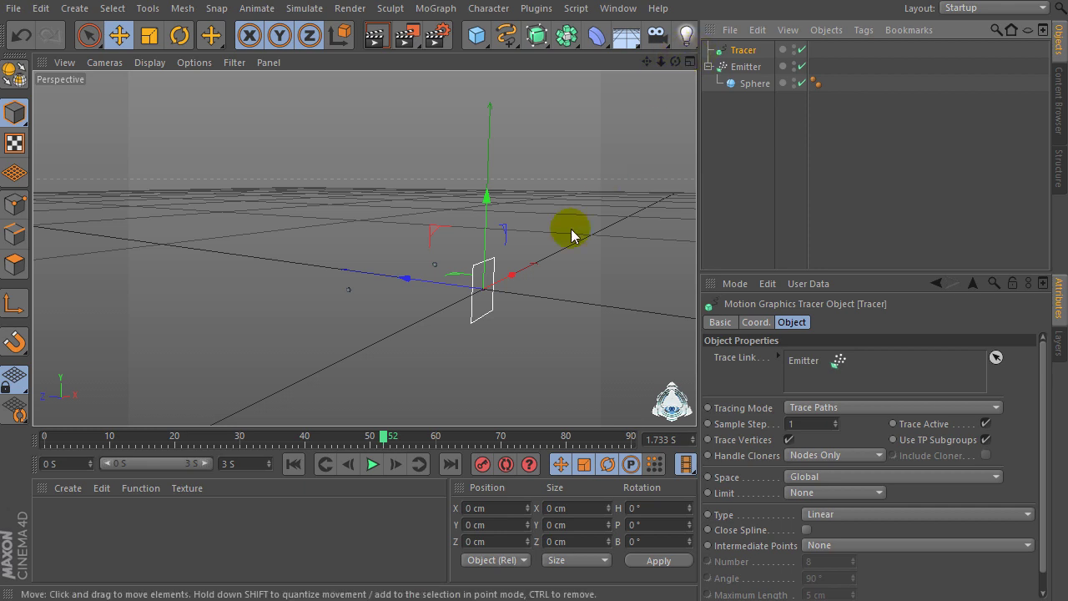
left_click(373, 464)
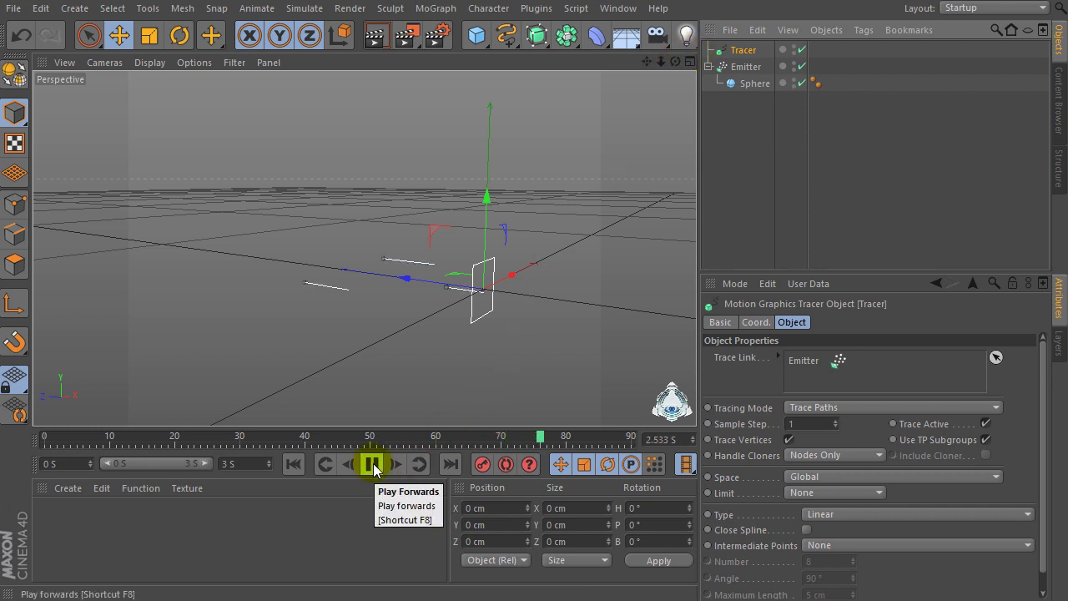
left_click(370, 464)
left_click(370, 464)
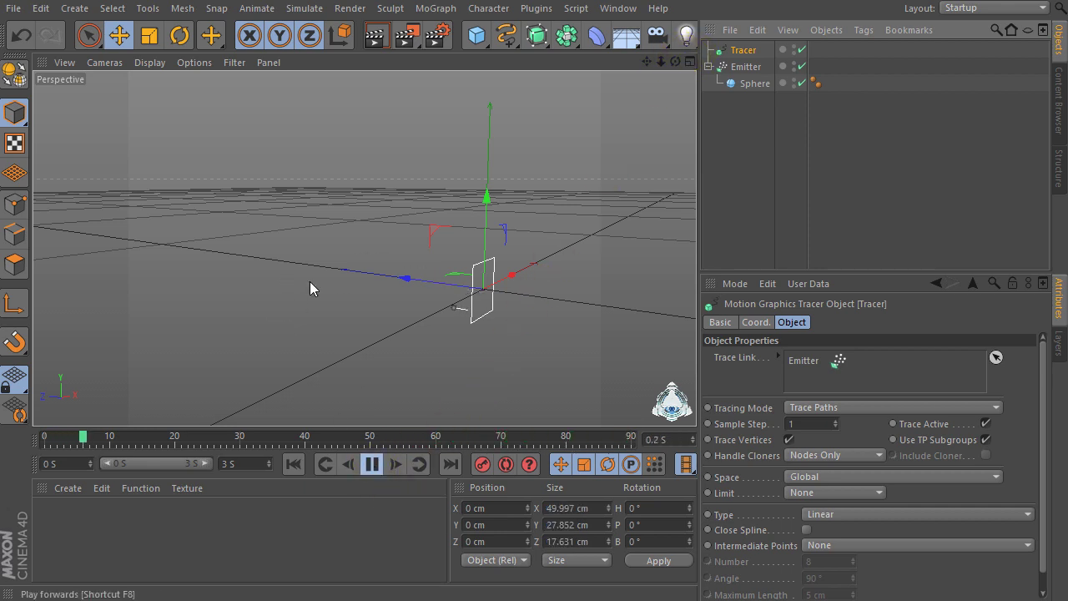
left_click(370, 464)
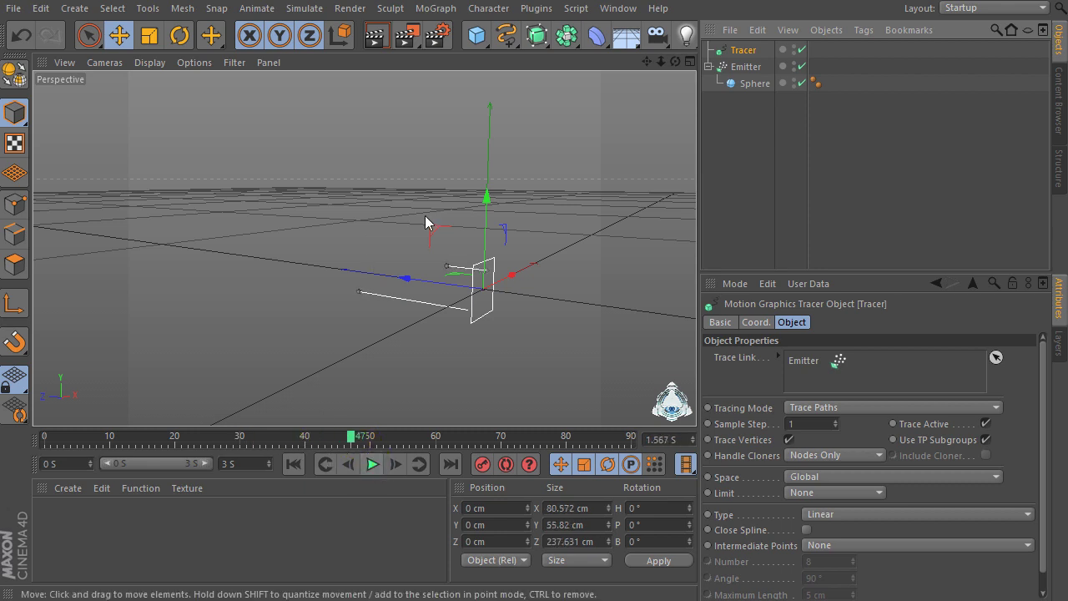
Extend the preview range to 10 S and play the longer animation.
type("10")
left_click(126, 458)
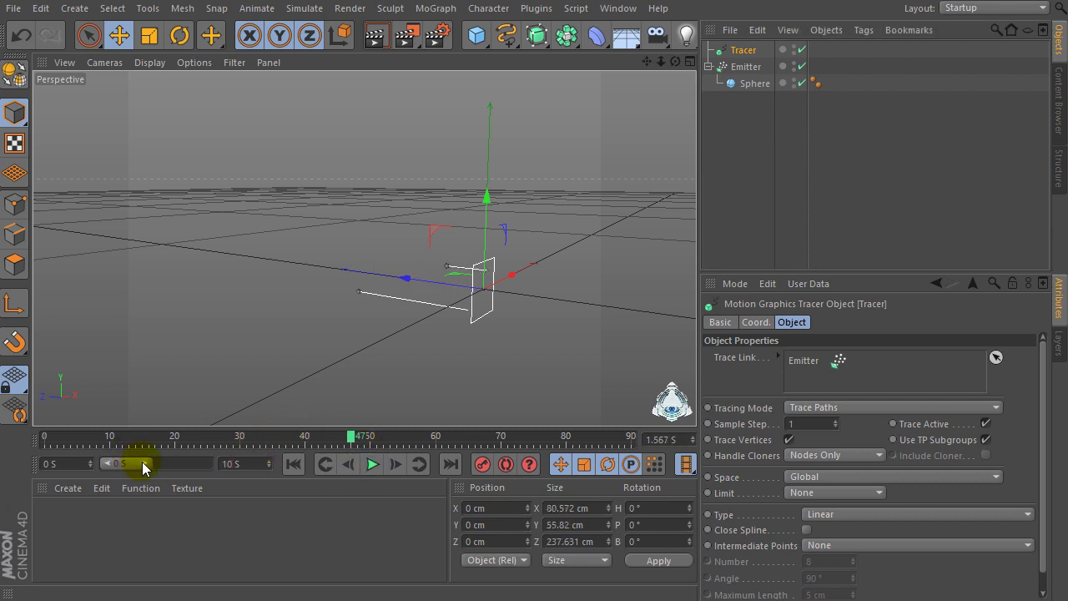
left_click_drag(144, 469, 213, 464)
left_click(234, 464)
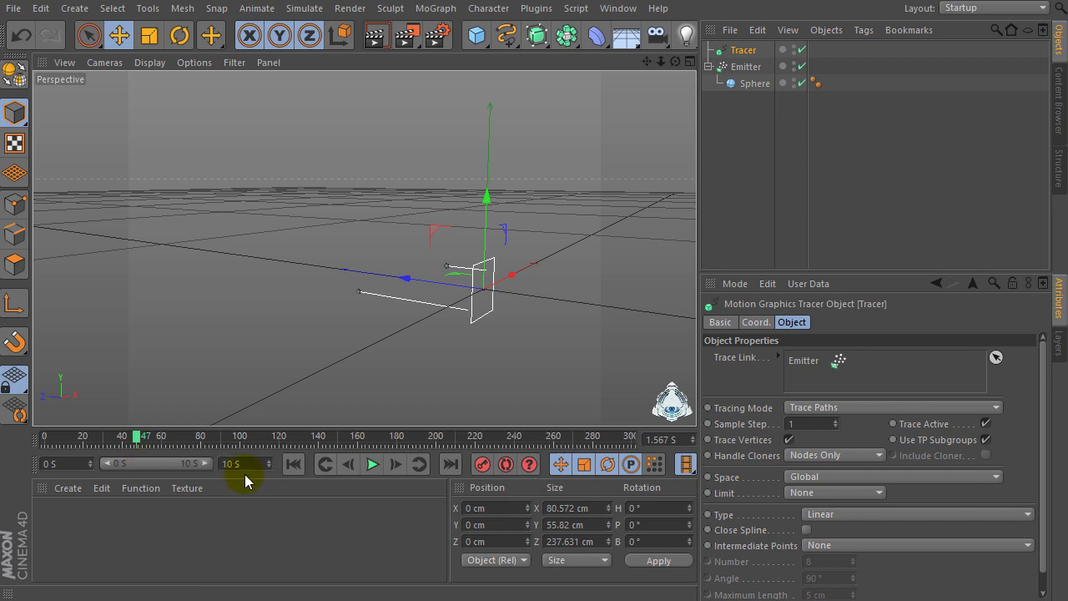
left_click(375, 468)
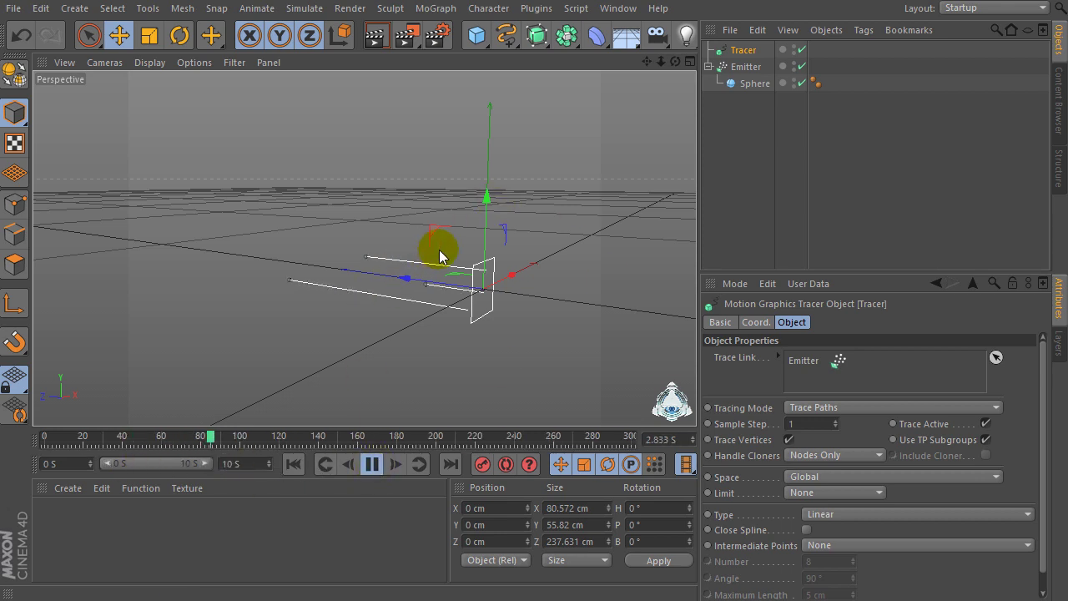
left_click(373, 464)
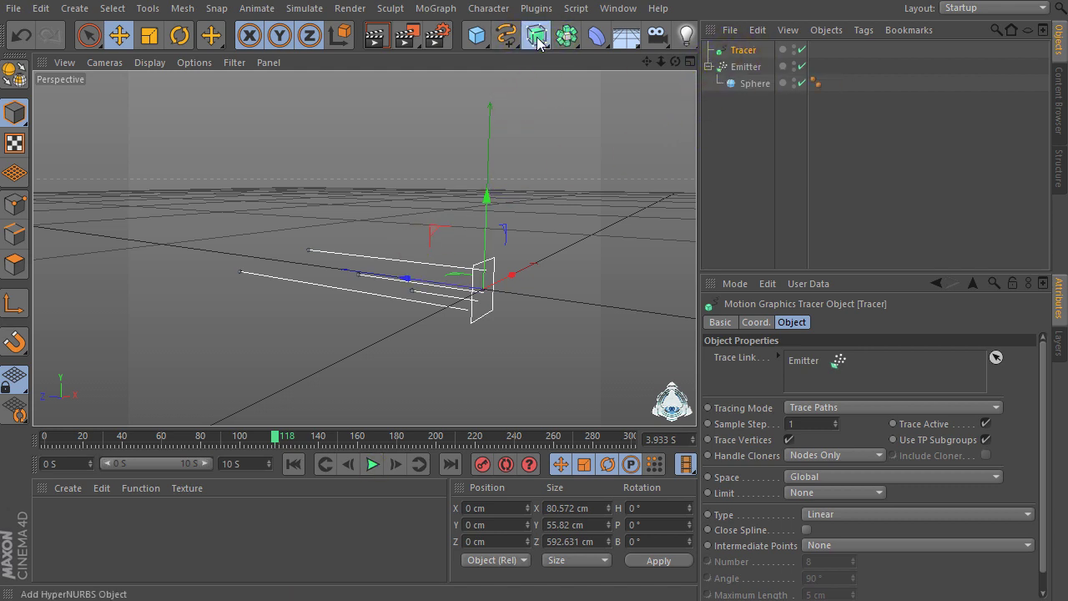
Add a Sweep NURBS and a Cogwheel spline placed below it in the hierarchy.
mouse_move(538, 44)
left_mouse_down()
mouse_move(592, 119)
mouse_move(624, 125)
left_mouse_up()
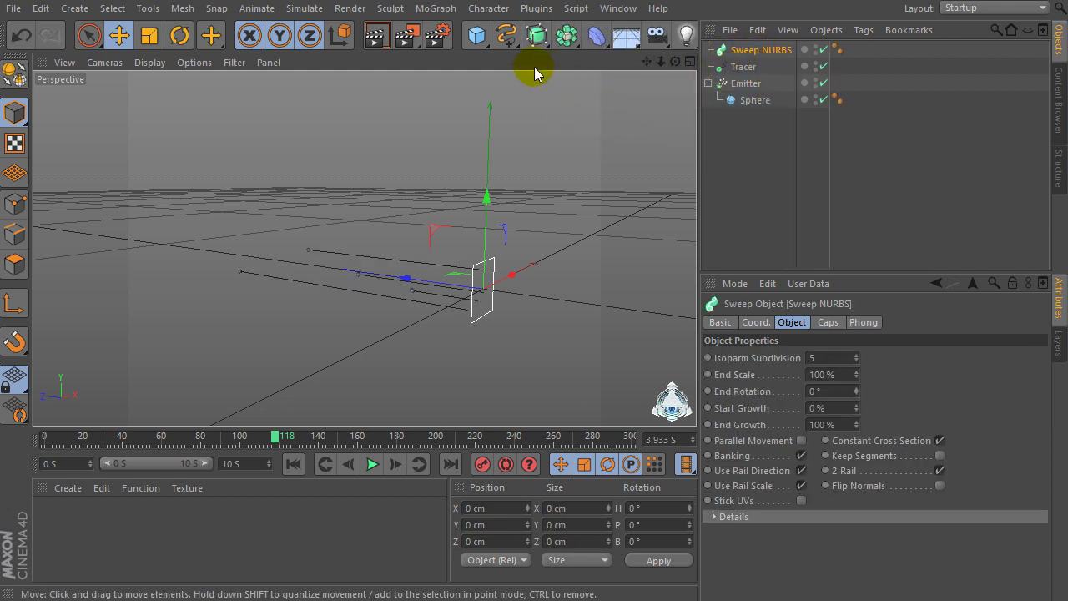
left_click_drag(506, 37, 632, 60)
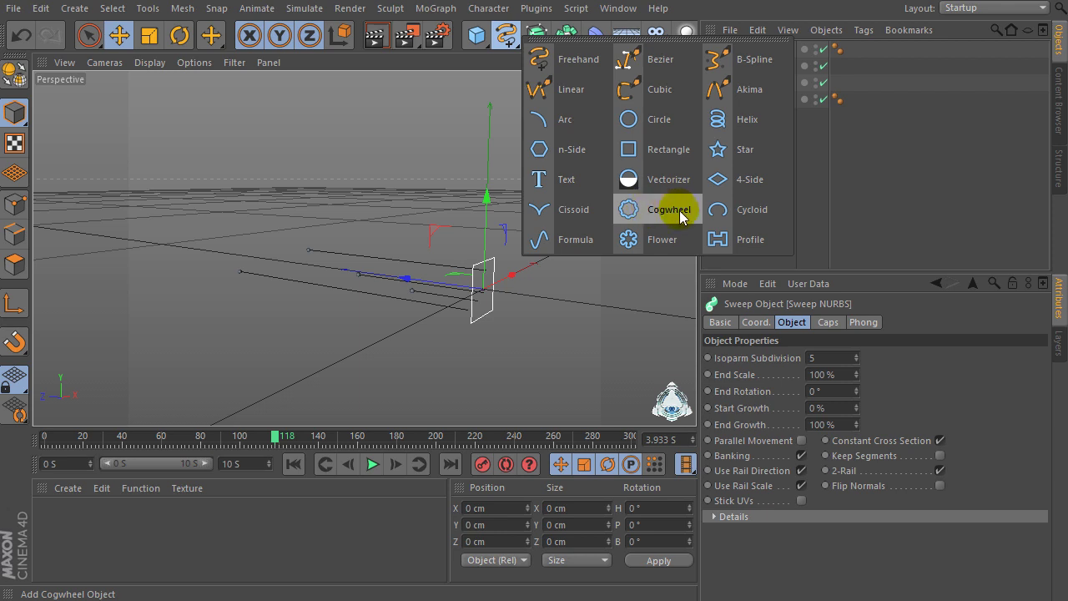
left_click(652, 212)
left_click_drag(740, 78, 741, 77)
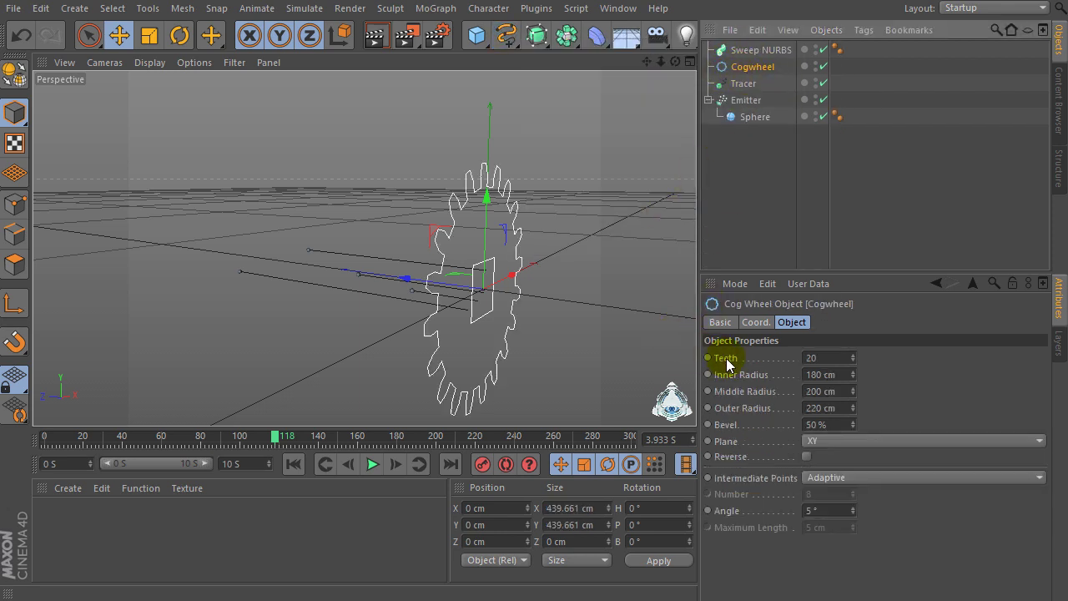
Give the Cogwheel 7 teeth, 0 inner and middle radius, 22 cm outer radius, 60% bevel.
double_click(811, 358)
left_click(726, 364)
type("7")
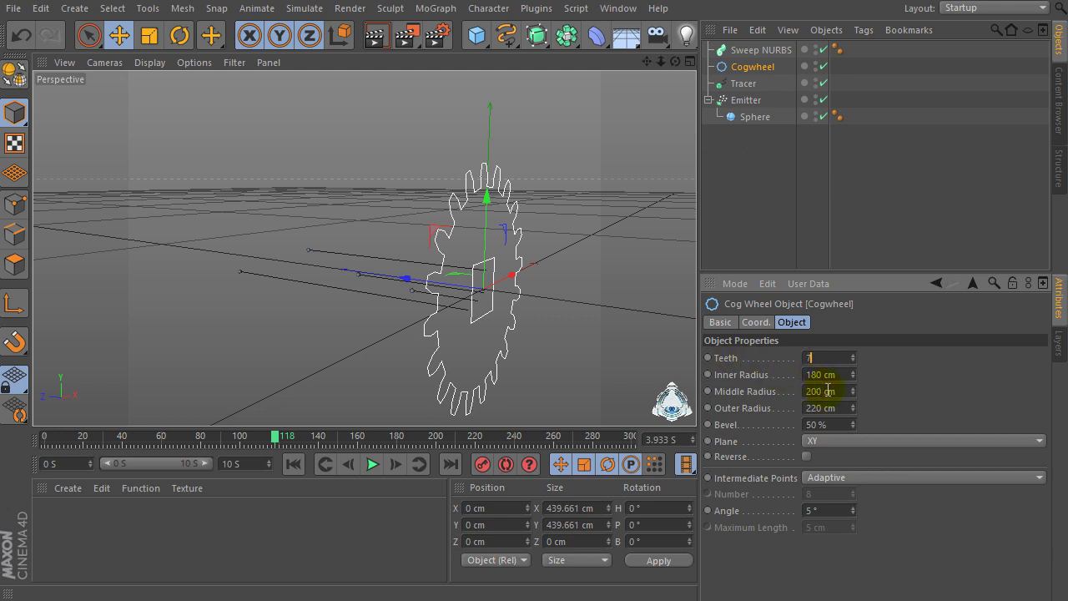
key("Return")
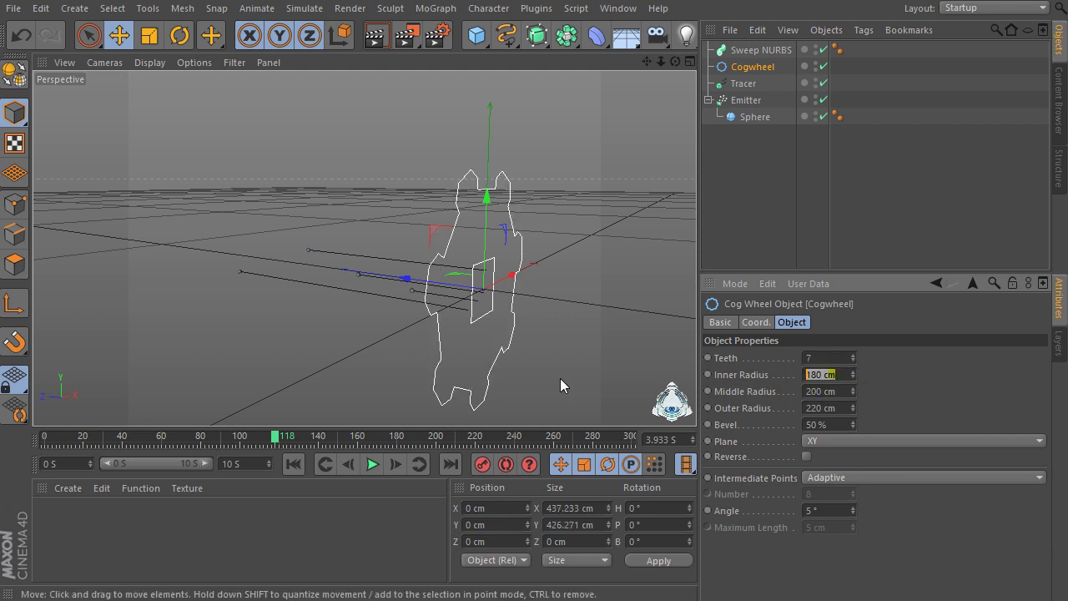
type("0")
left_click(813, 391)
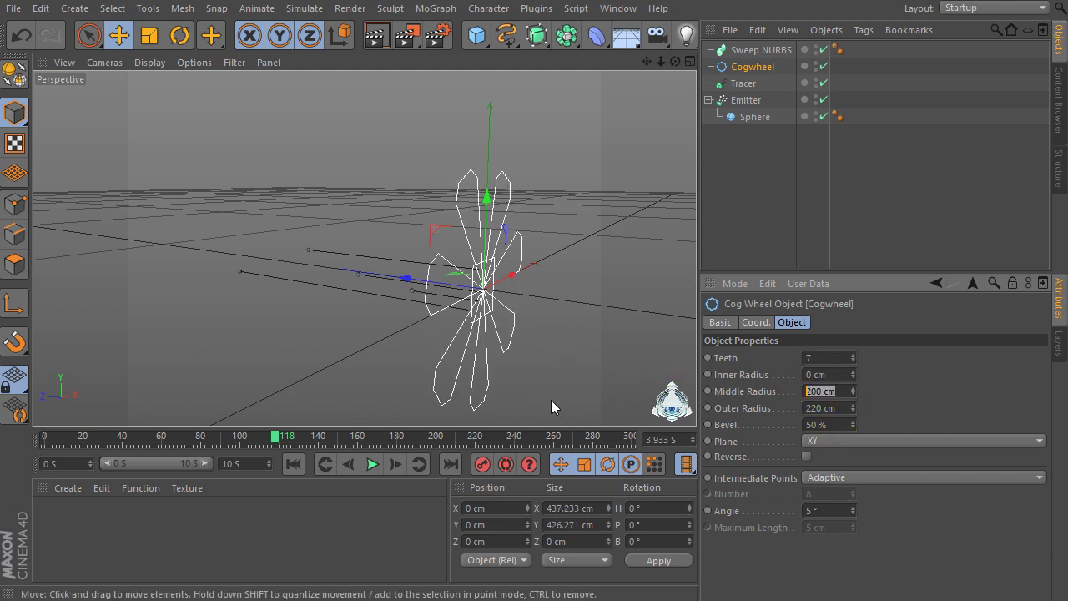
type("0")
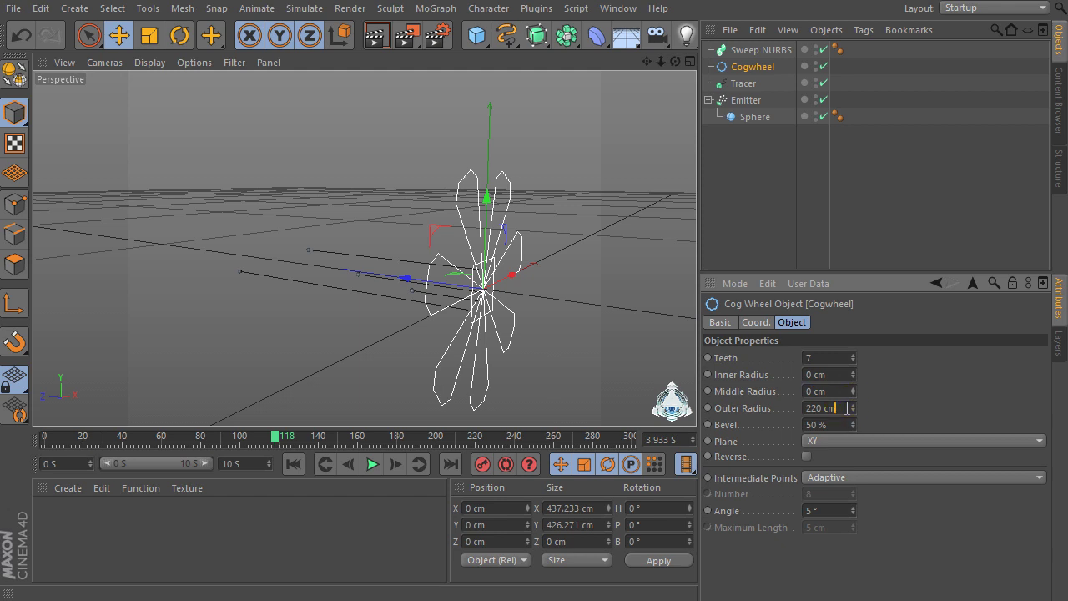
key("Return")
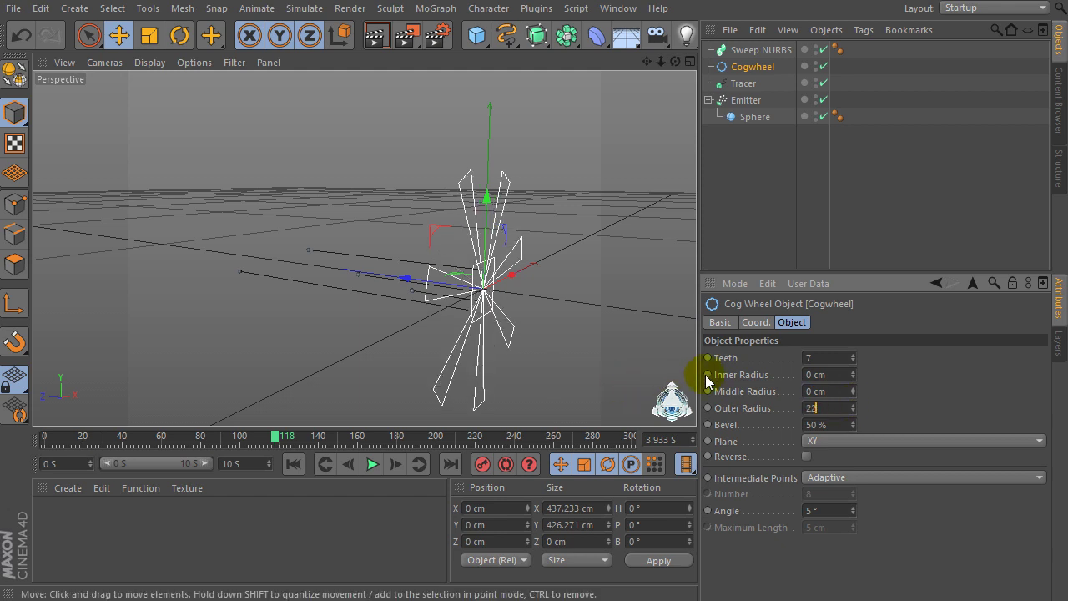
left_click(841, 424)
type("60")
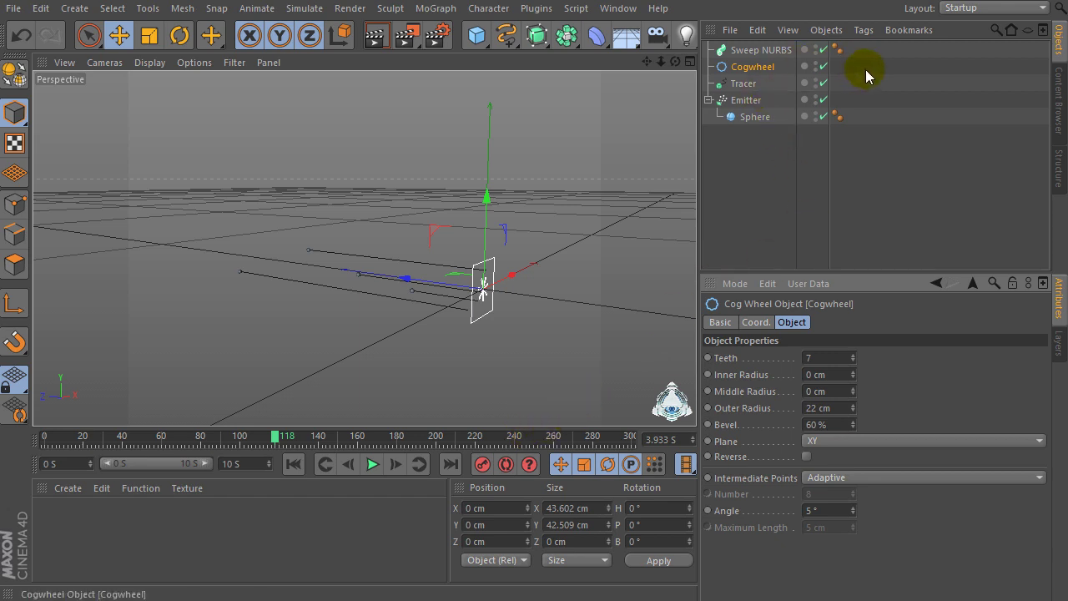
Put Cogwheel and Tracer under Sweep NURBS and preview the swept tubes.
left_click(743, 83, "ctrl")
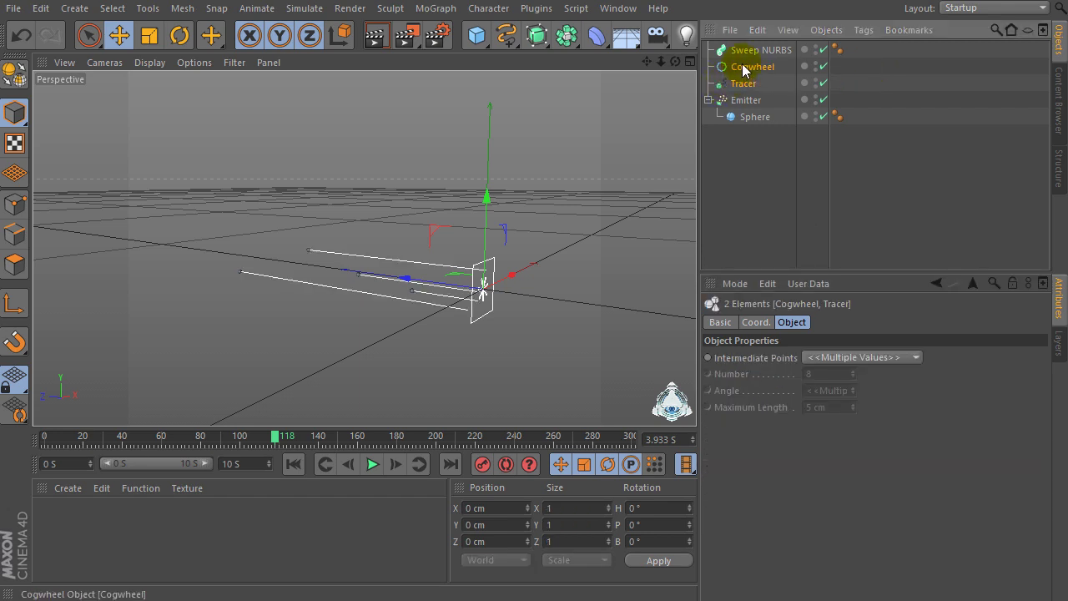
left_click_drag(745, 71, 751, 50)
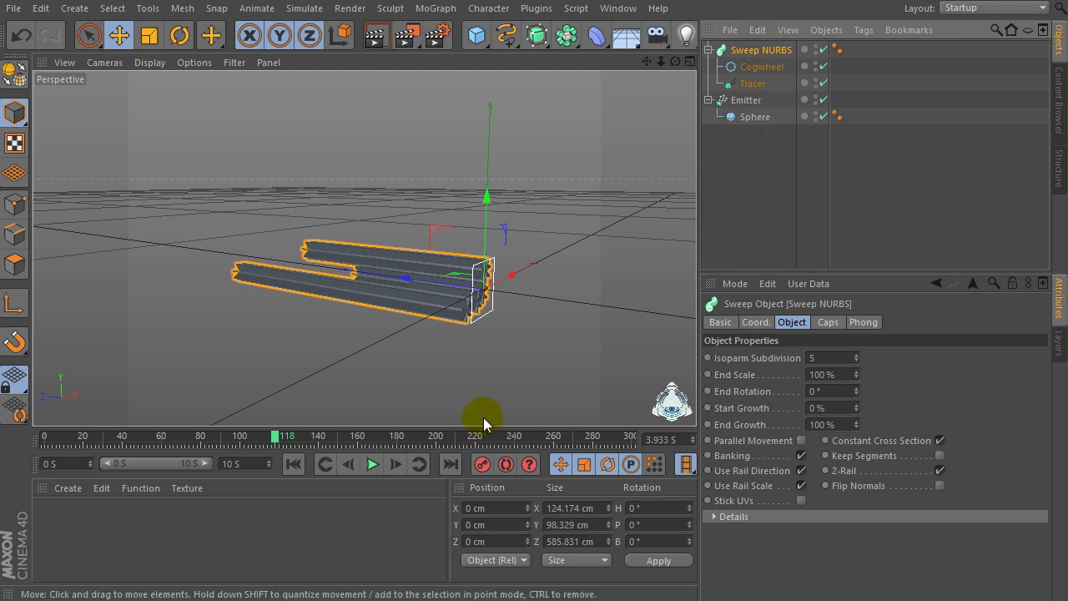
left_click(372, 464)
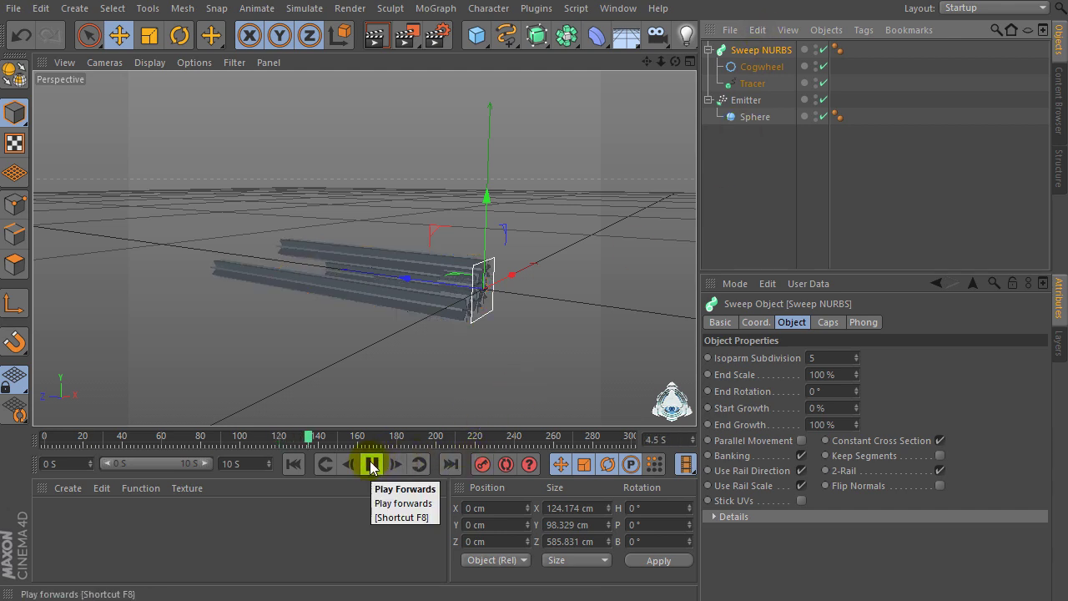
left_click(372, 464)
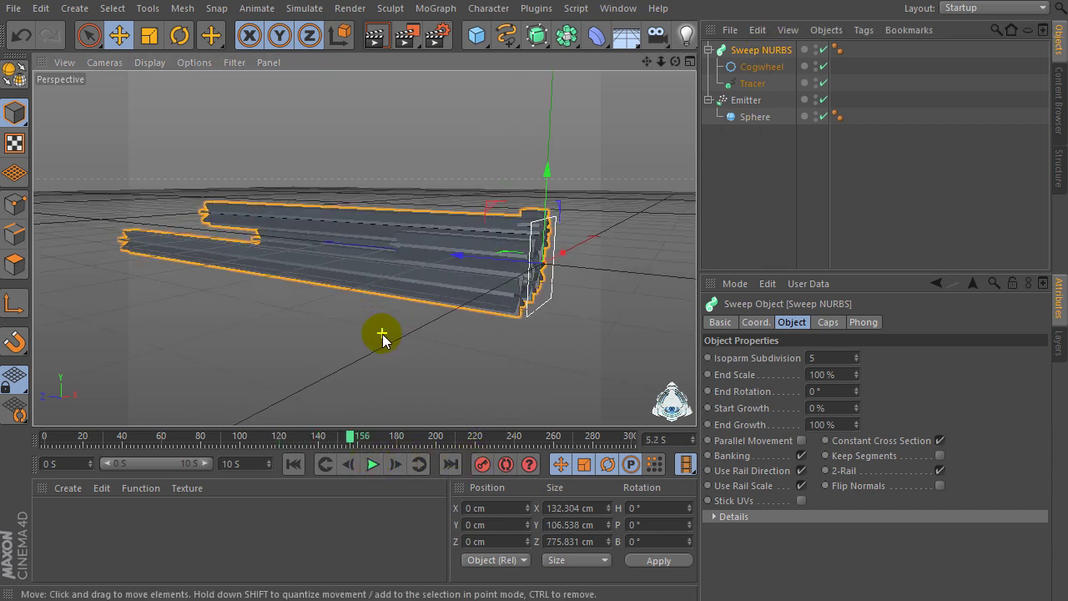
Orbit to a near-front view, replay from frame 0, and expand the sweep's Details section.
left_click_drag(676, 62, 364, 248)
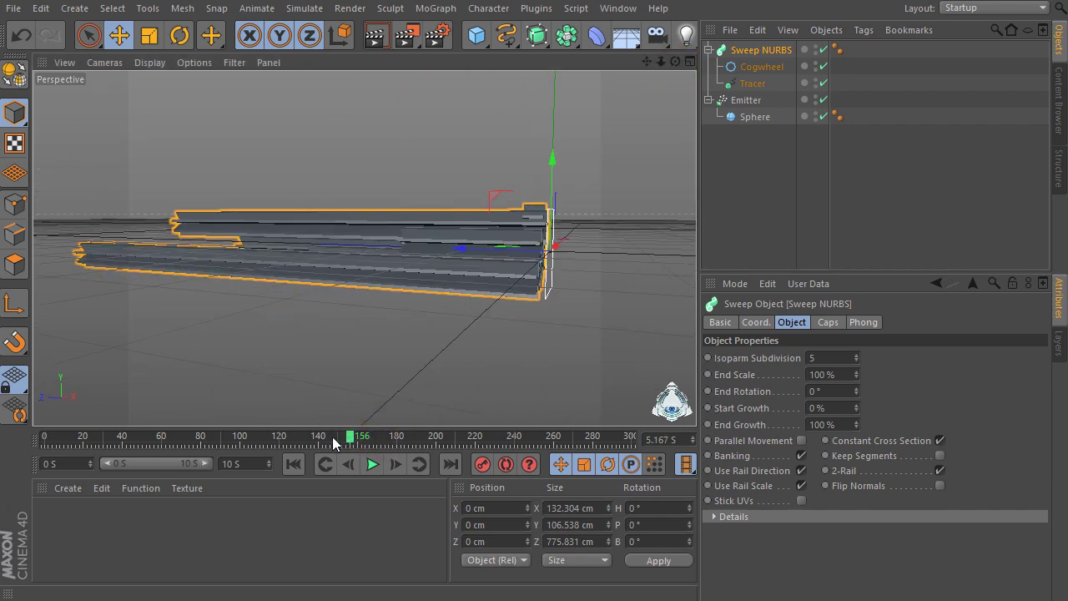
left_click(293, 464)
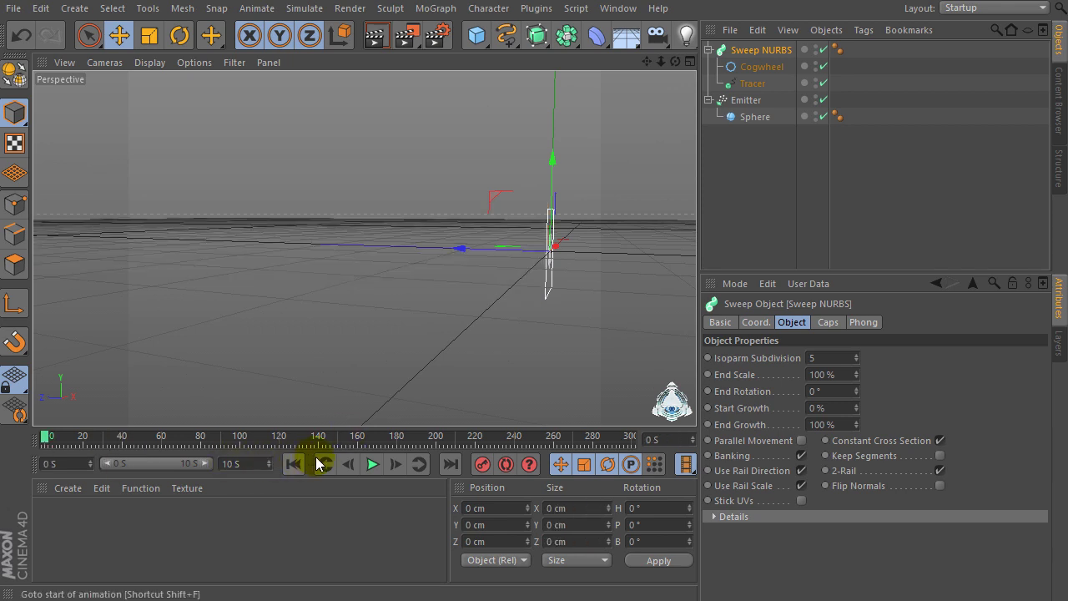
left_click(371, 464)
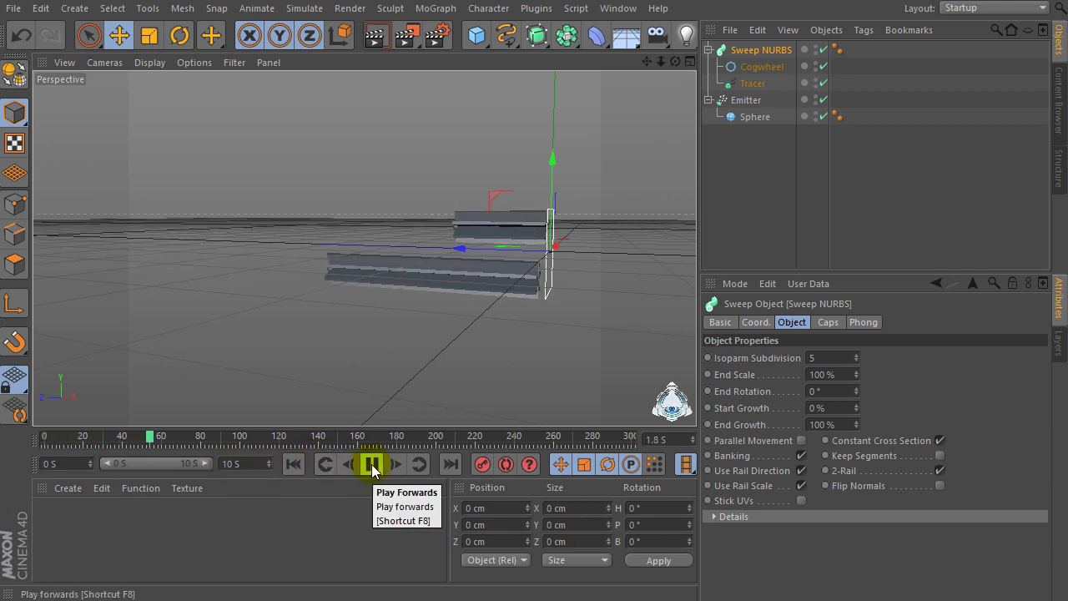
left_click(372, 464)
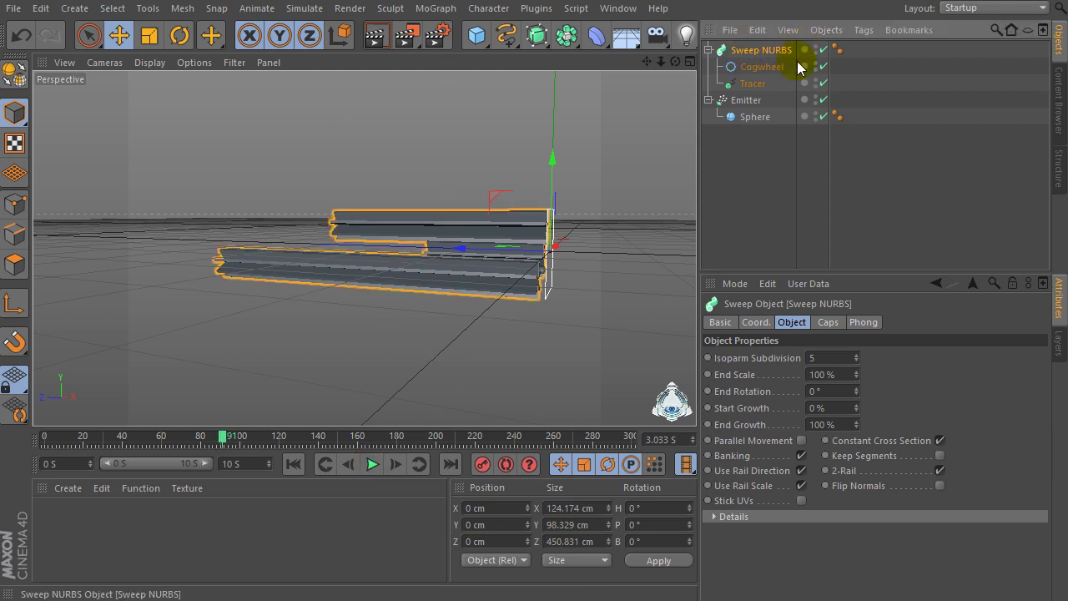
left_click(711, 518)
left_click(711, 517)
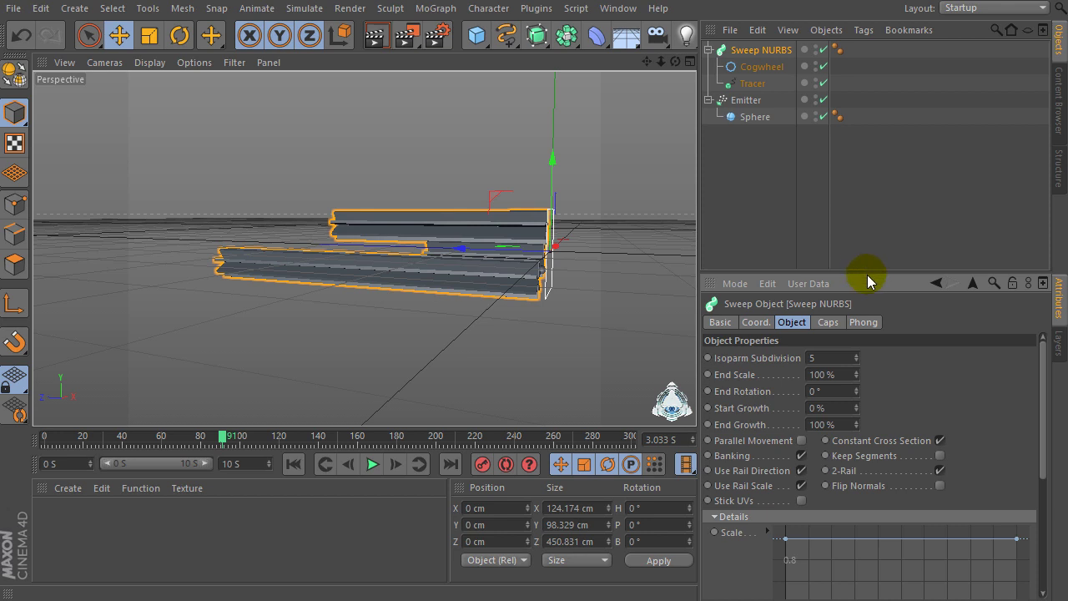
Shape the Scale curve to 0 at both ends with a flat-tangent peak at 0.5.
left_click_drag(867, 275, 867, 181)
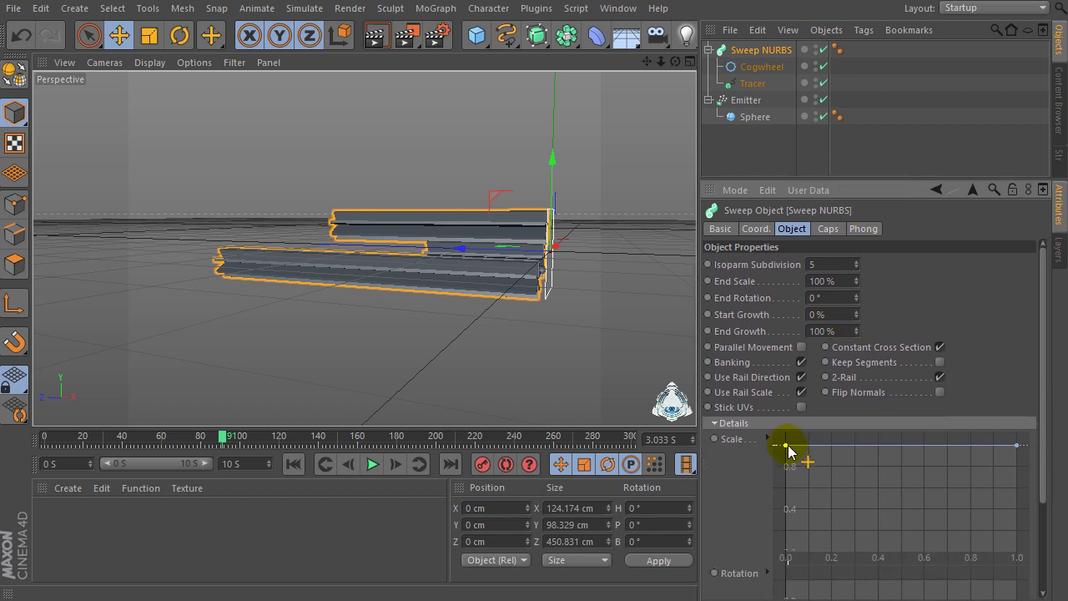
left_click_drag(784, 448, 771, 557)
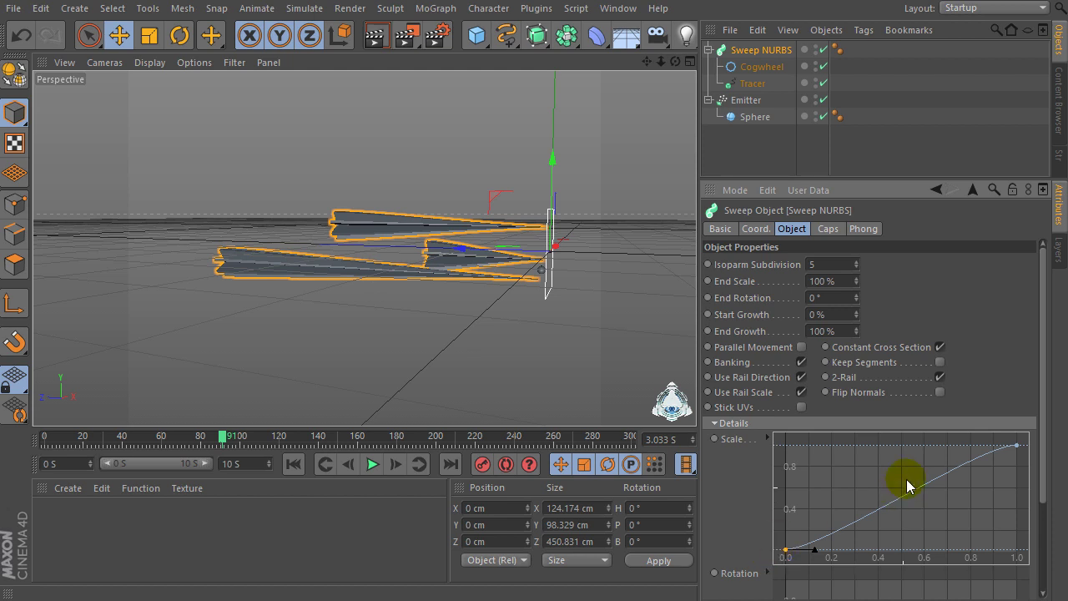
left_click(897, 452, "ctrl")
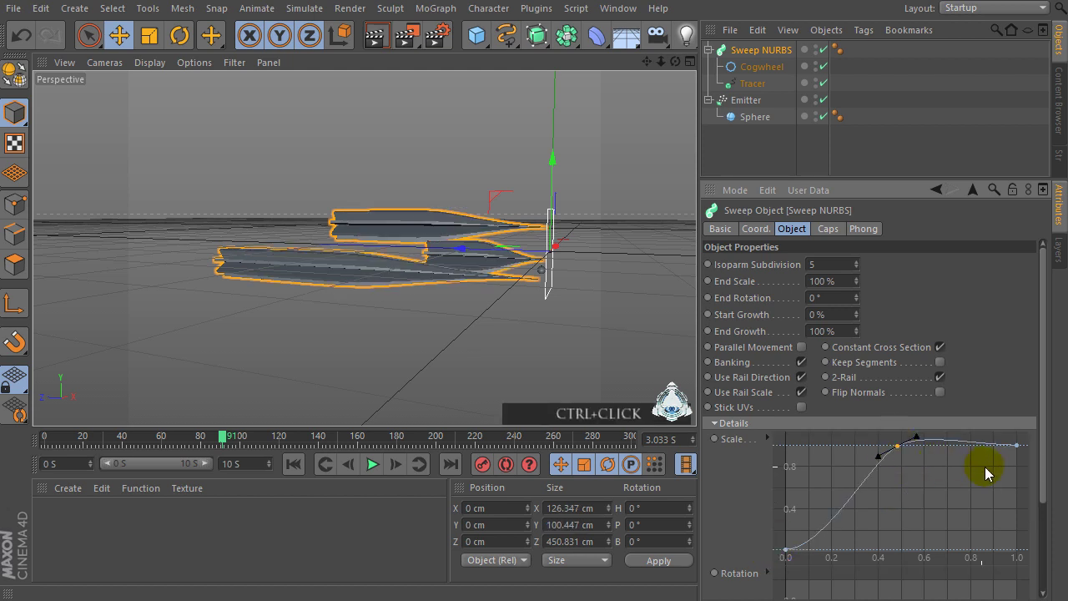
left_click_drag(1018, 447, 1029, 566)
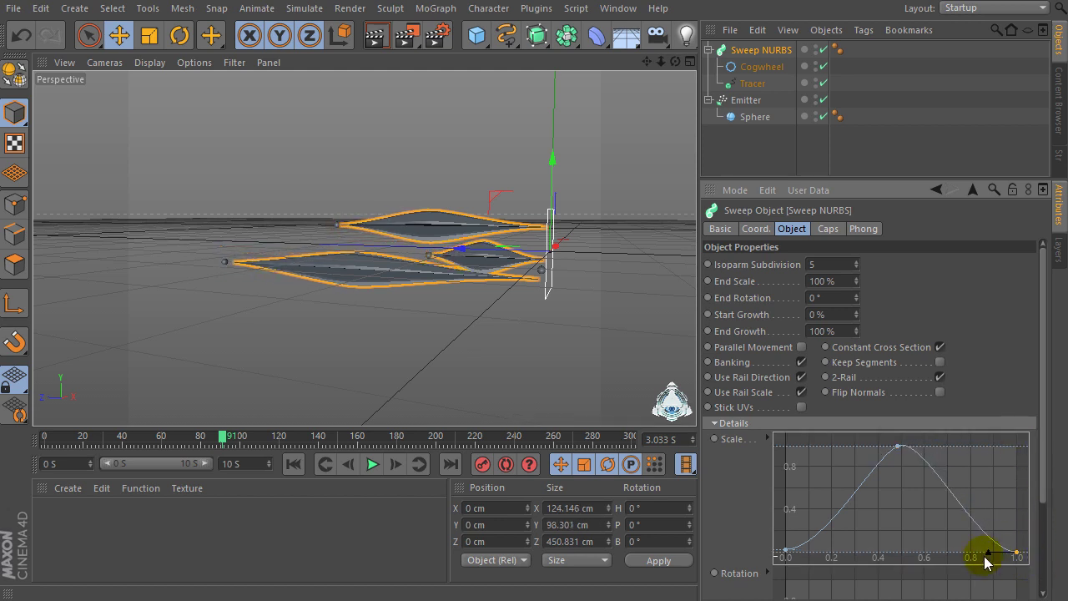
left_click_drag(987, 561, 983, 552)
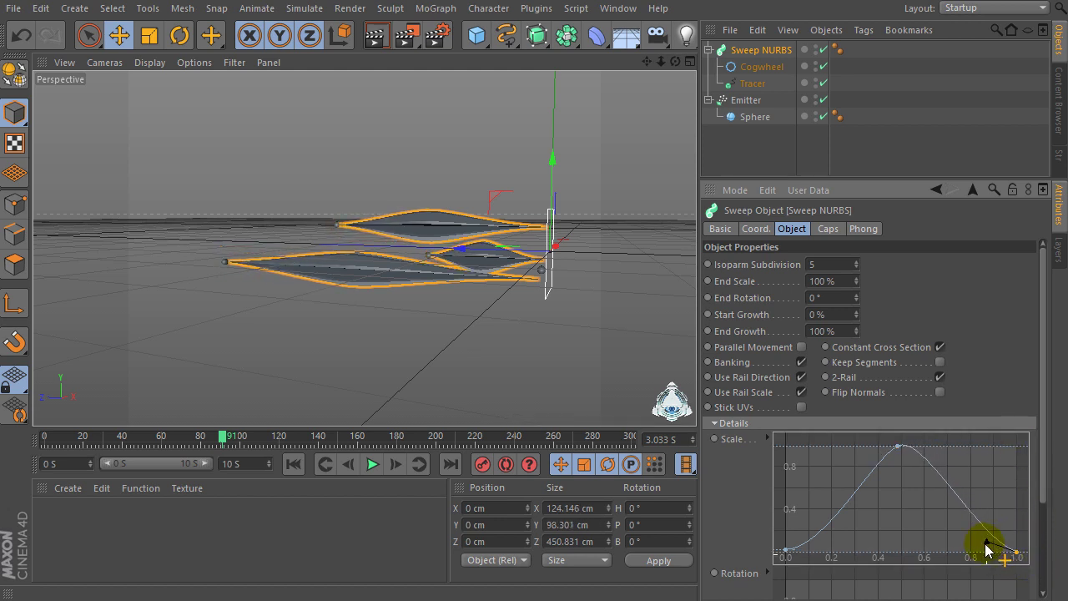
left_click(899, 450)
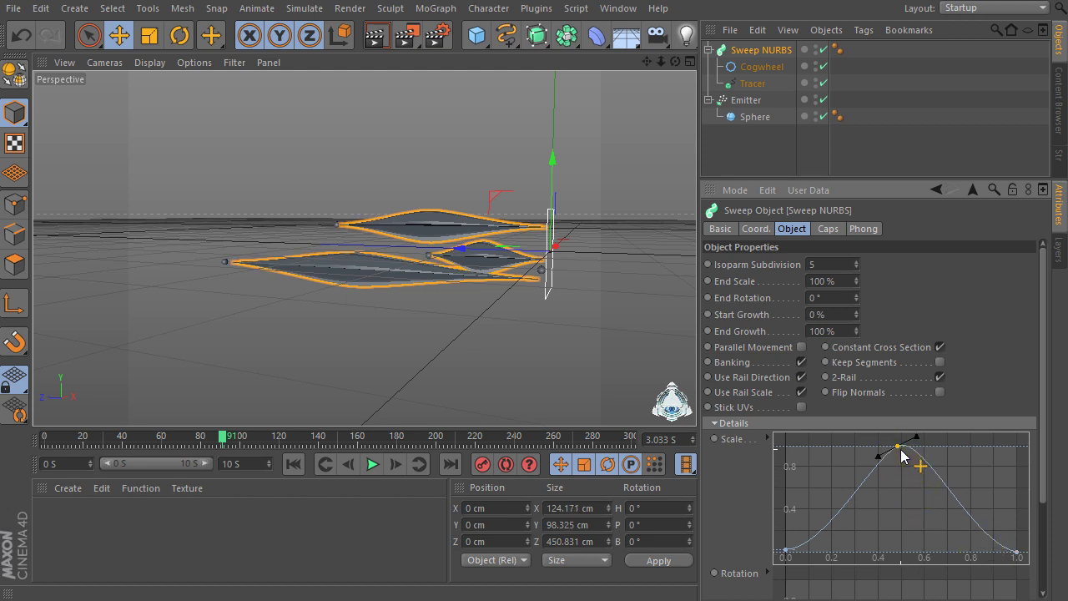
left_click_drag(916, 437, 931, 445)
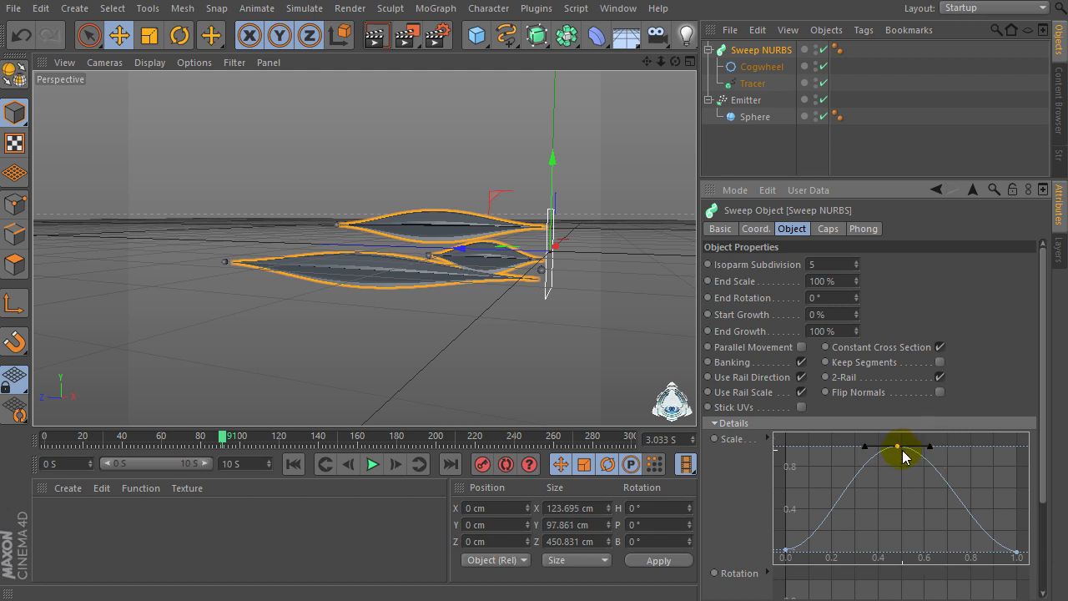
left_click(906, 460)
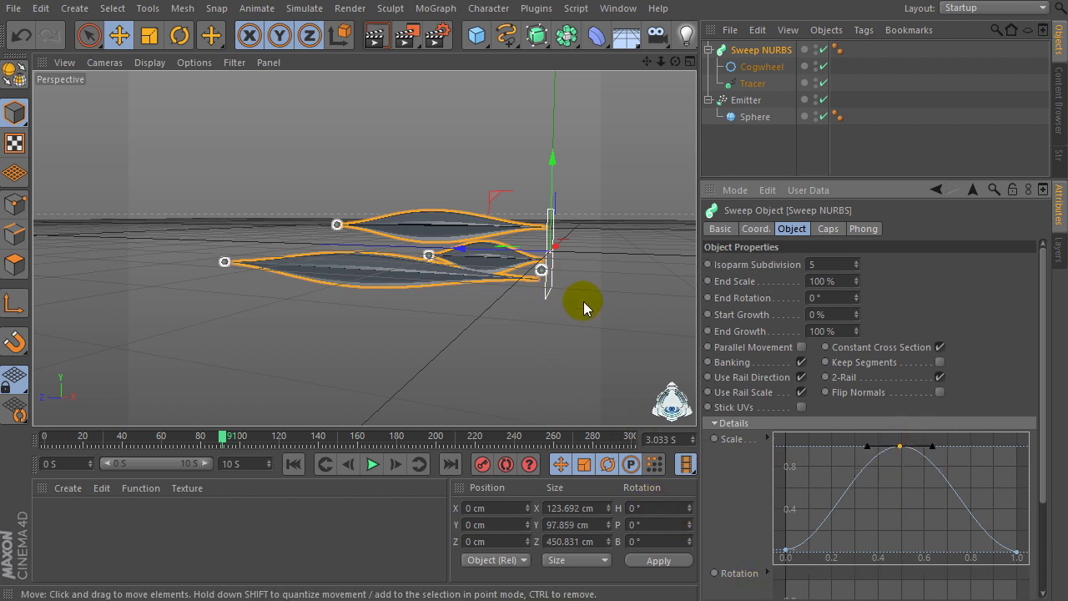
left_click_drag(579, 303, 568, 208, "alt")
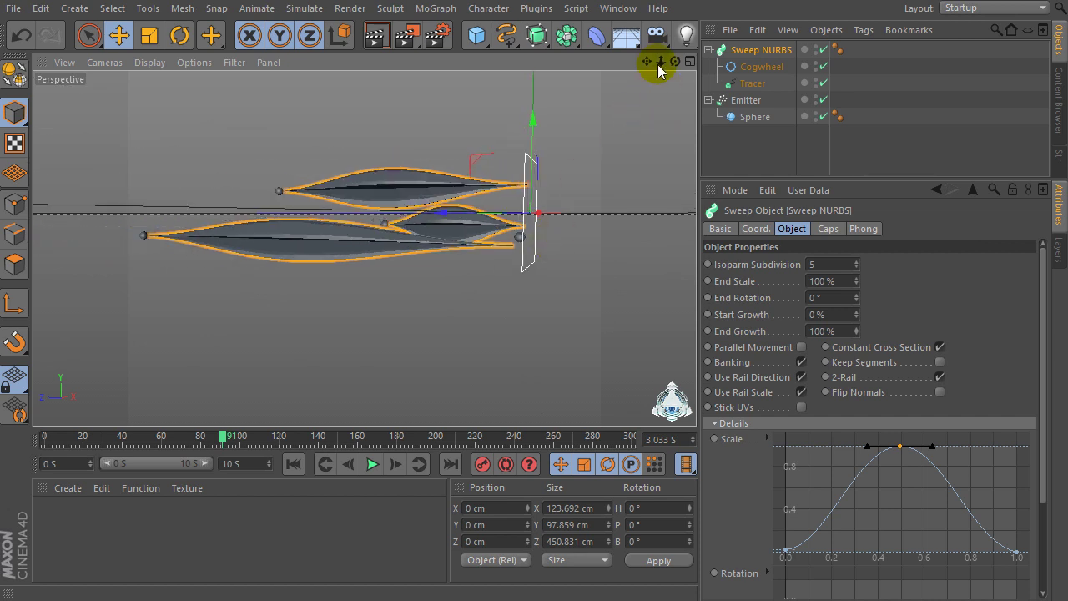
Preview the tapered trails and toggle the Sphere's viewport visibility off and back on.
left_click_drag(647, 60, 365, 247)
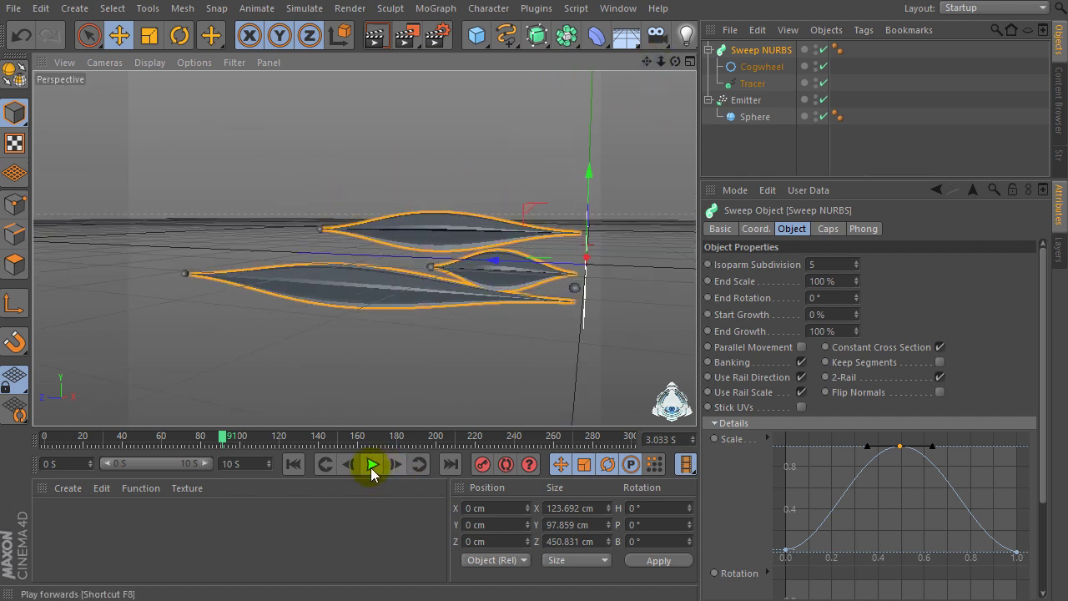
left_click(371, 465)
left_click(371, 465)
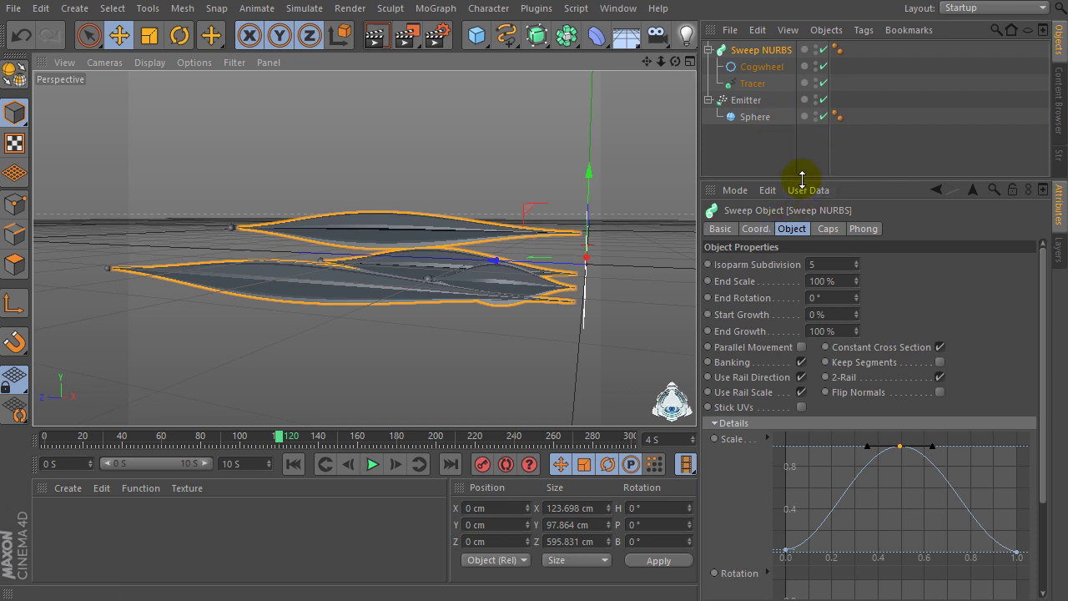
mouse_move(805, 179)
left_mouse_down()
mouse_move(809, 215)
mouse_move(807, 203)
left_mouse_up()
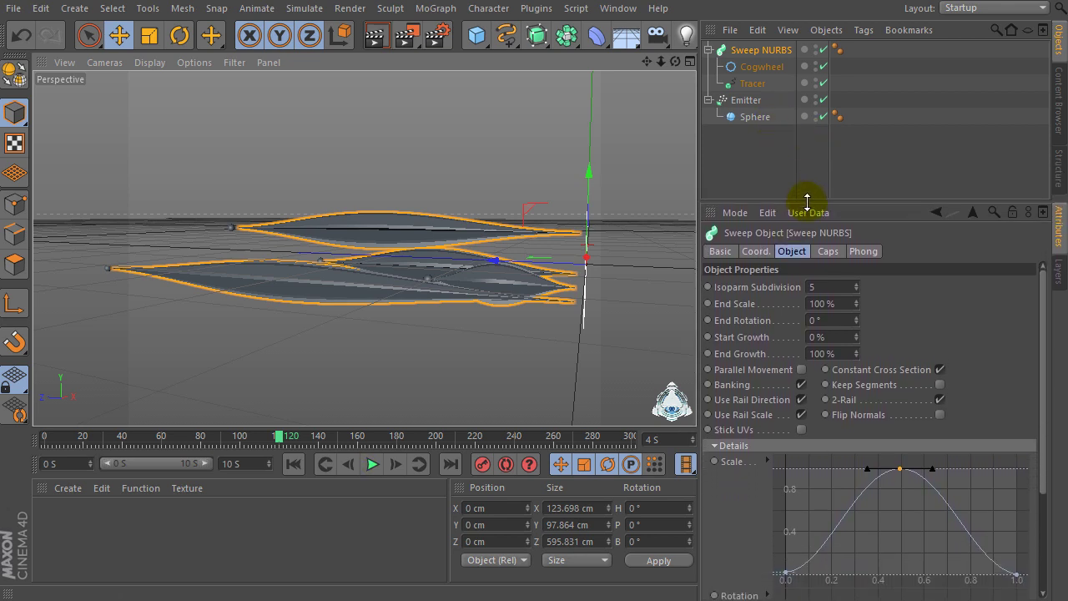
left_click(816, 113)
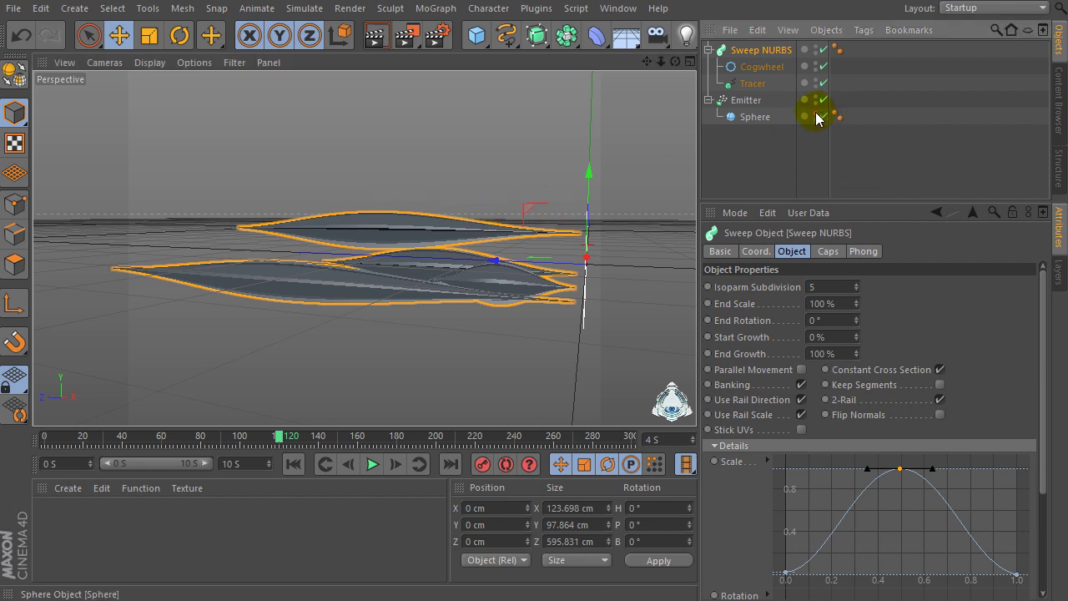
left_click(816, 115)
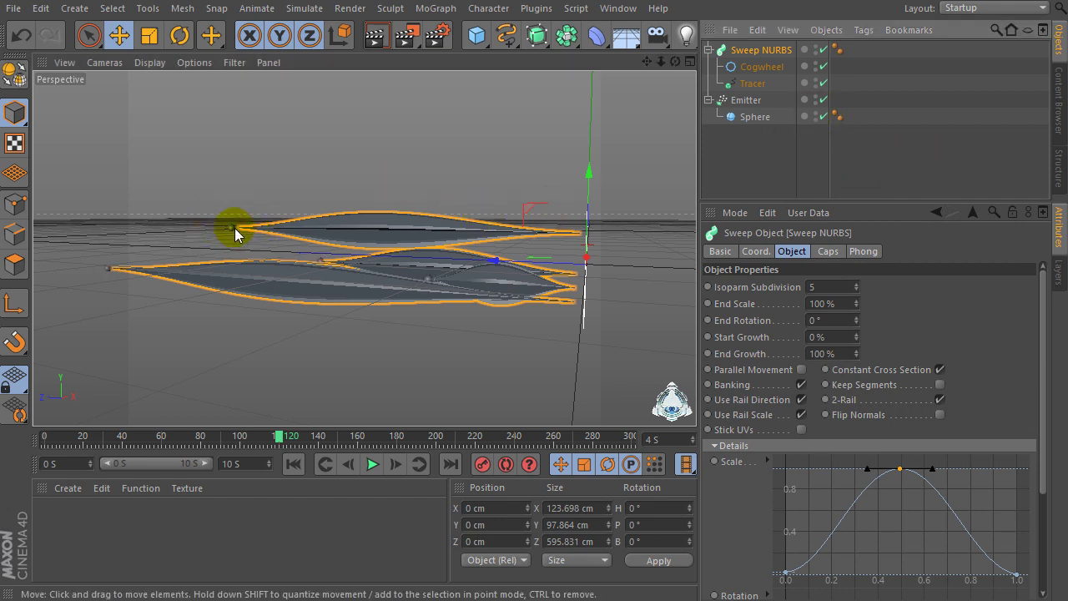
left_click(809, 117)
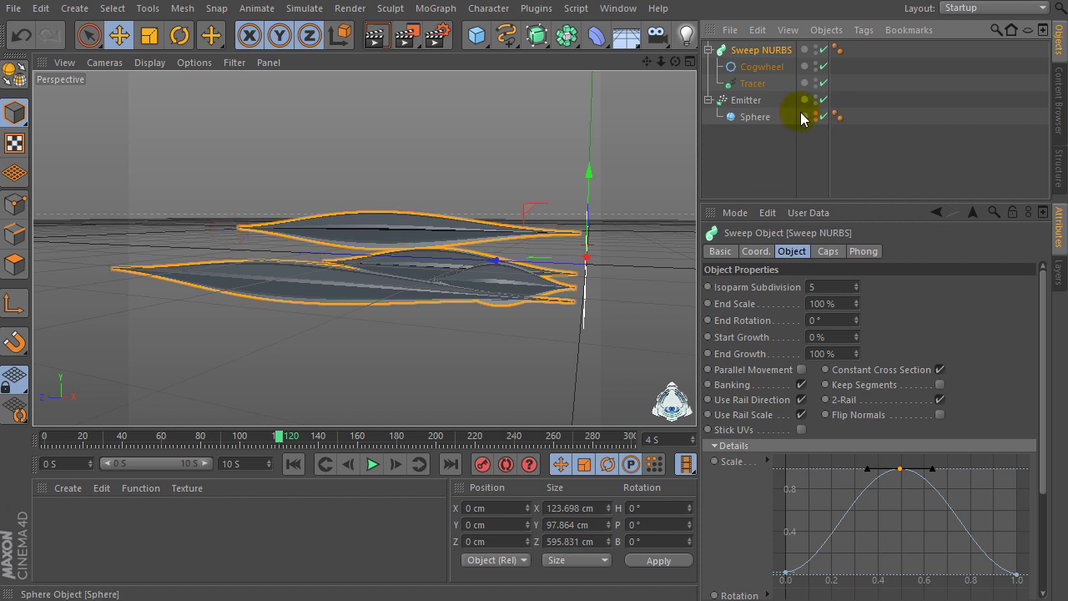
Collapse the Emitter hierarchy, view the sweeps from above, and stop playback at frame 179.
left_click(709, 101)
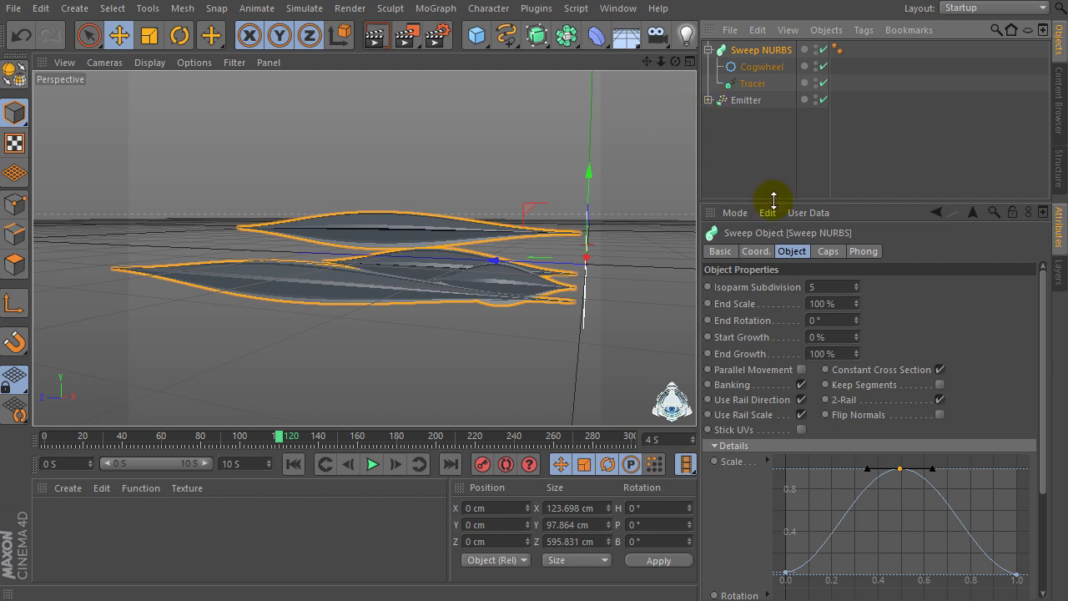
left_click_drag(774, 201, 774, 176)
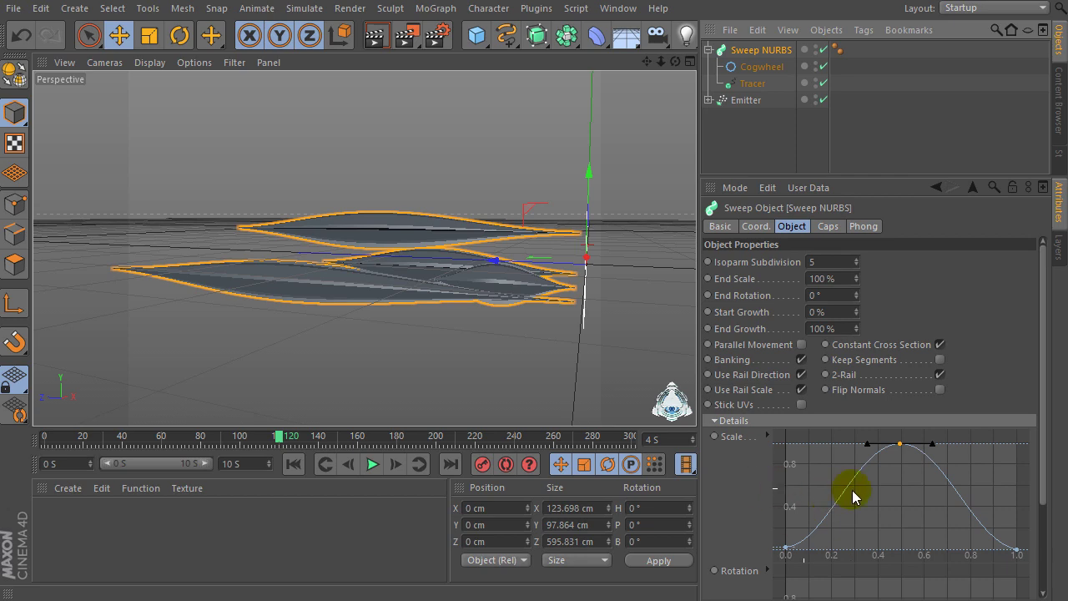
left_click_drag(836, 175, 851, 372)
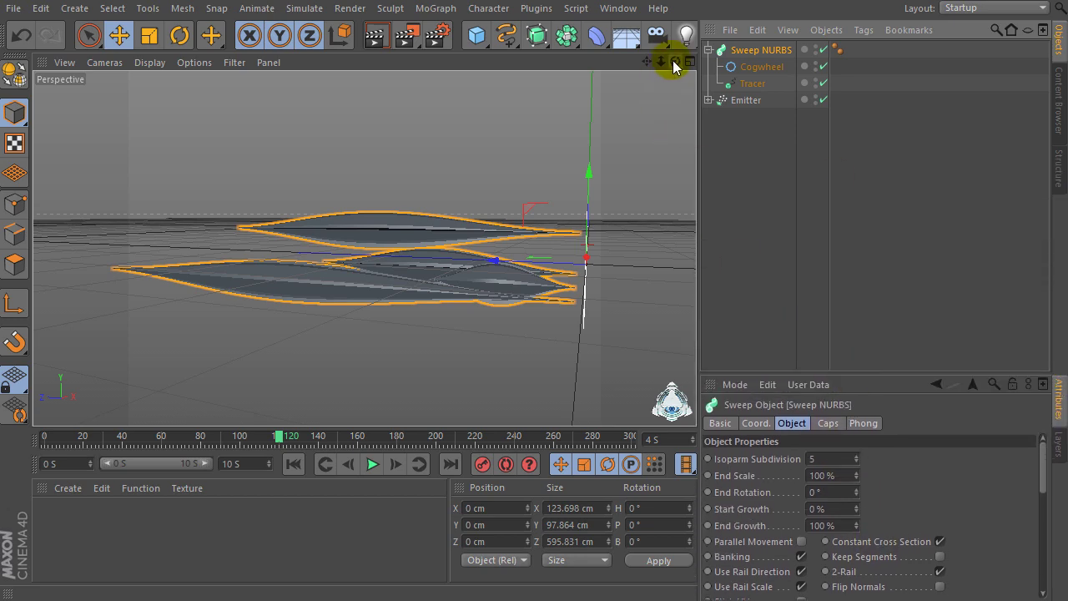
mouse_move(675, 62)
left_mouse_down()
mouse_move(675, 117)
mouse_move(511, 408)
left_mouse_up()
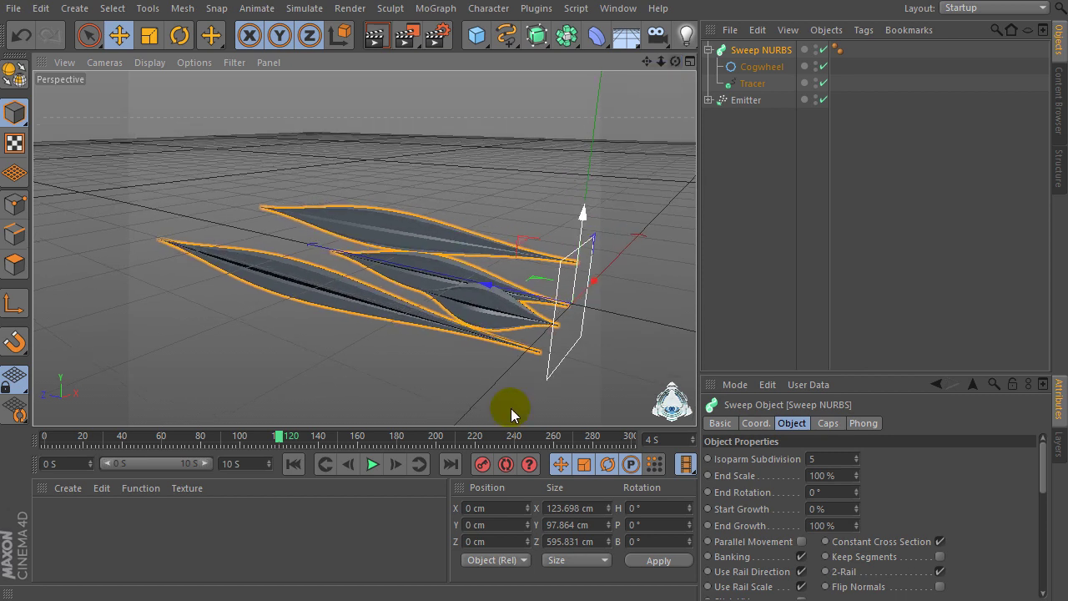
left_click(372, 465)
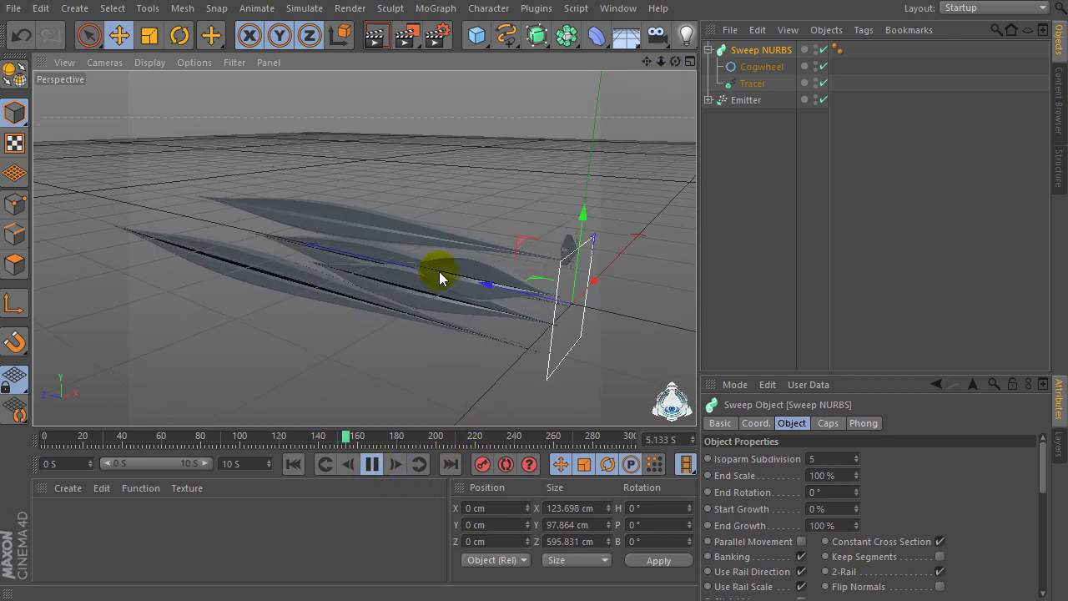
left_click(370, 467)
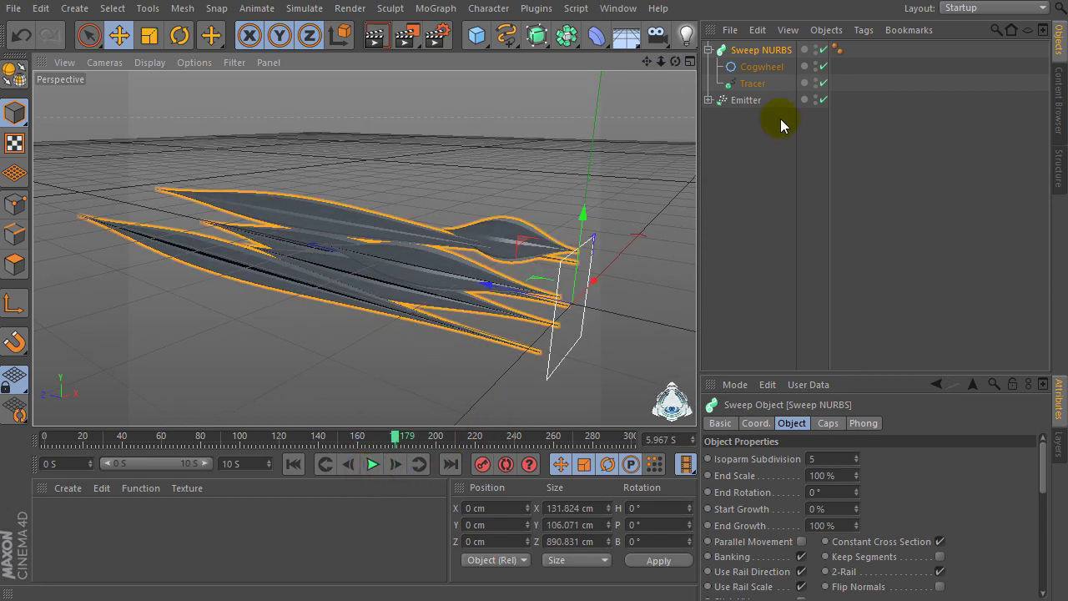
left_click(296, 8)
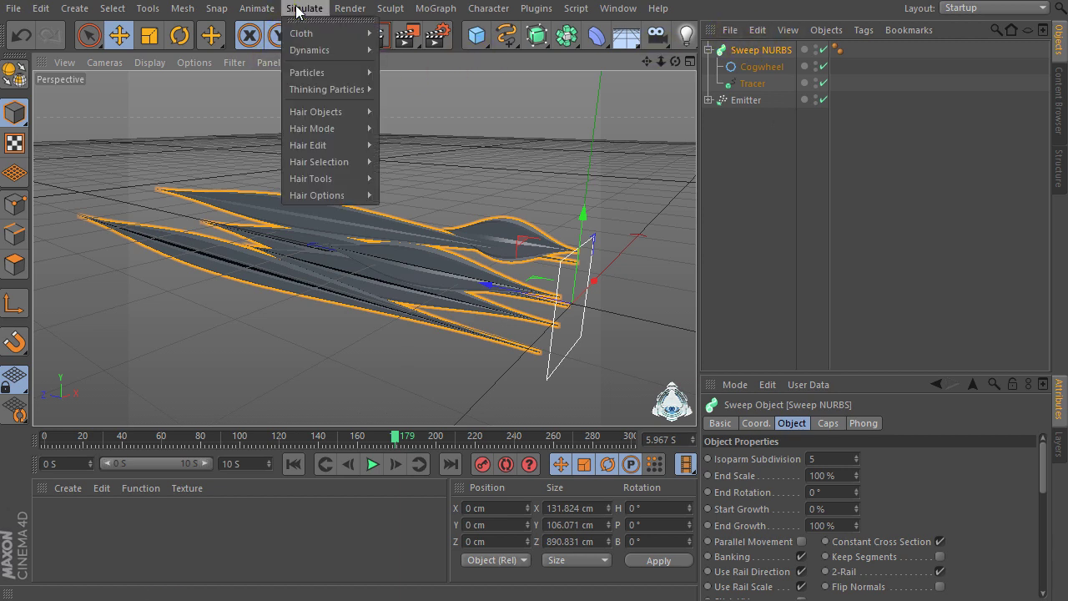
mouse_move(307, 72)
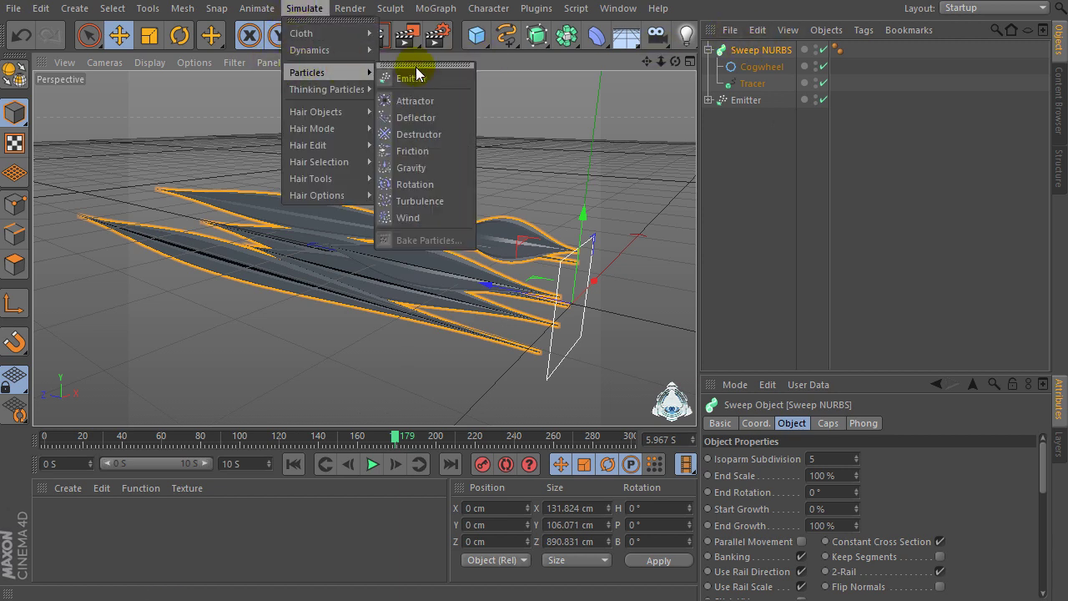
Add Friction, Turbulence and Rotation modifiers from Simulate > Particles.
left_click(434, 151)
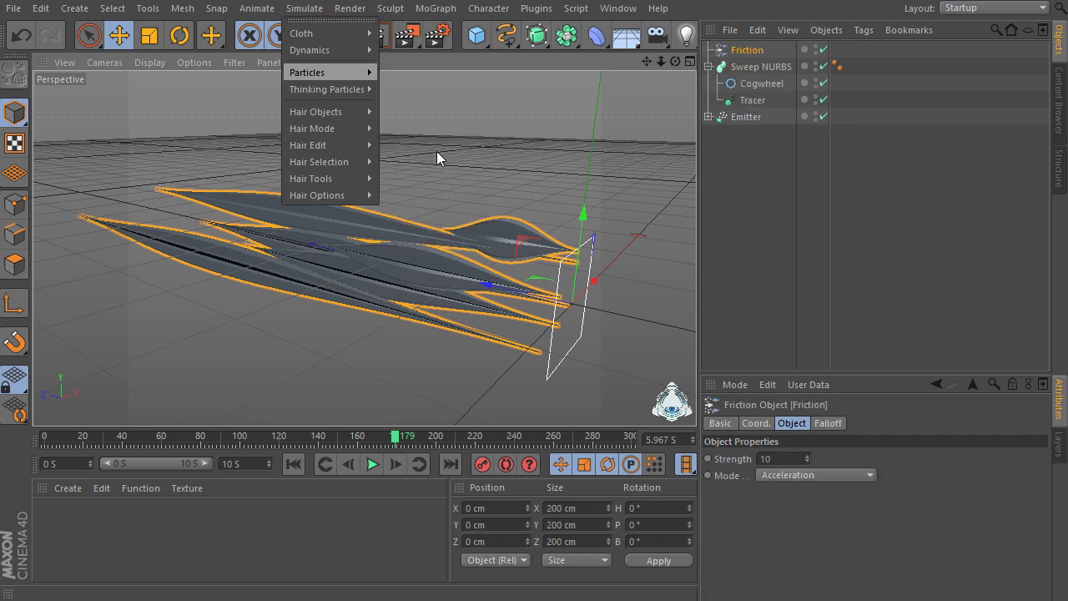
left_click(303, 9)
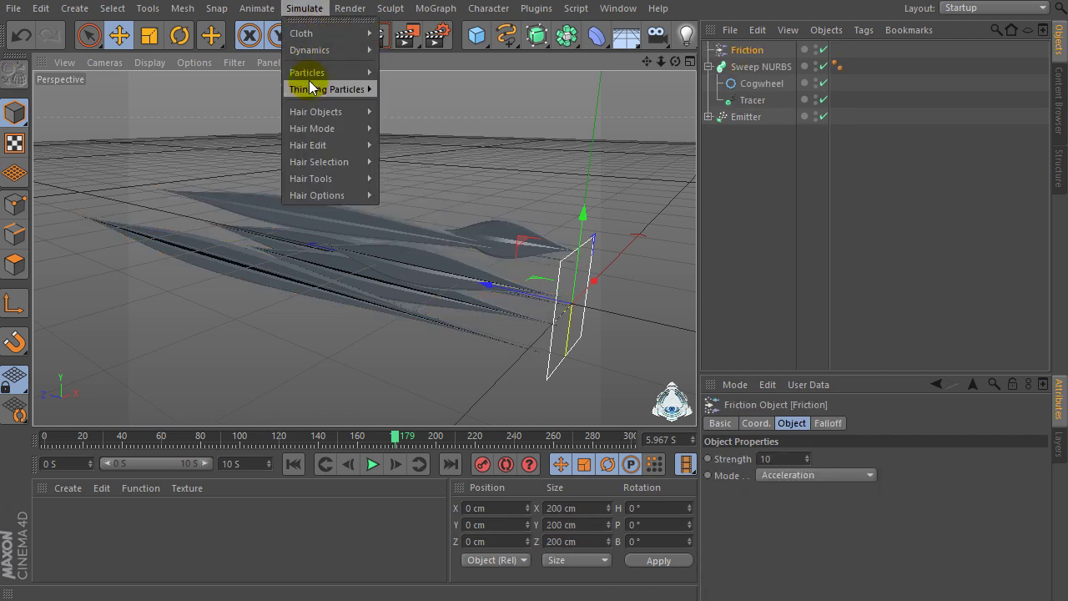
mouse_move(307, 73)
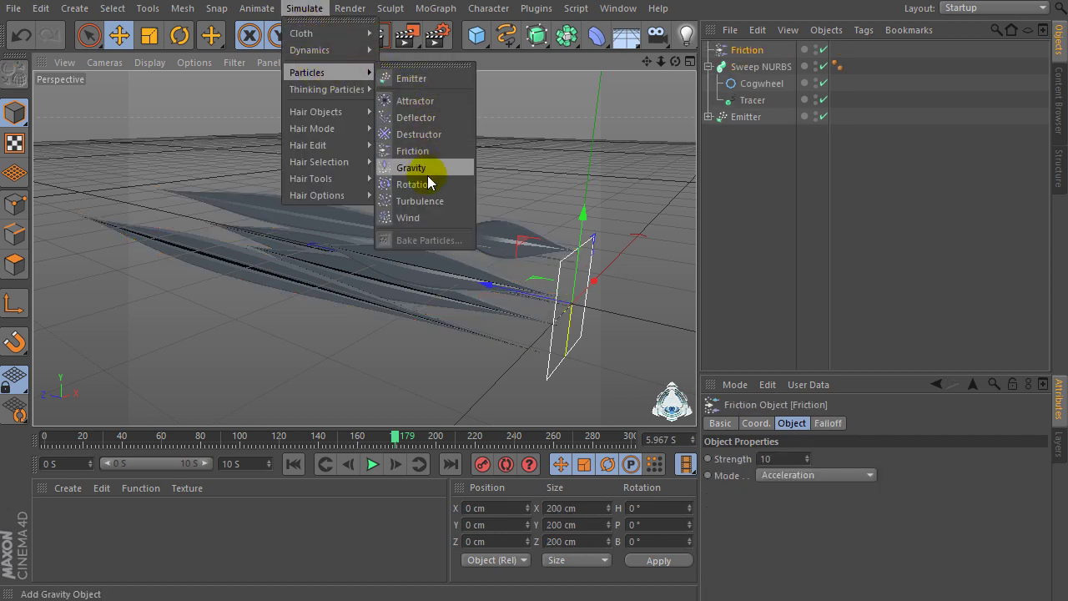
left_click(446, 200)
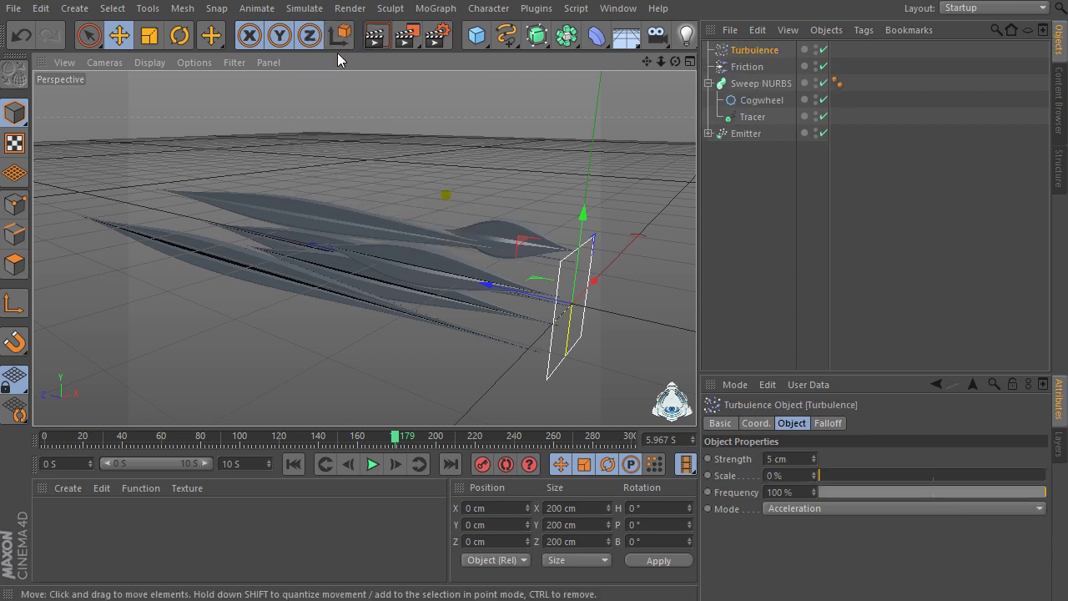
left_click(305, 10)
mouse_move(307, 72)
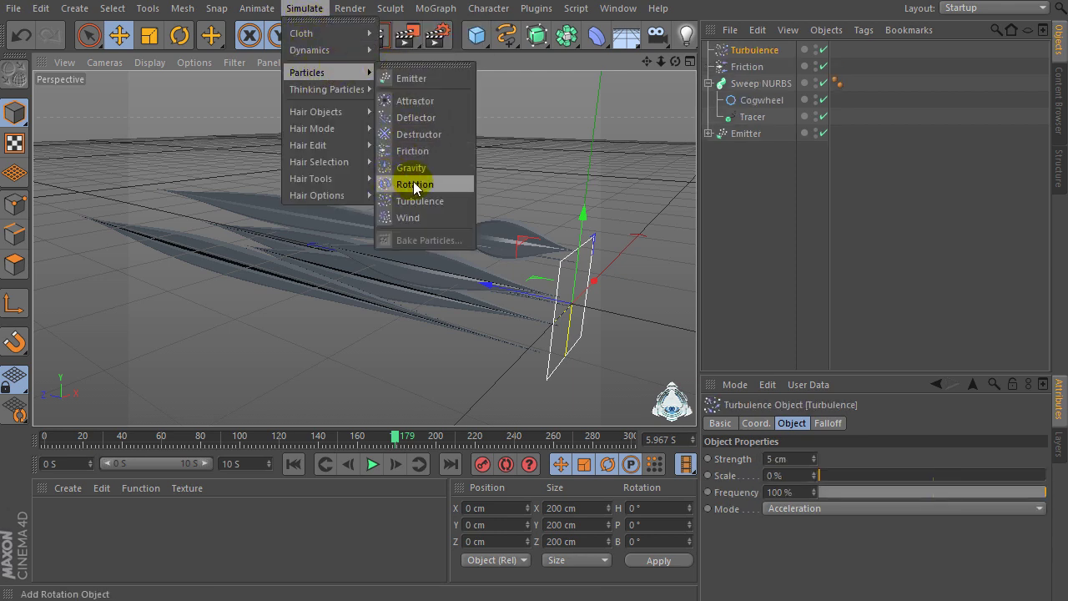
left_click(420, 185)
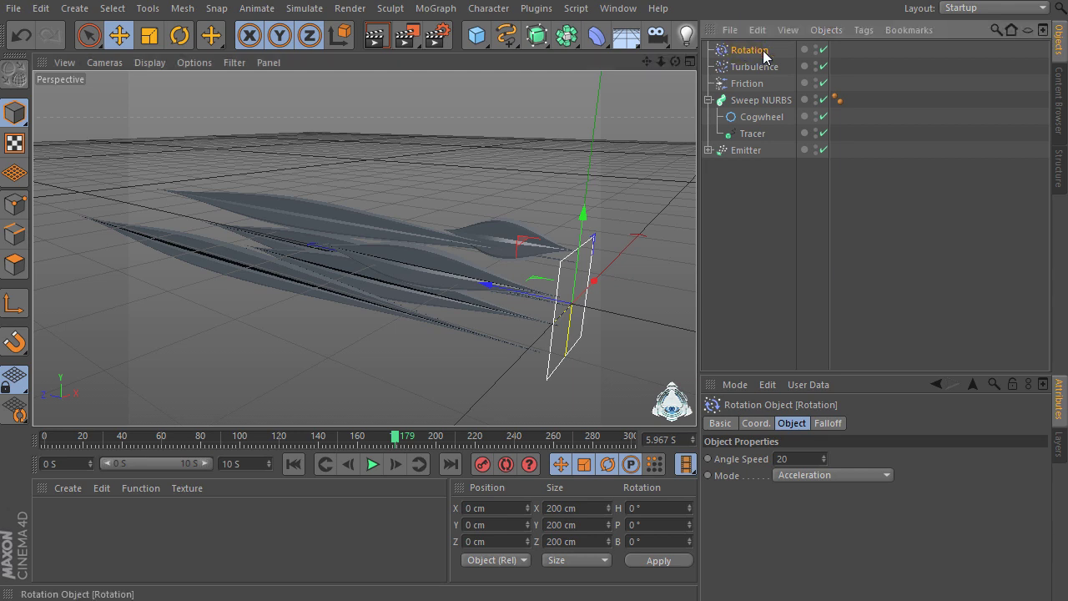
Set Rotation angle speed to 25 and Turbulence to 10 cm strength, 200% scale.
left_click(807, 457)
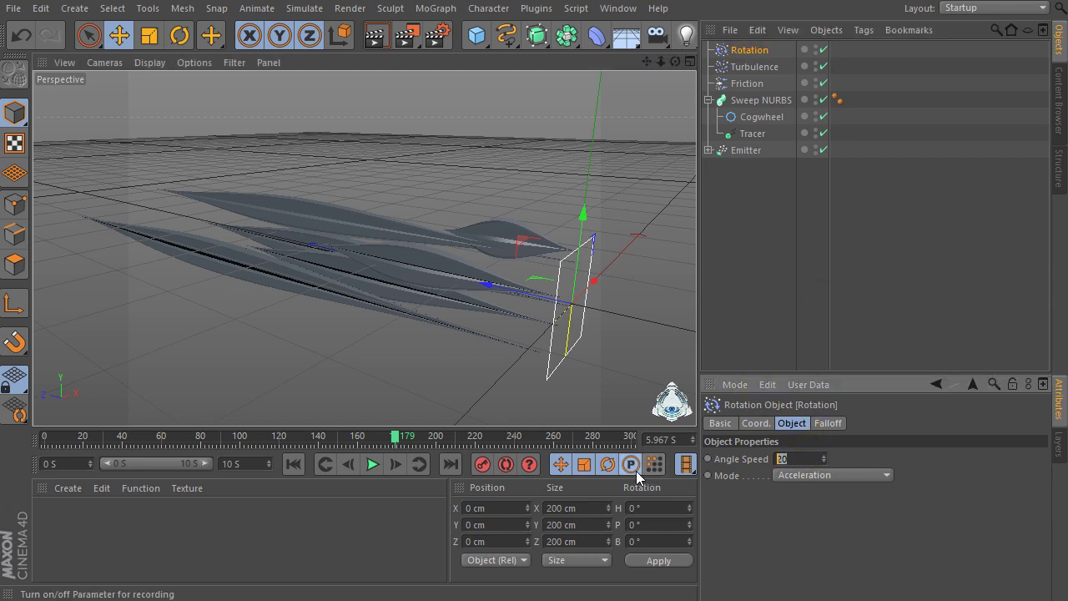
type("25")
key("Return")
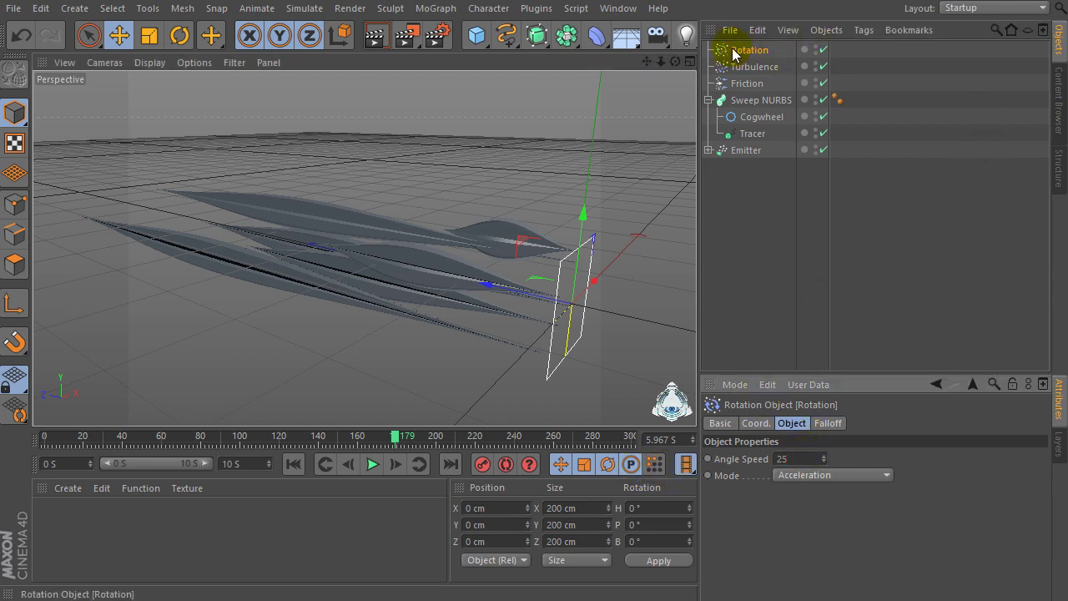
left_click(766, 69)
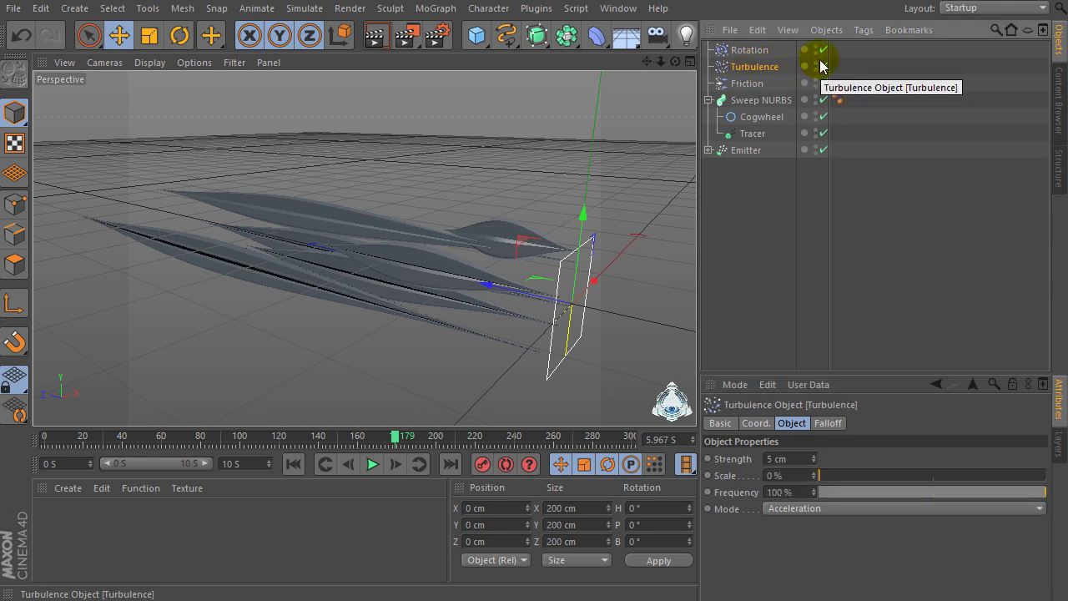
double_click(789, 461)
type("10")
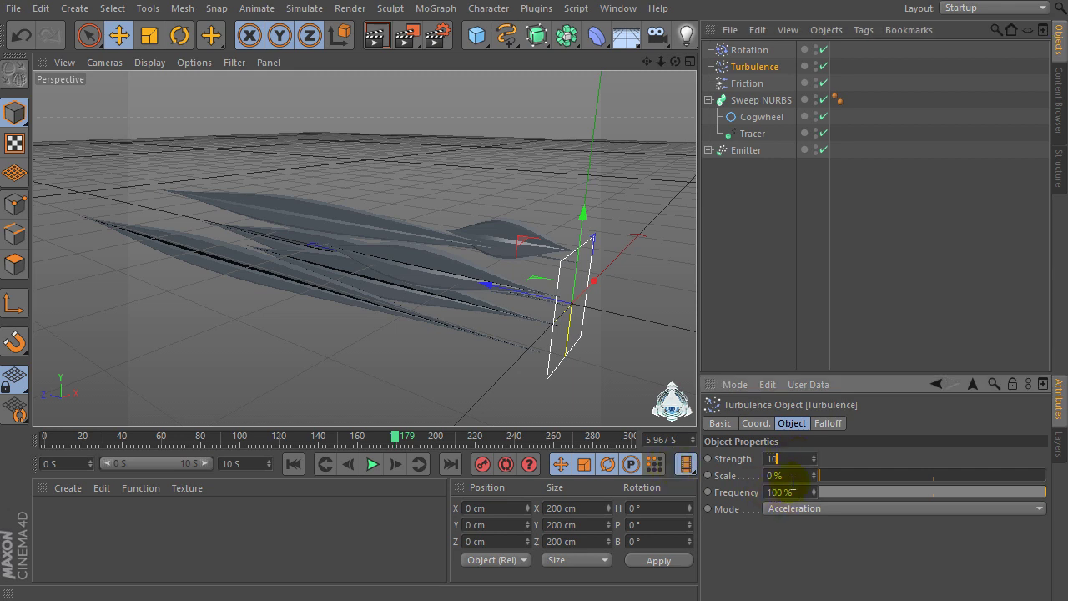
key("Tab")
type("200")
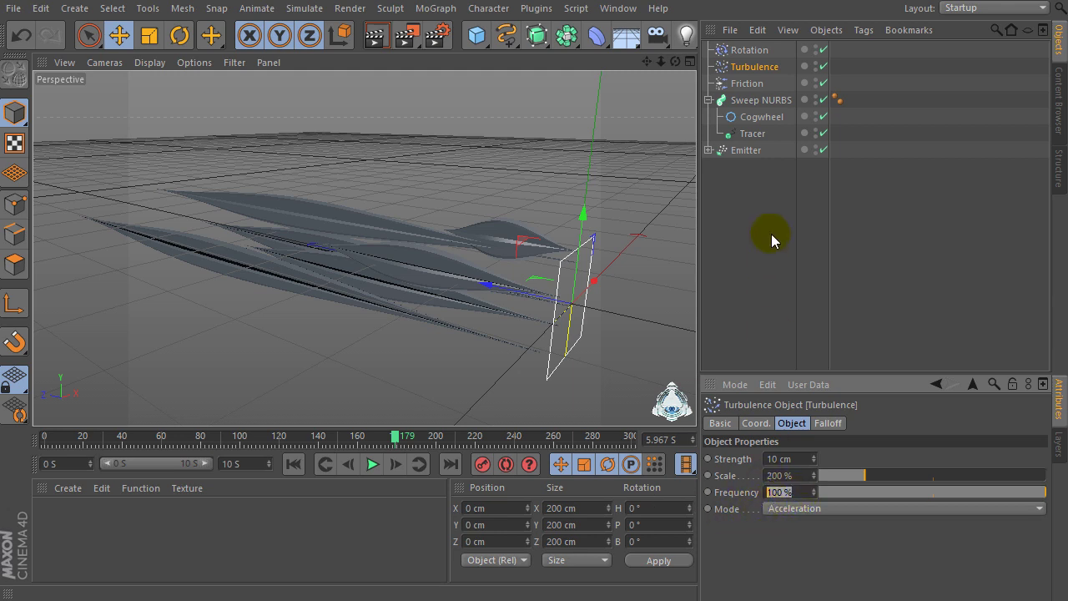
Raise Friction strength to 15 and rewind the timeline to frame 0.
left_click(742, 84)
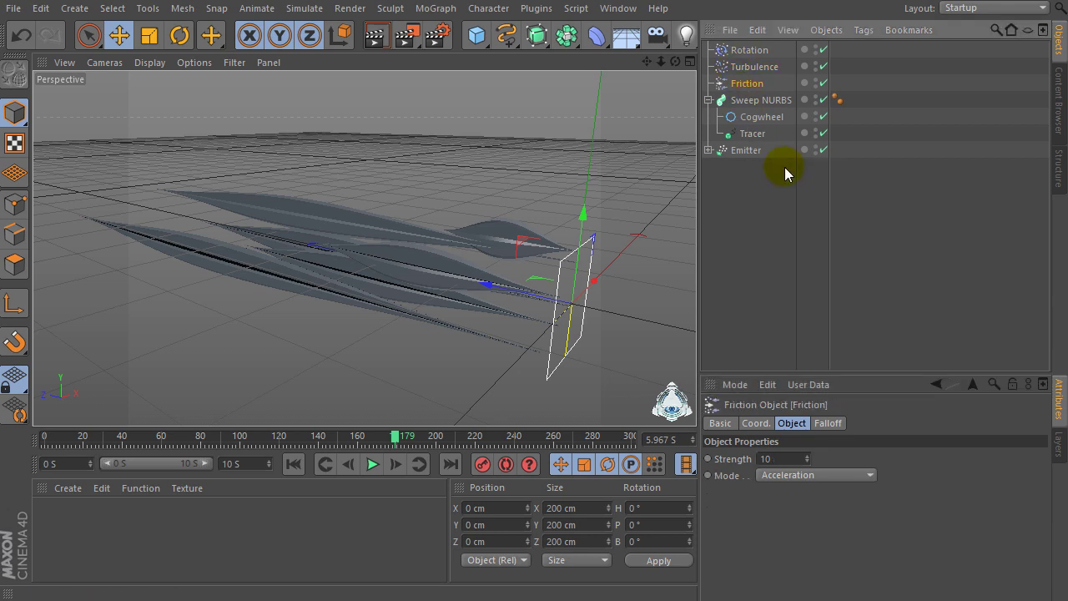
double_click(767, 459)
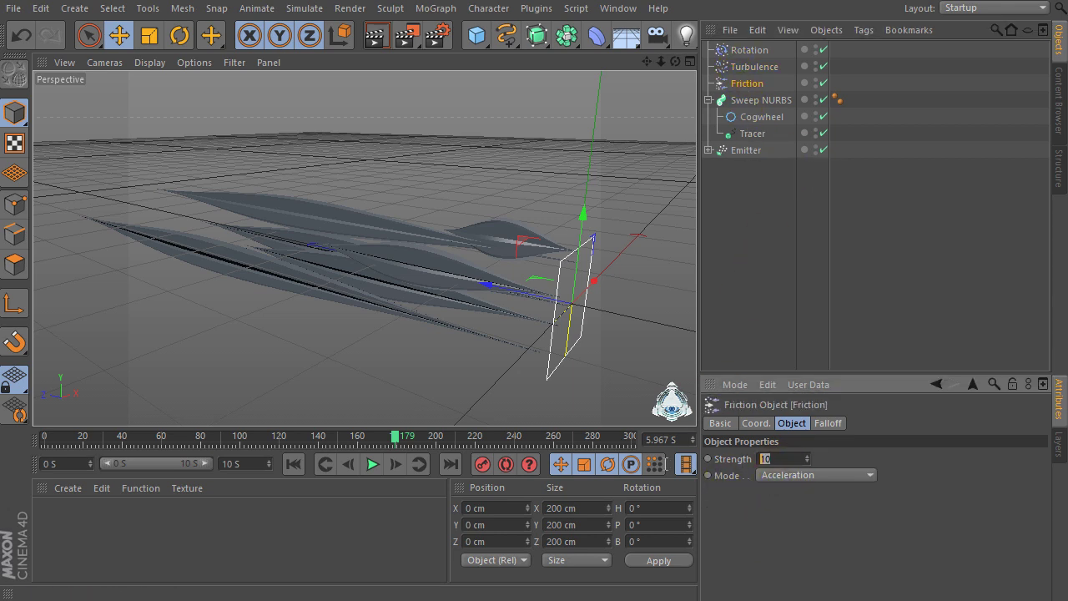
type("15")
key("Return")
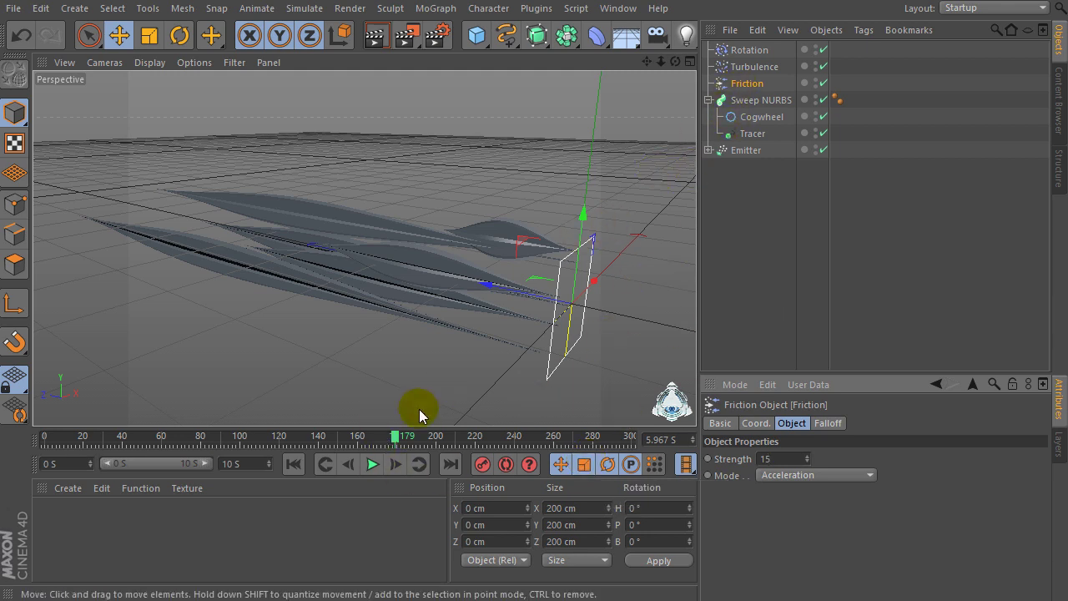
left_click_drag(401, 442, 46, 438)
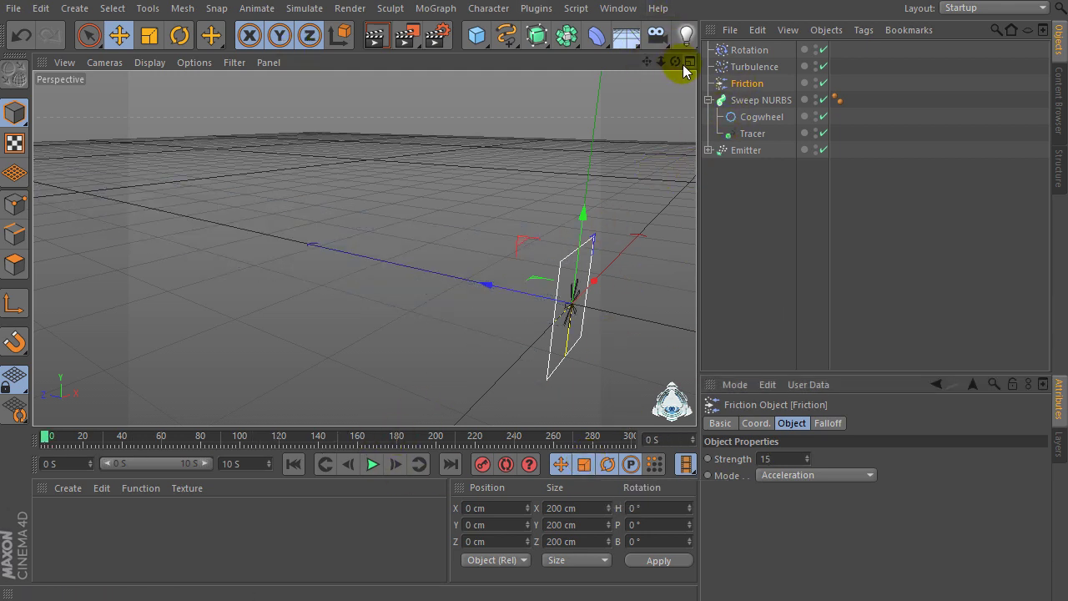
Play the particle trails and push the Friction force to about Z 345.742 cm.
left_click_drag(675, 61, 365, 246)
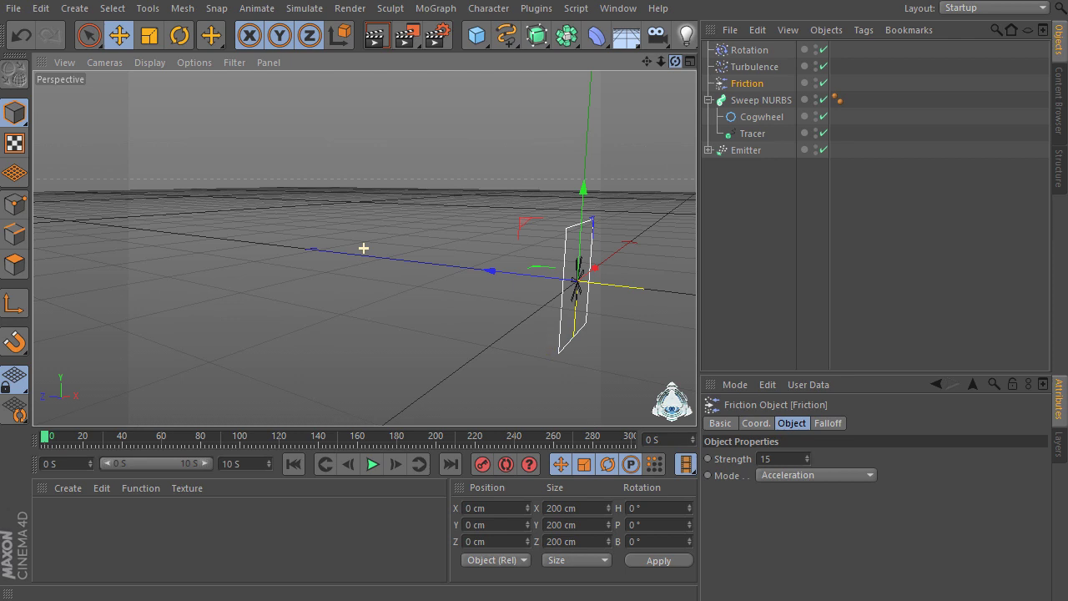
left_click(363, 464)
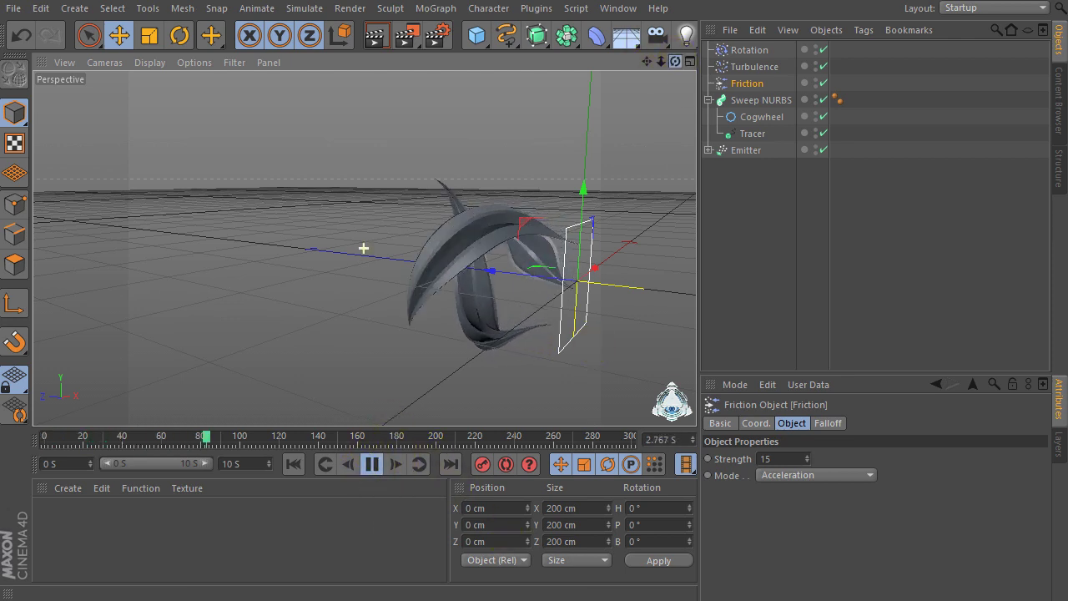
left_click_drag(363, 248, 364, 248, "alt")
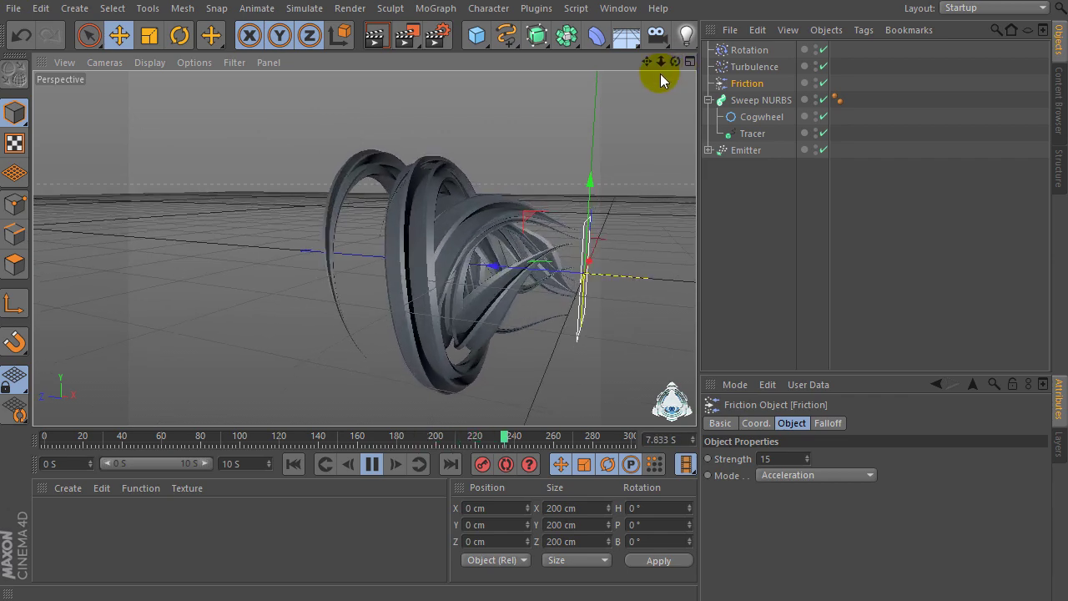
left_click_drag(363, 248, 364, 248, "alt")
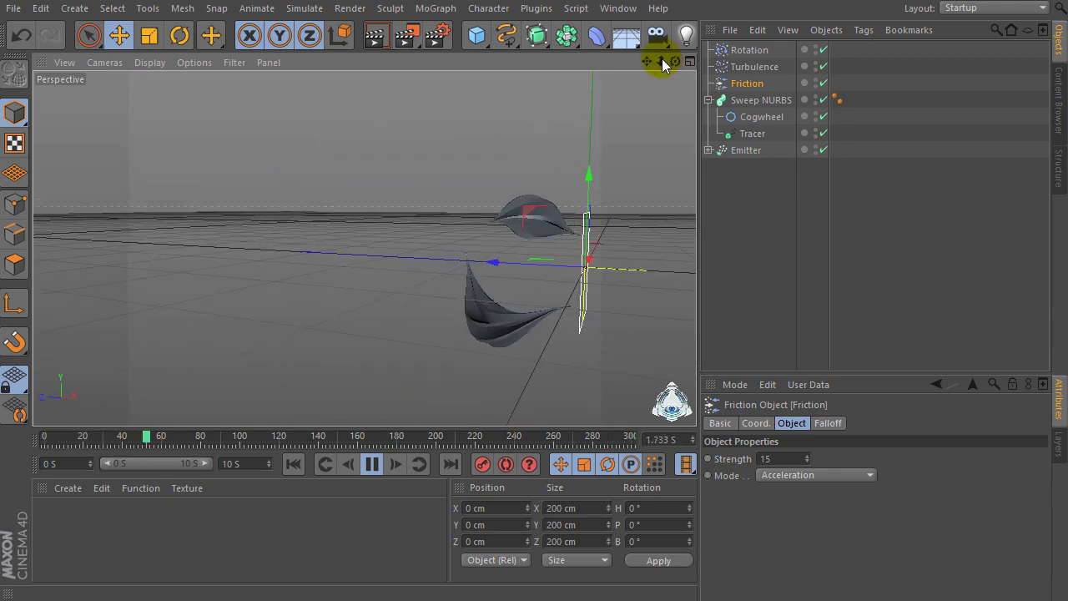
left_click_drag(663, 62, 693, 60)
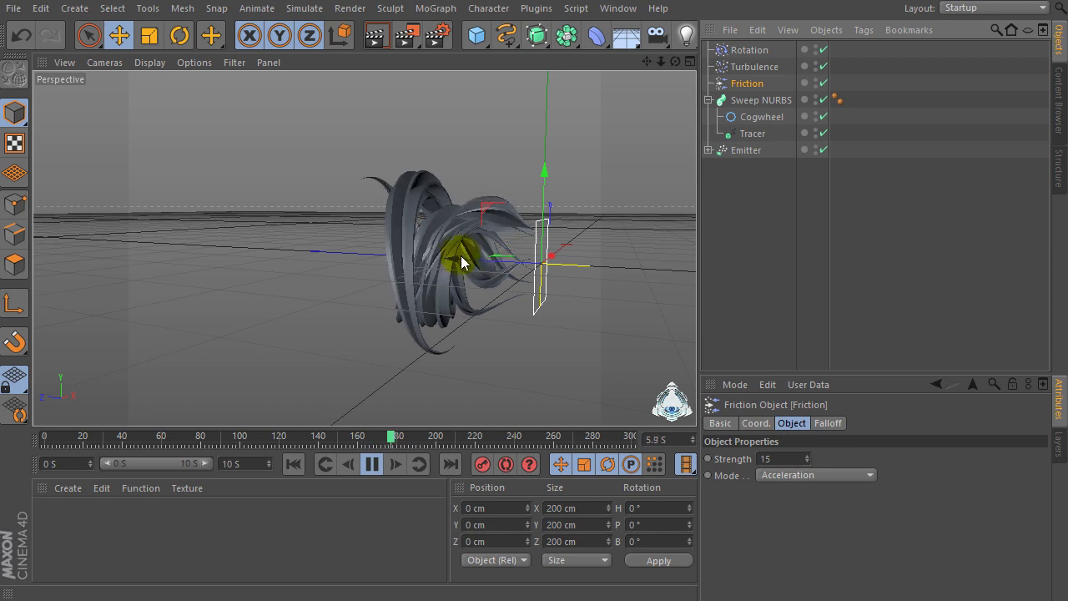
left_click_drag(462, 262, 232, 246)
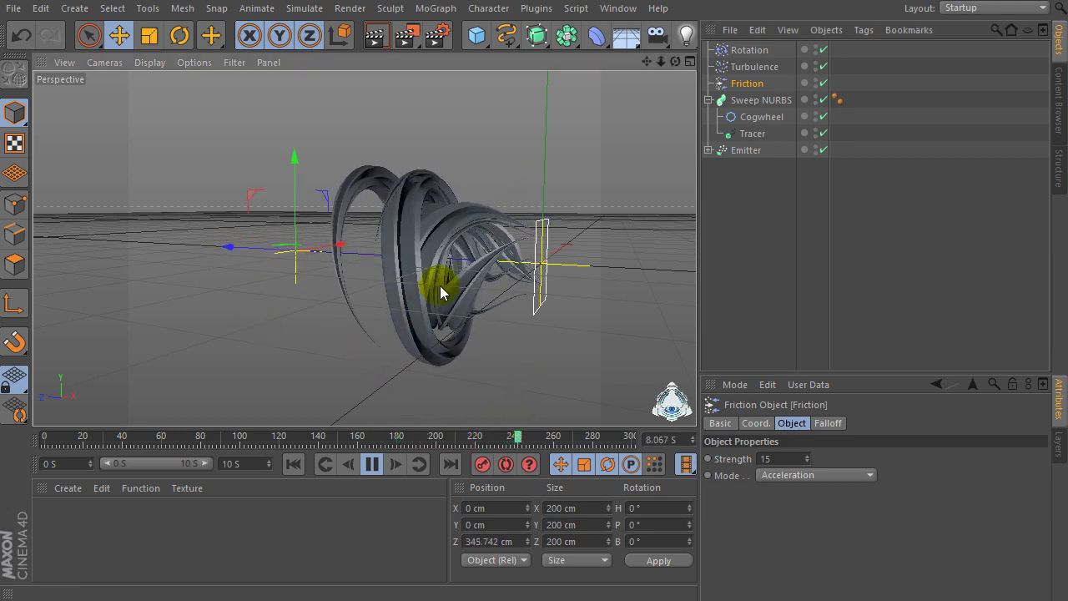
Shift Turbulence to about Z 334 cm and Rotation to Z 323.314 cm.
left_click(751, 66)
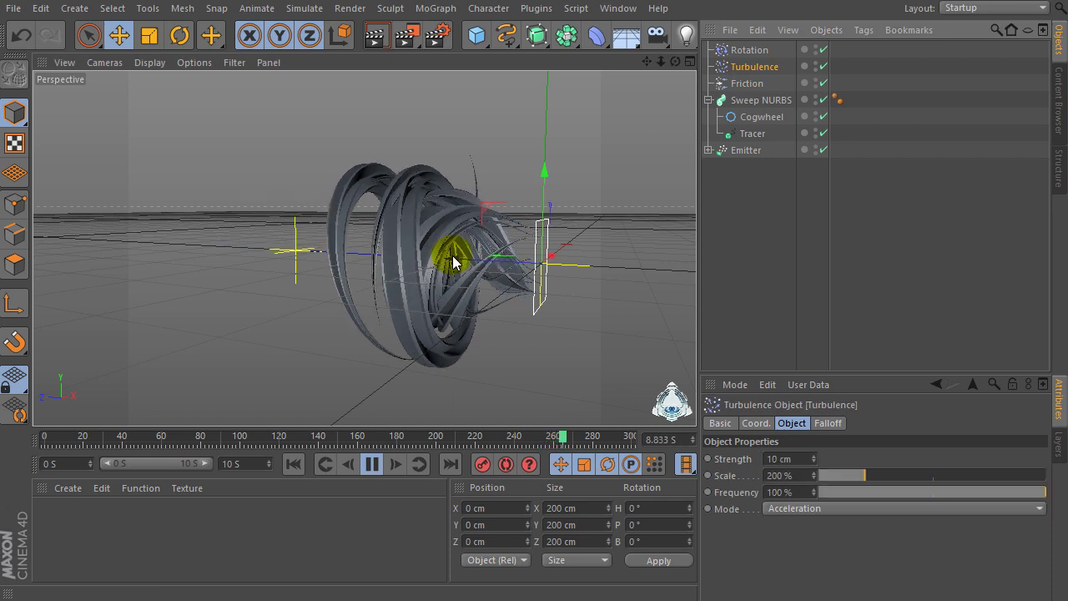
left_click_drag(453, 262, 233, 269)
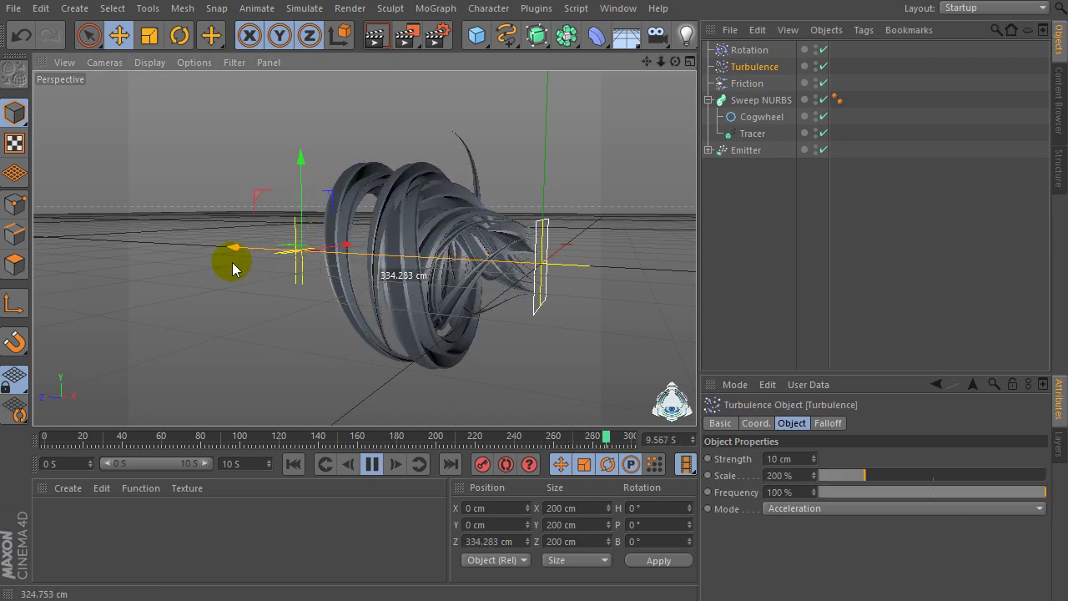
left_click(743, 50)
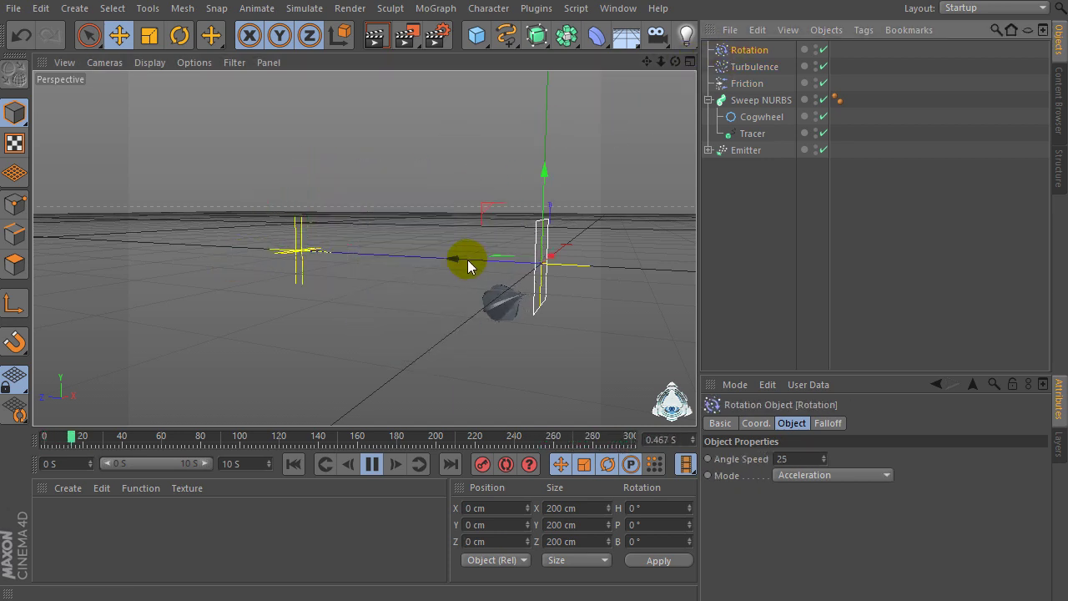
left_click_drag(467, 259, 241, 259)
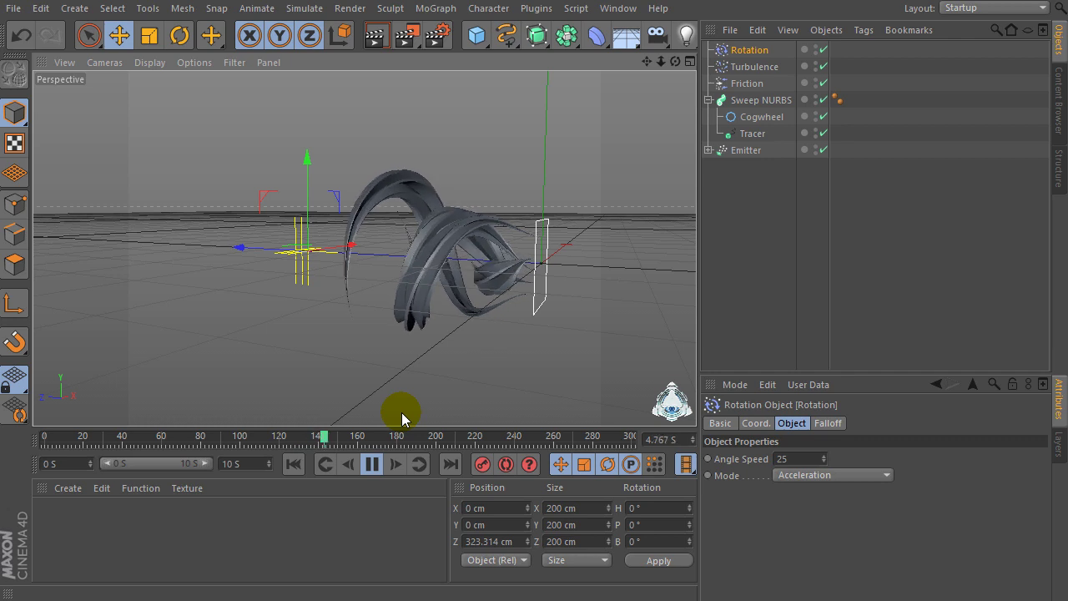
Pause playback at 8 S and orbit, zoom and pan around the coiling spiral trails.
left_click(373, 465)
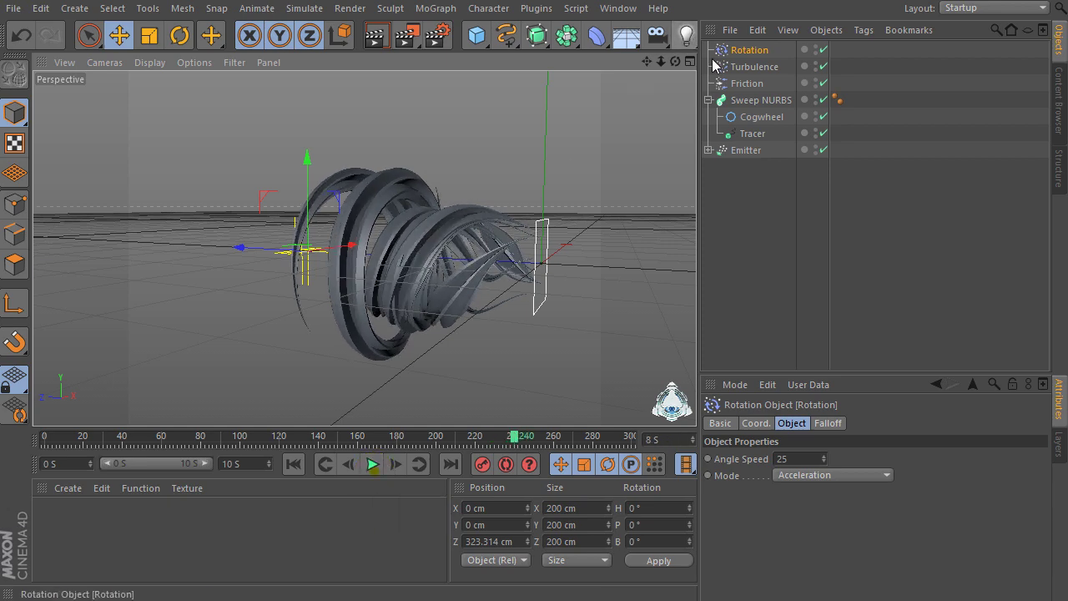
left_click_drag(675, 62, 670, 69)
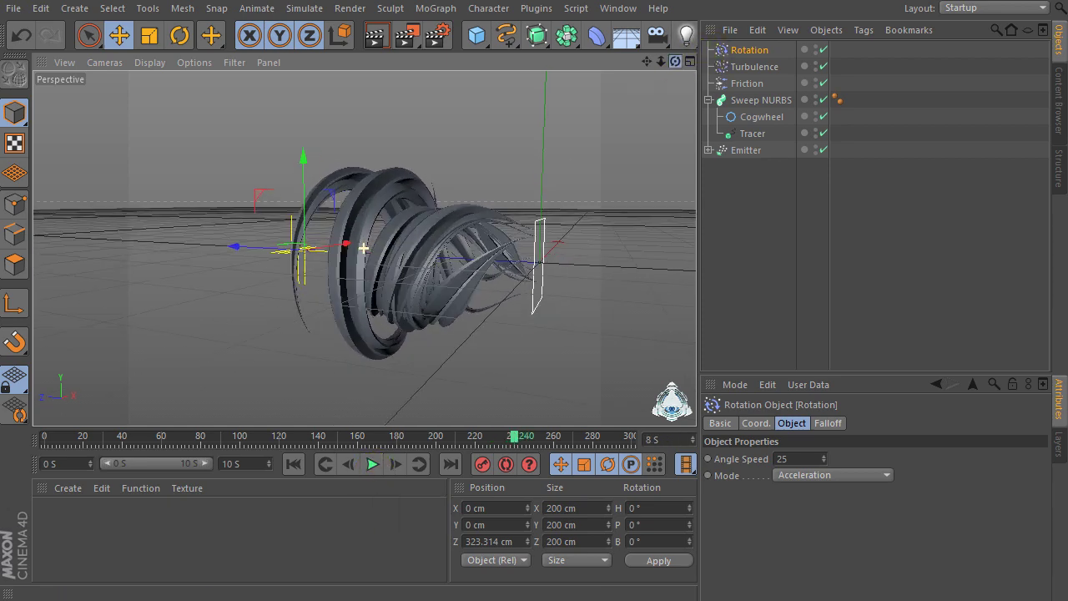
scroll(365, 248, "up", 2)
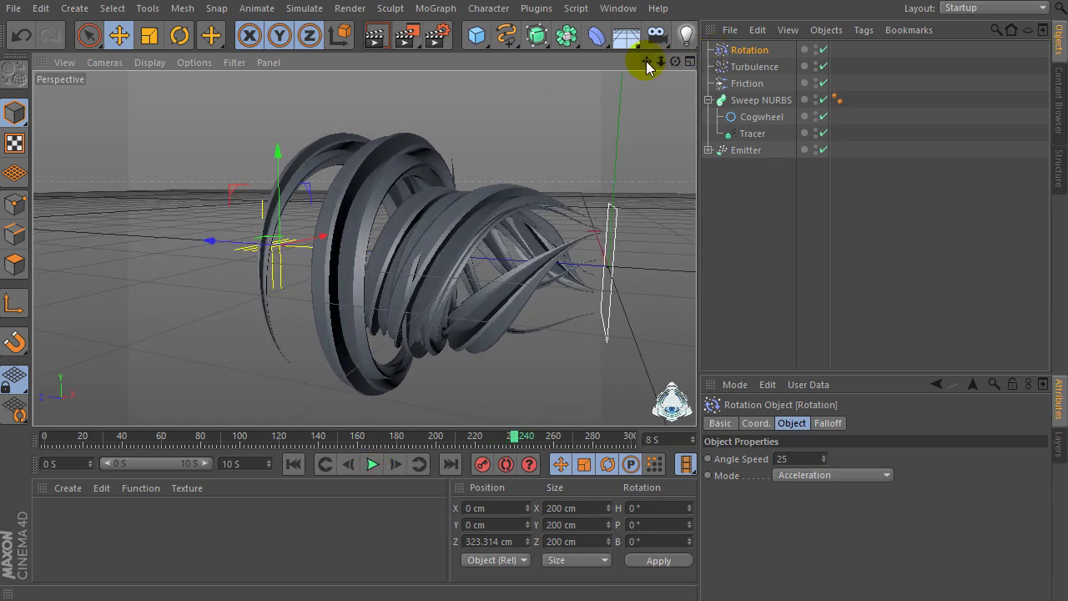
left_click_drag(650, 68, 659, 63)
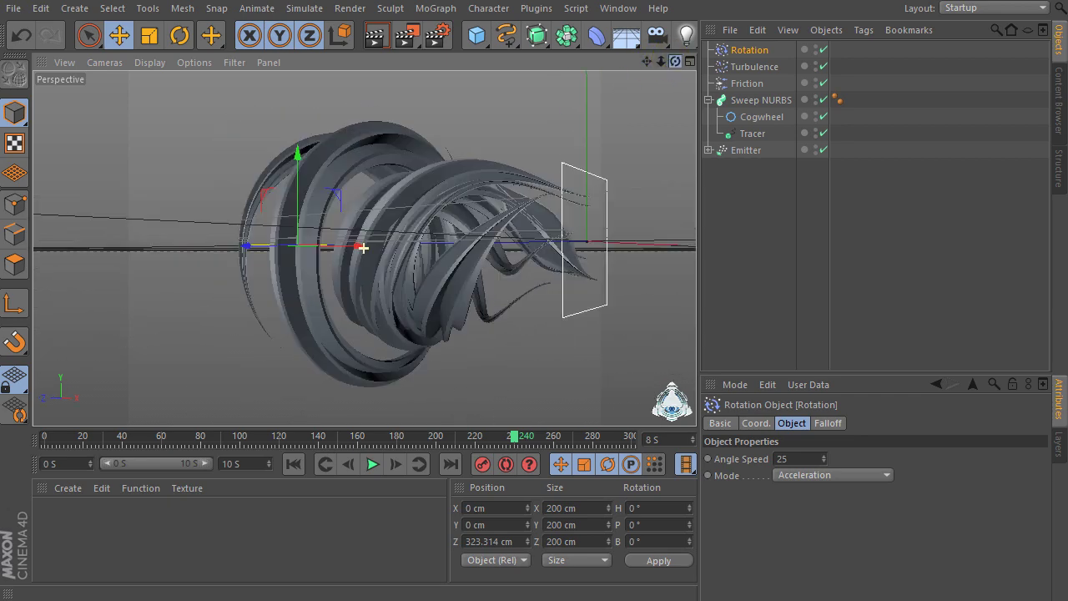
left_click_drag(364, 248, 364, 247, "alt")
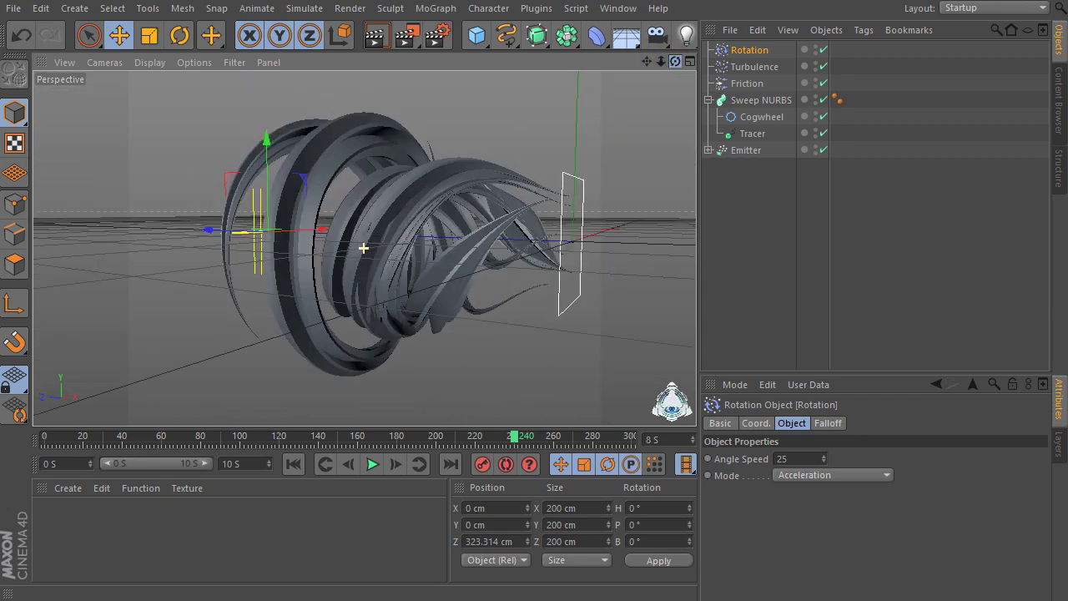
left_click_drag(647, 61, 642, 67)
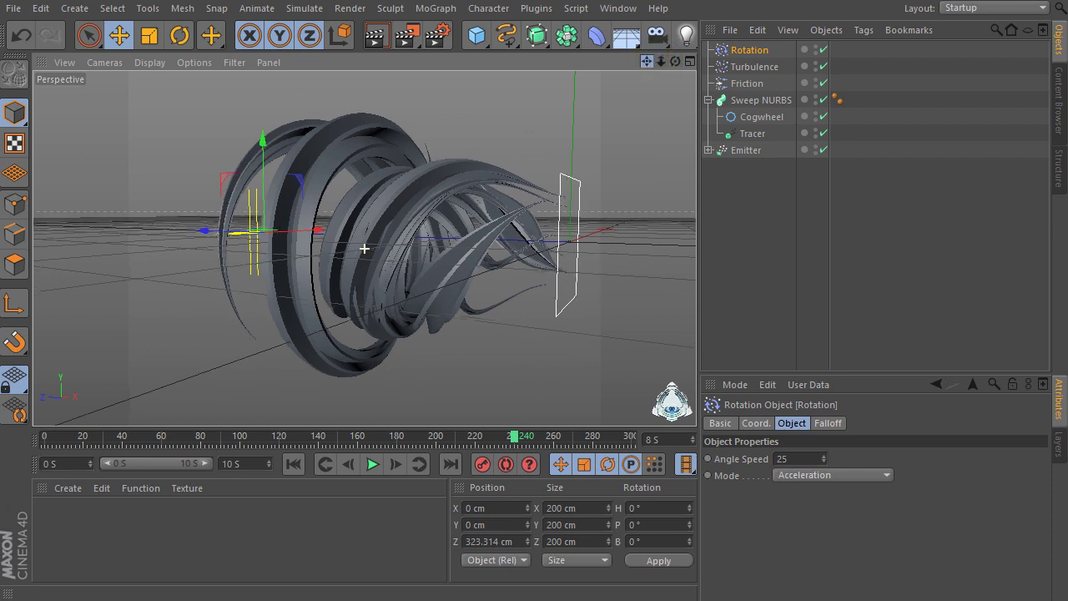
left_click_drag(364, 248, 364, 248, "alt")
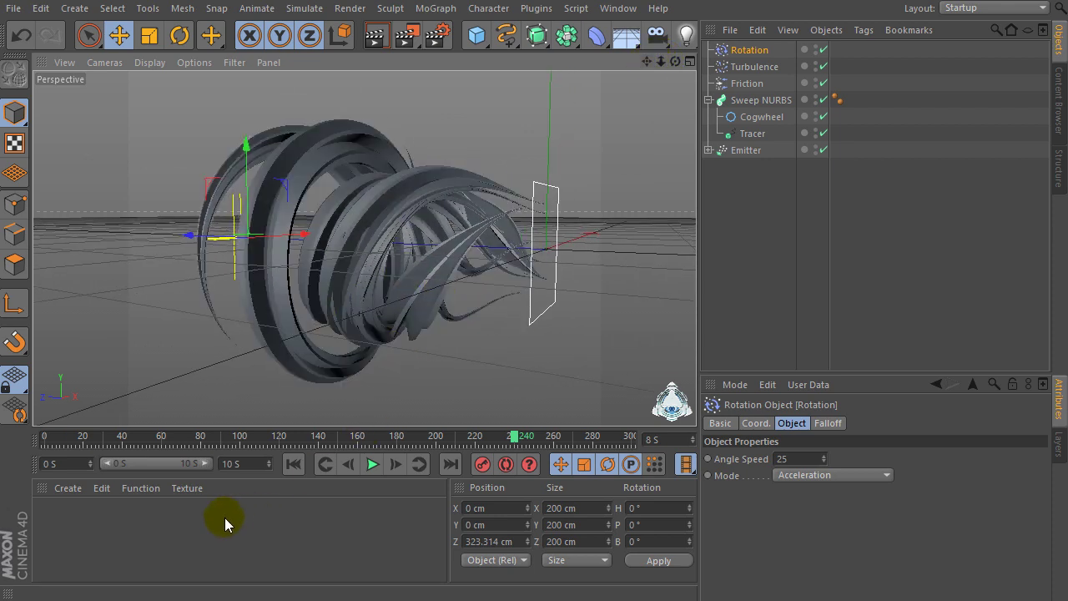
Create material Mat with Color disabled and Luminance enabled at white 255.
double_click(194, 533)
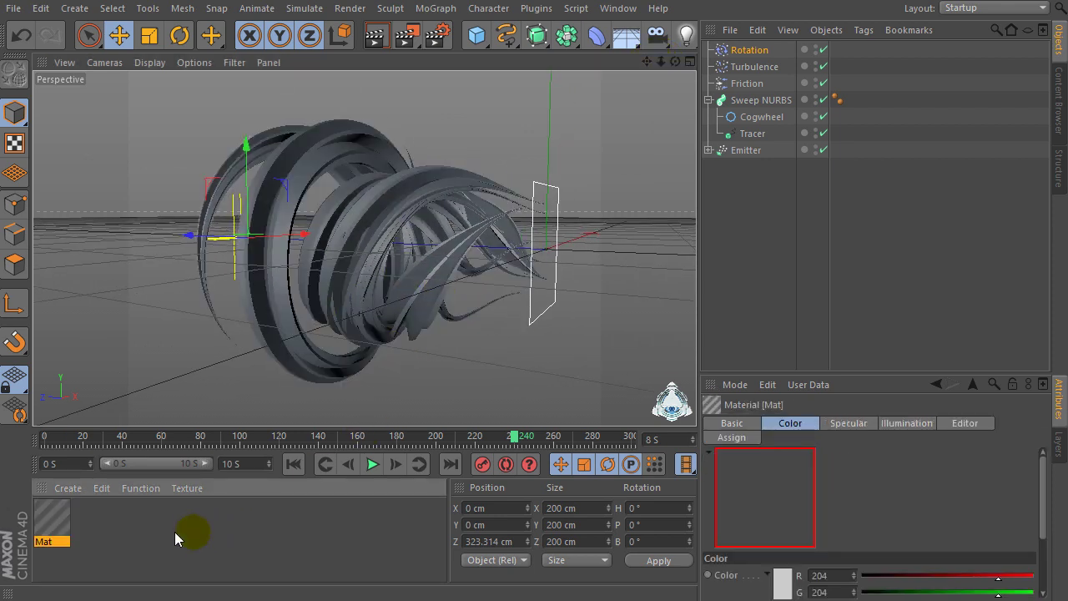
double_click(62, 526)
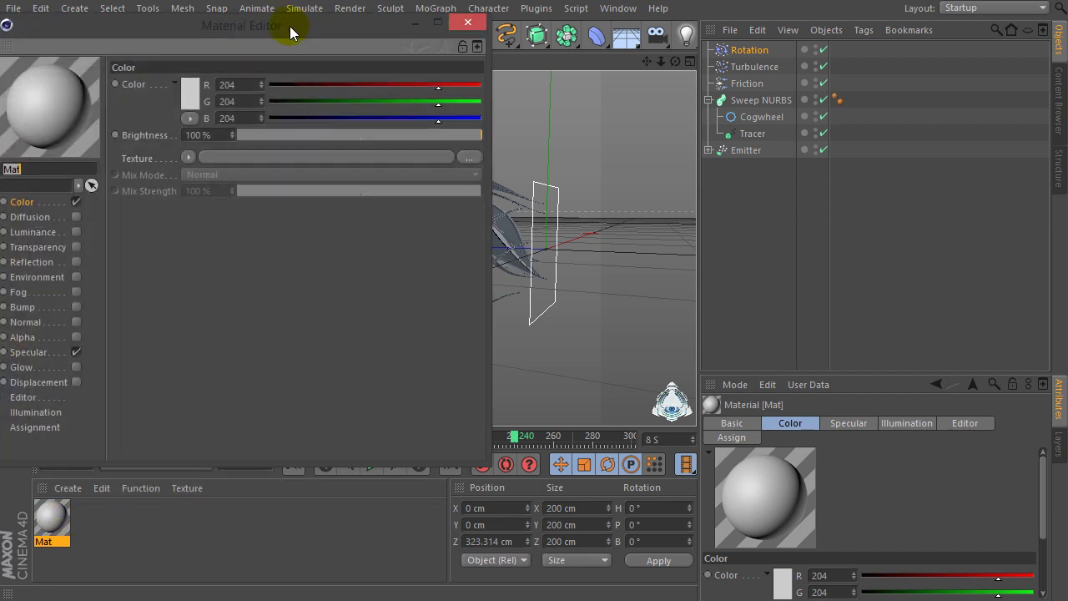
left_click_drag(289, 26, 513, 39)
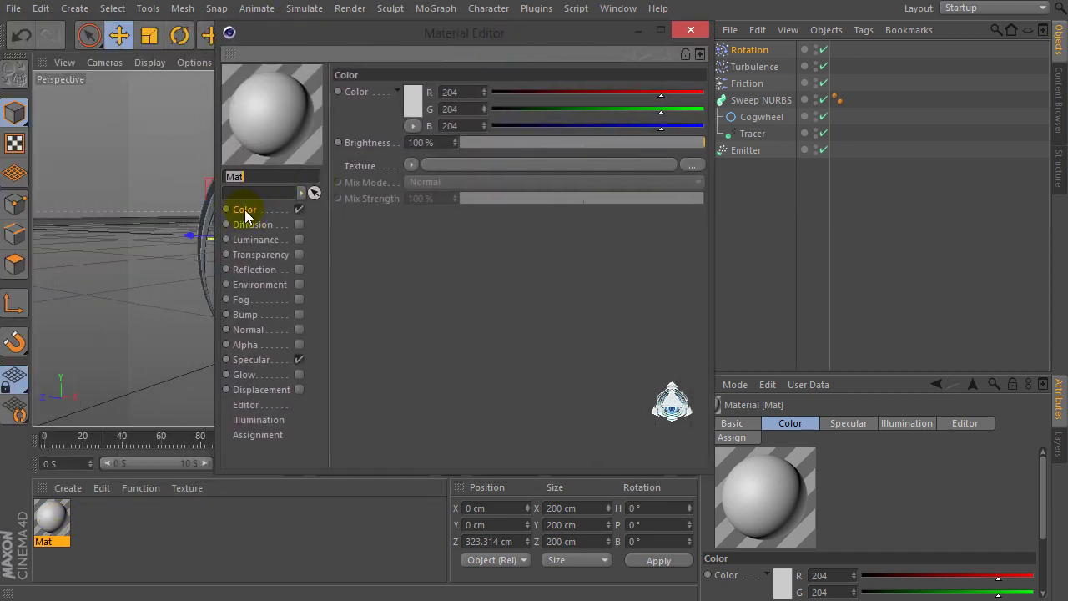
left_click(298, 209)
left_click(299, 240)
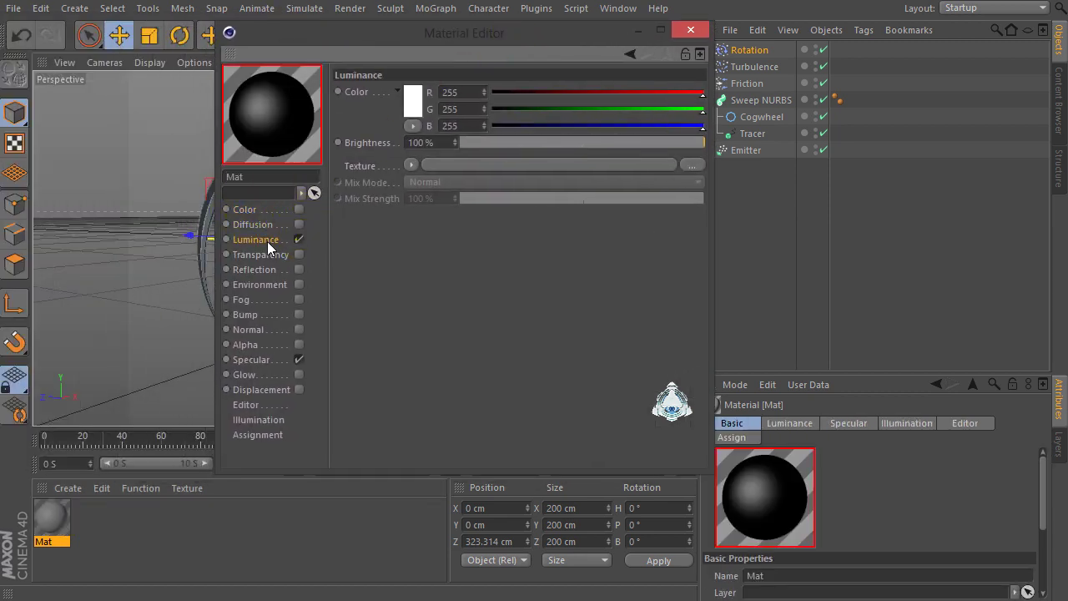
left_click(409, 165)
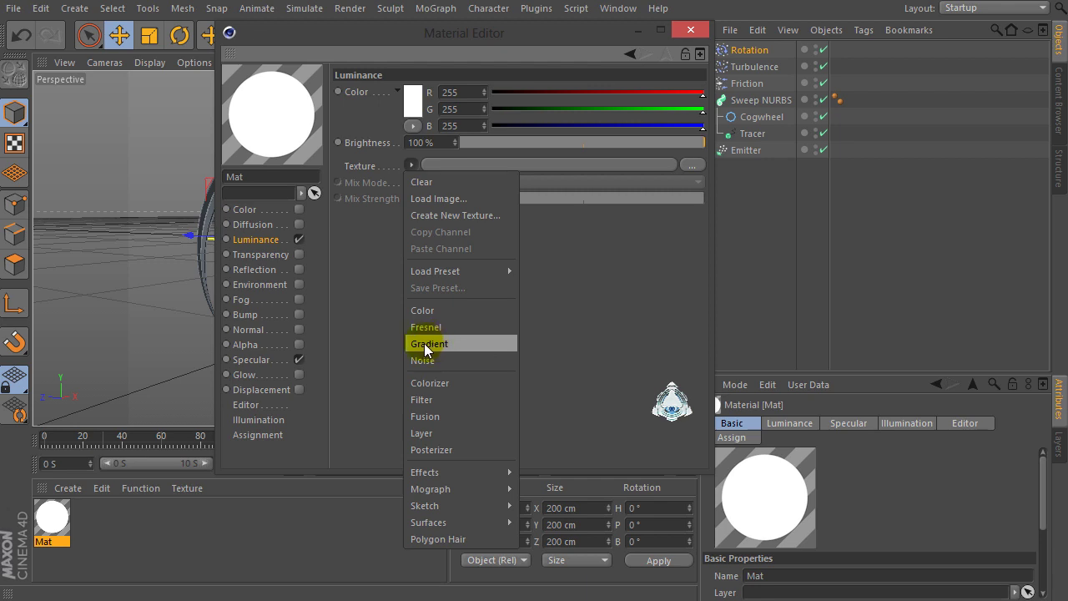
Load a Gradient shader into Mat's Luminance and set its Type to 2D - Circular.
left_click(433, 343)
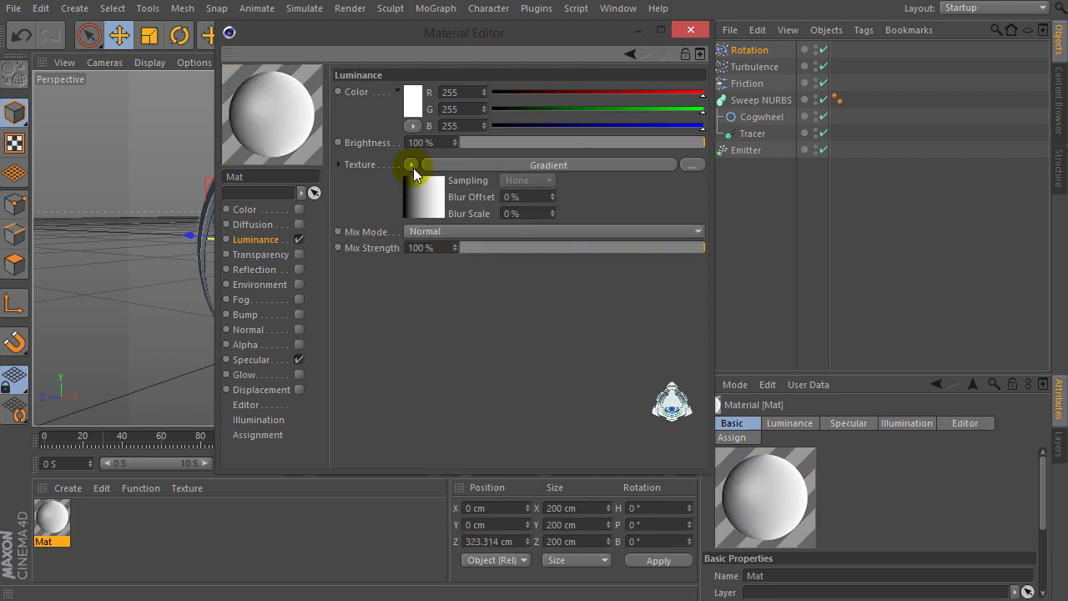
left_click(413, 167)
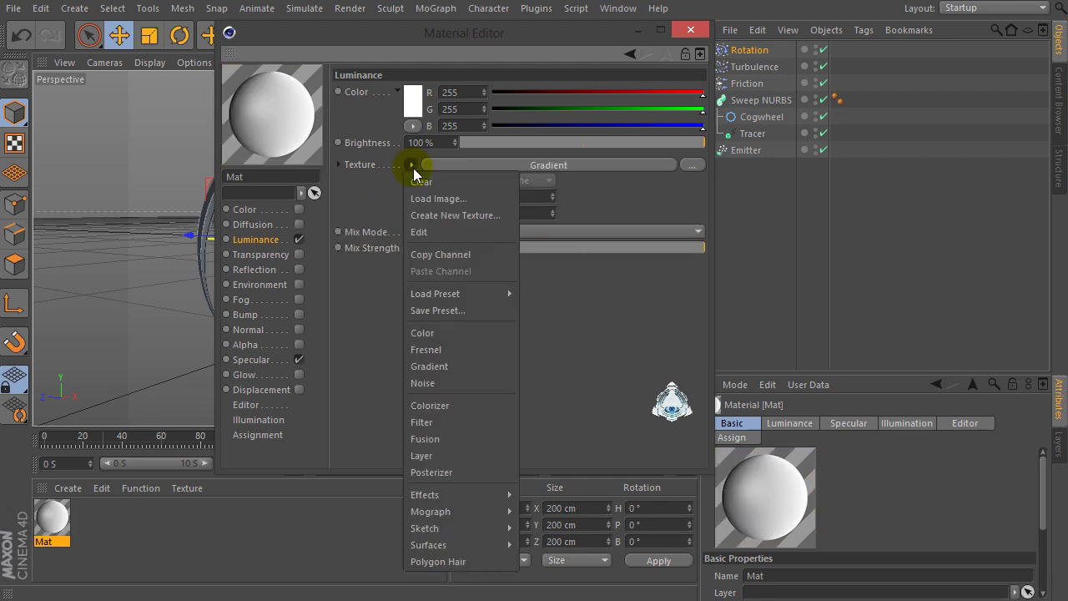
left_click(410, 169)
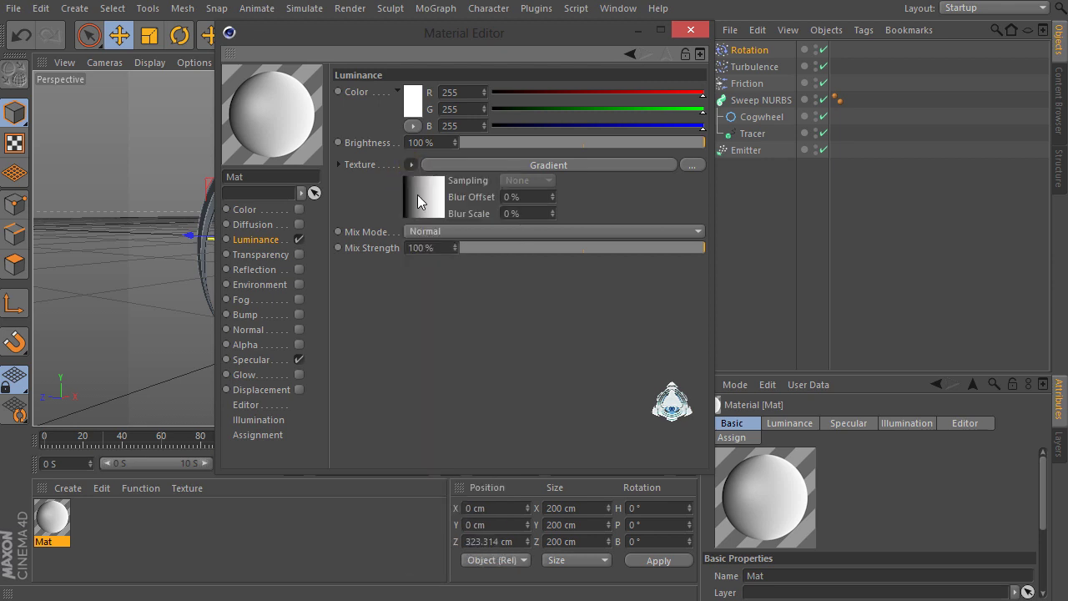
left_click(417, 196)
left_click(399, 248)
left_click(451, 235)
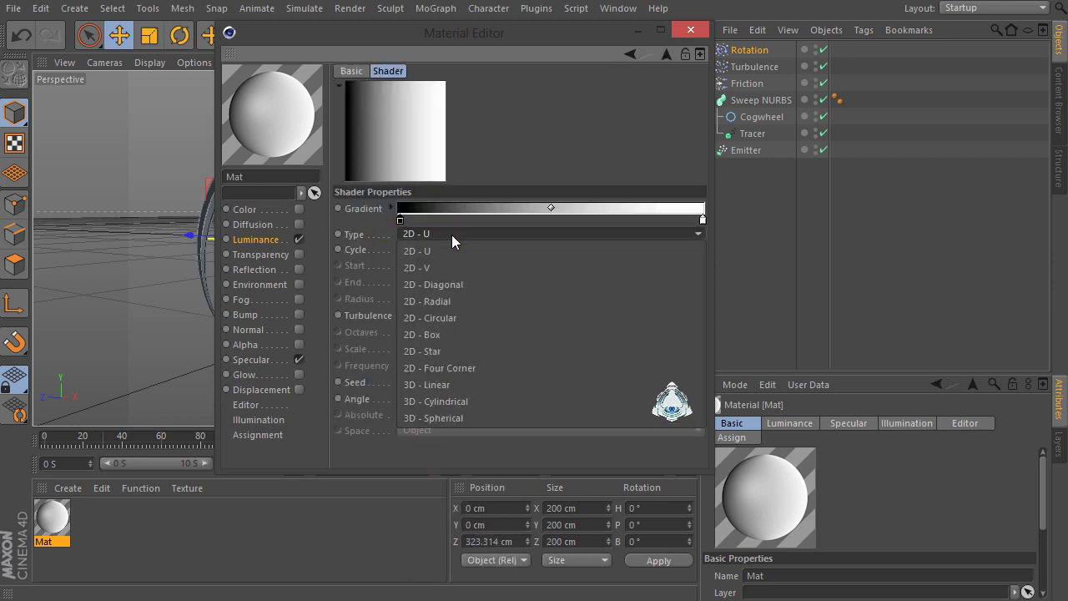
left_click(476, 317)
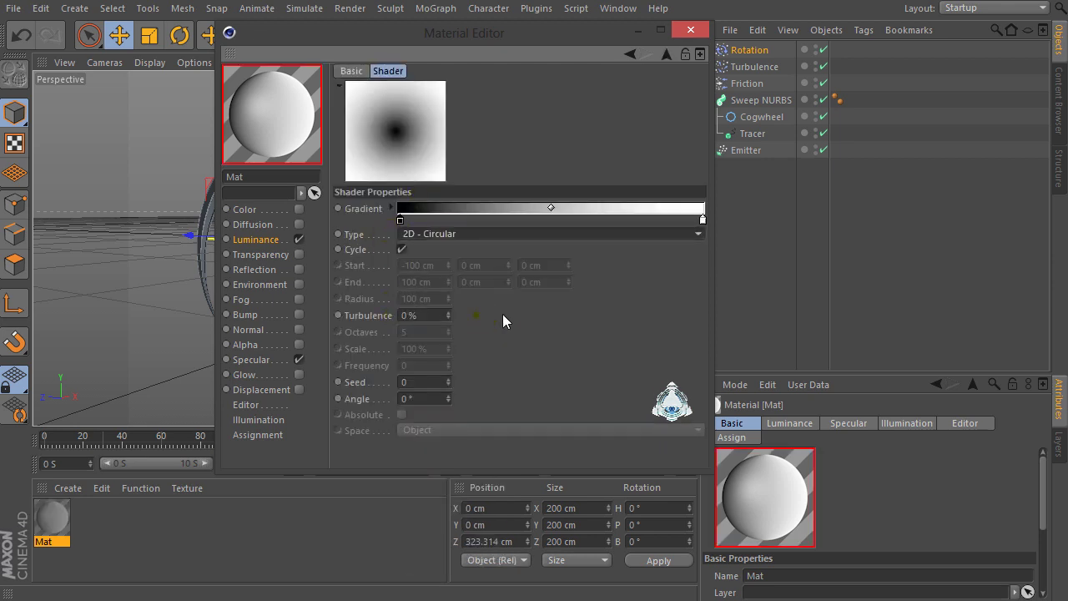
Colour the gradient's left knot yellow and right knot red, dragging the red knot inward.
double_click(703, 219)
left_click(697, 204)
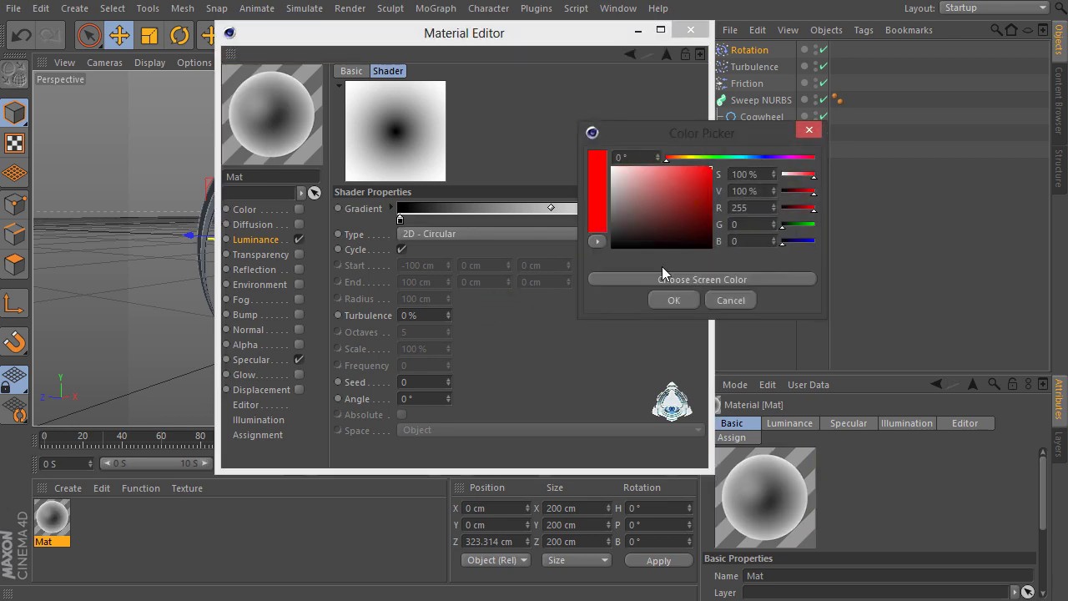
left_click(676, 294)
double_click(401, 219)
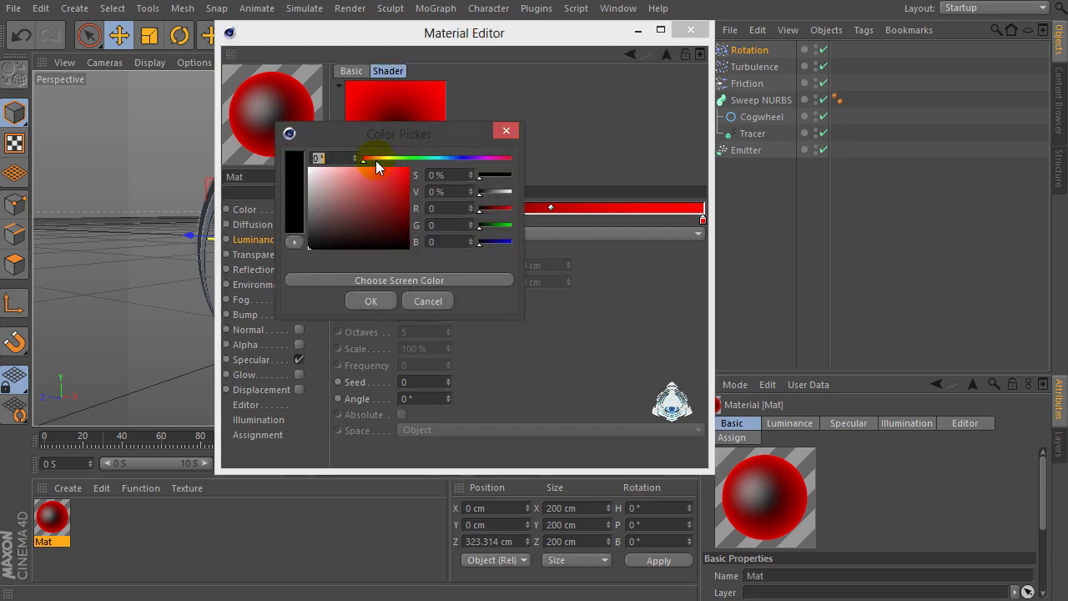
left_click_drag(375, 161, 416, 139)
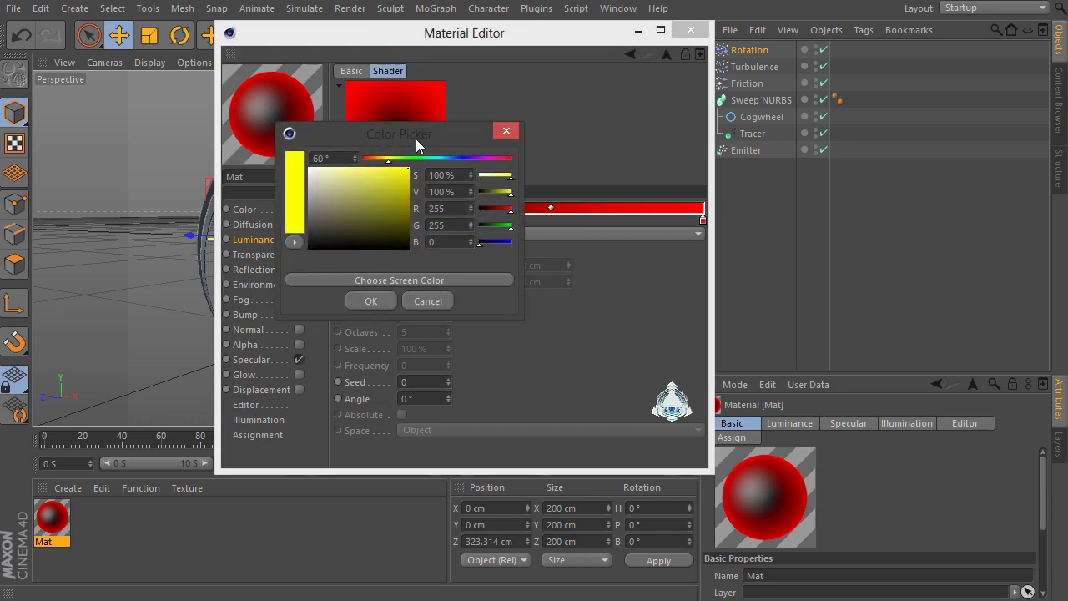
left_click(371, 301)
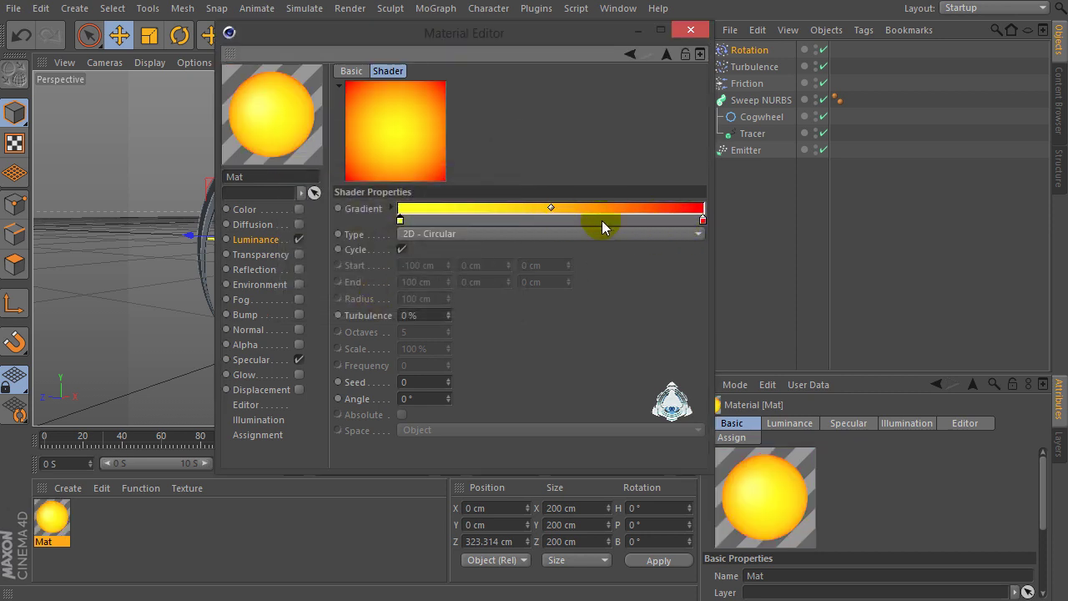
mouse_move(702, 221)
left_mouse_down()
mouse_move(593, 222)
mouse_move(612, 221)
left_mouse_up()
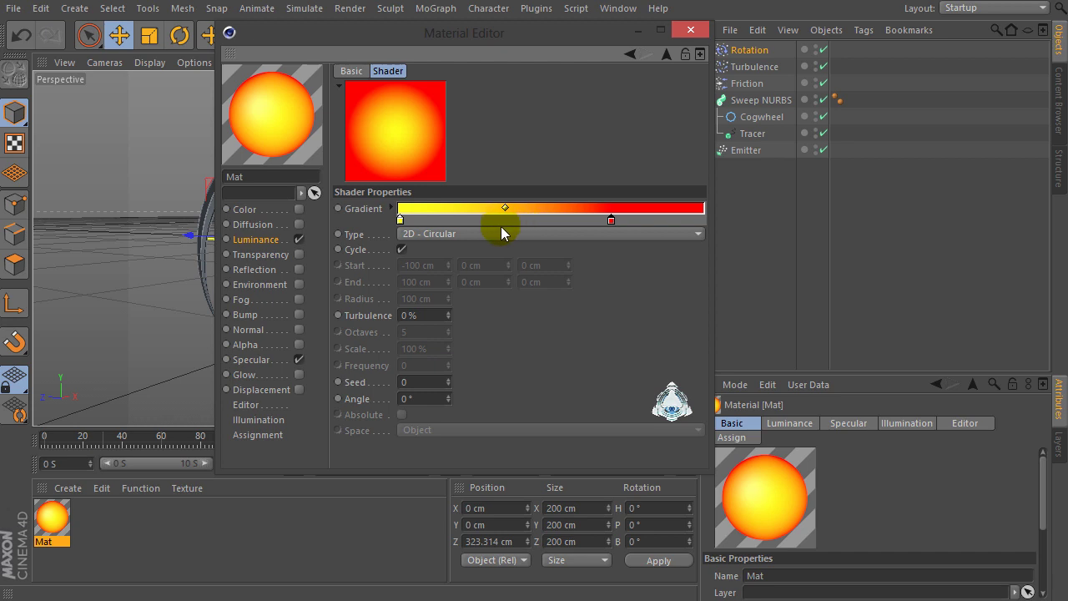
Apply Mat to the Sweep NURBS, then orbit and play the animation to about frame 262.
left_click(637, 34)
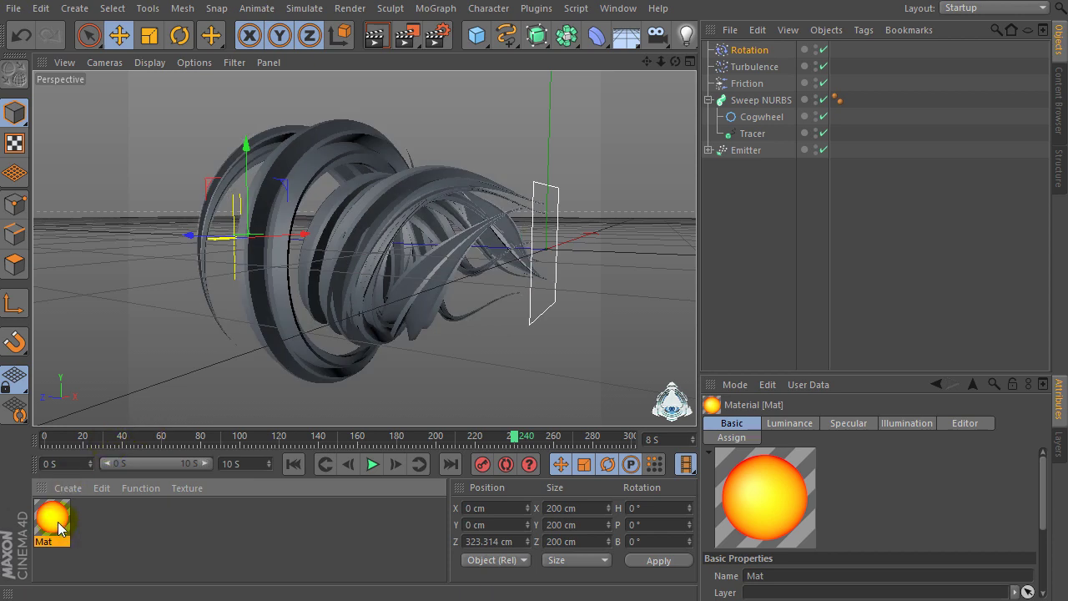
left_click_drag(52, 525, 333, 235)
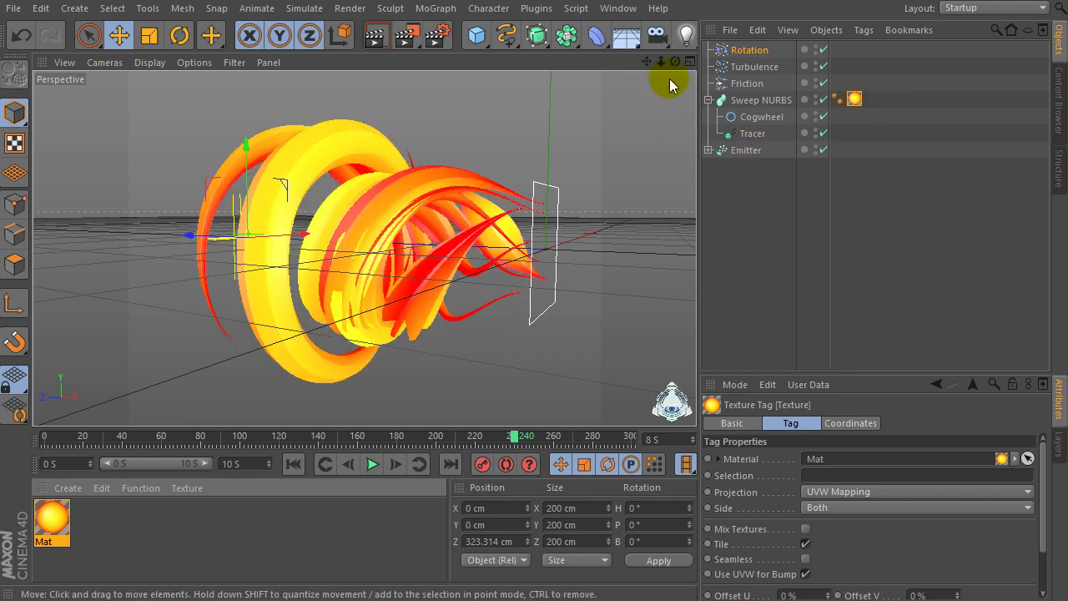
left_click_drag(675, 62, 616, 117)
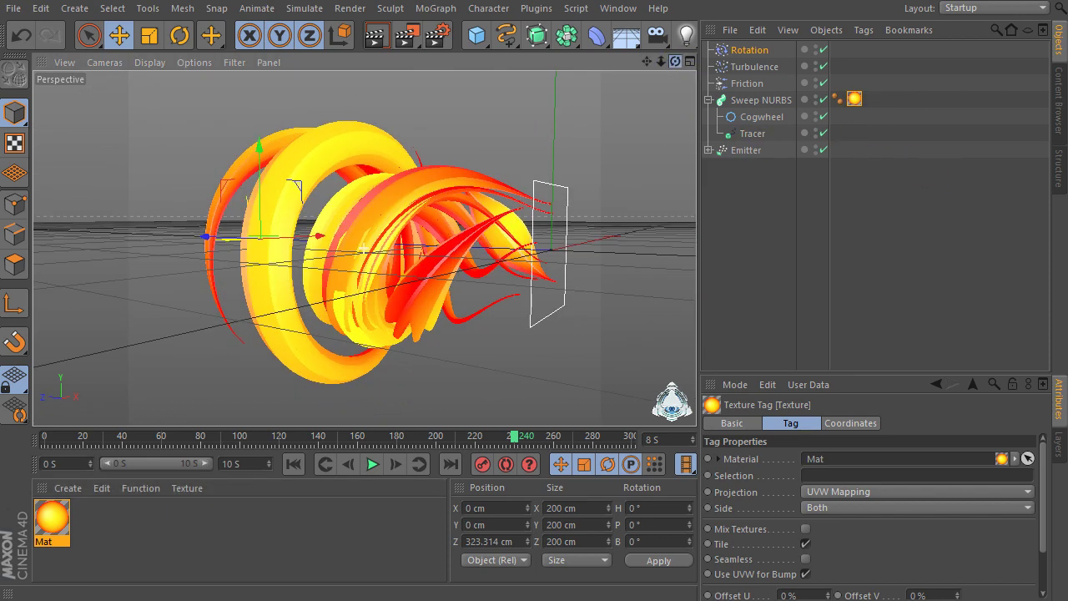
left_click(374, 466)
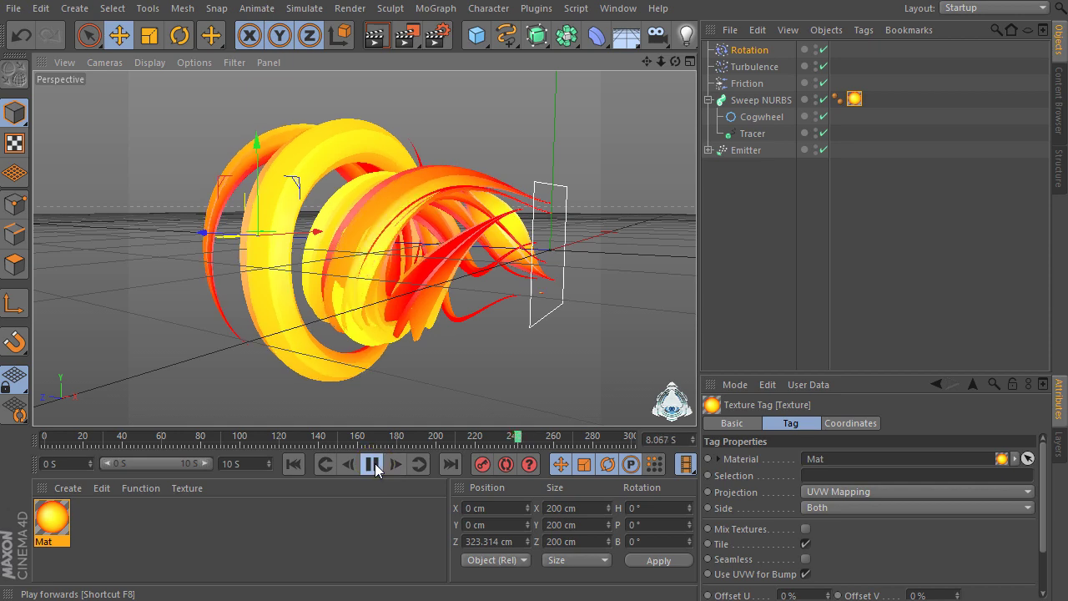
left_click(374, 467)
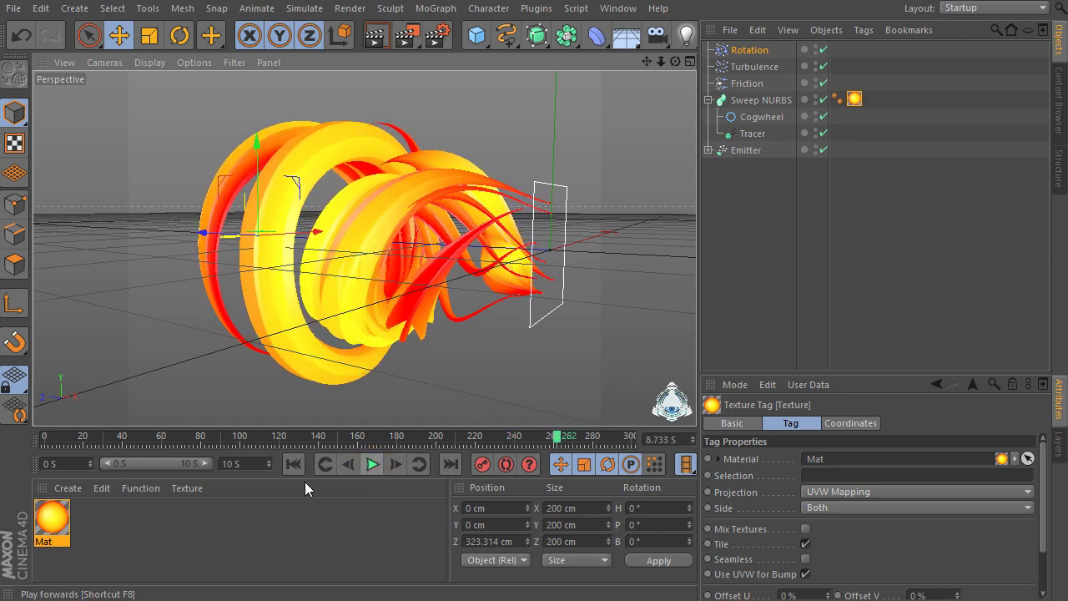
Invert Mat's gradient knots, turn off its Specular channel, and close the Material Editor.
double_click(52, 519)
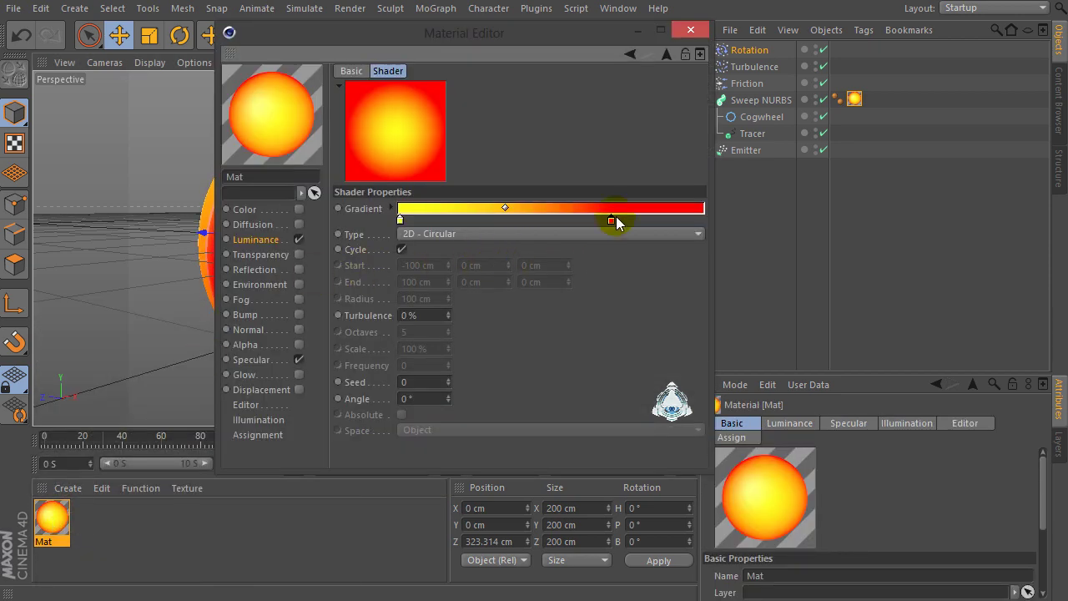
right_click(402, 224)
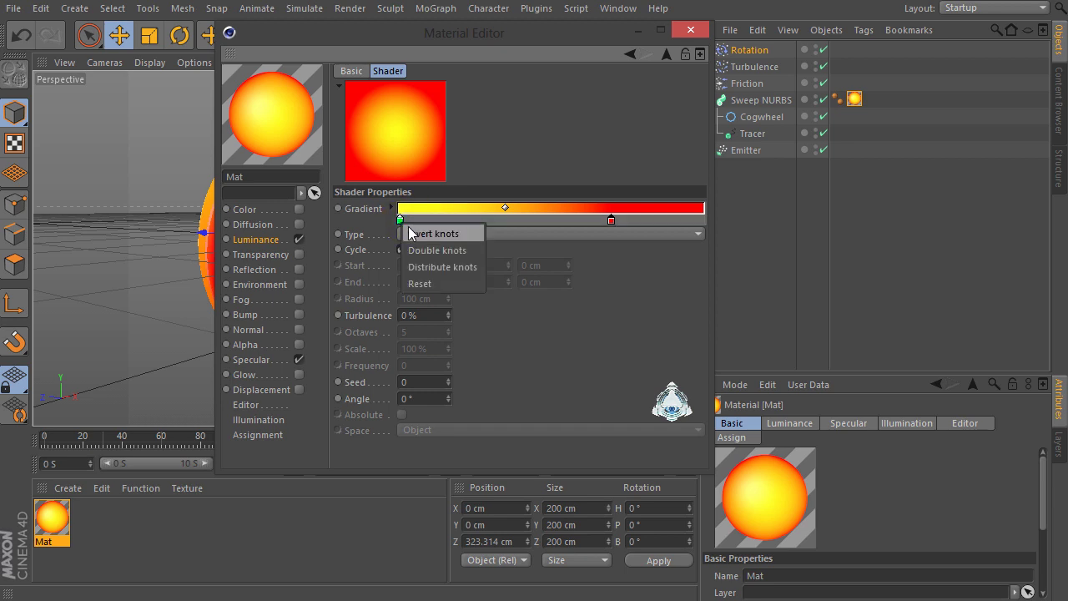
left_click(418, 234)
left_click_drag(502, 36, 596, 30)
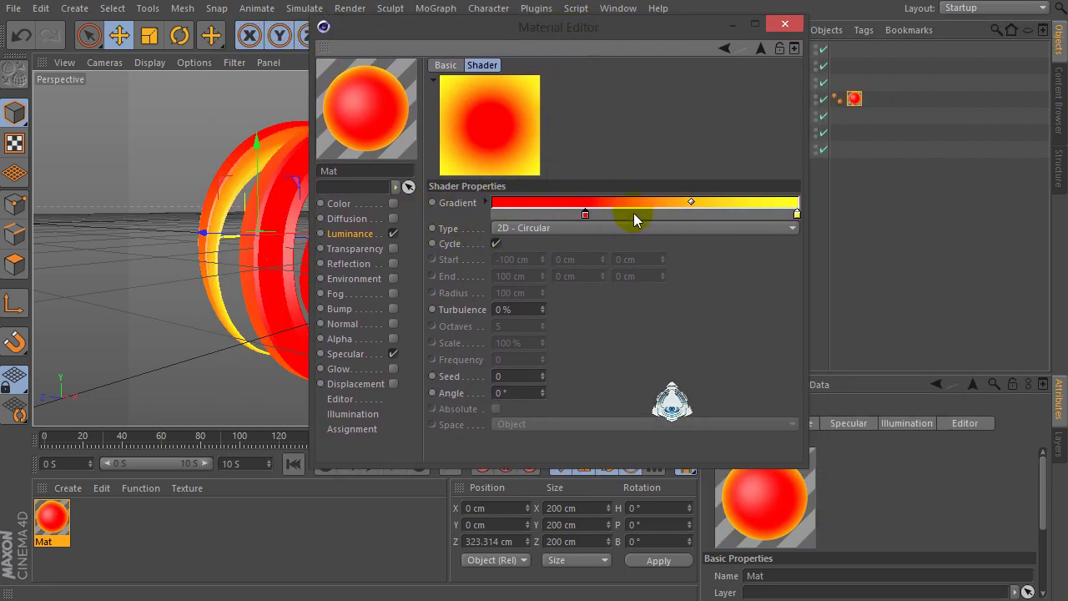
left_click(393, 353)
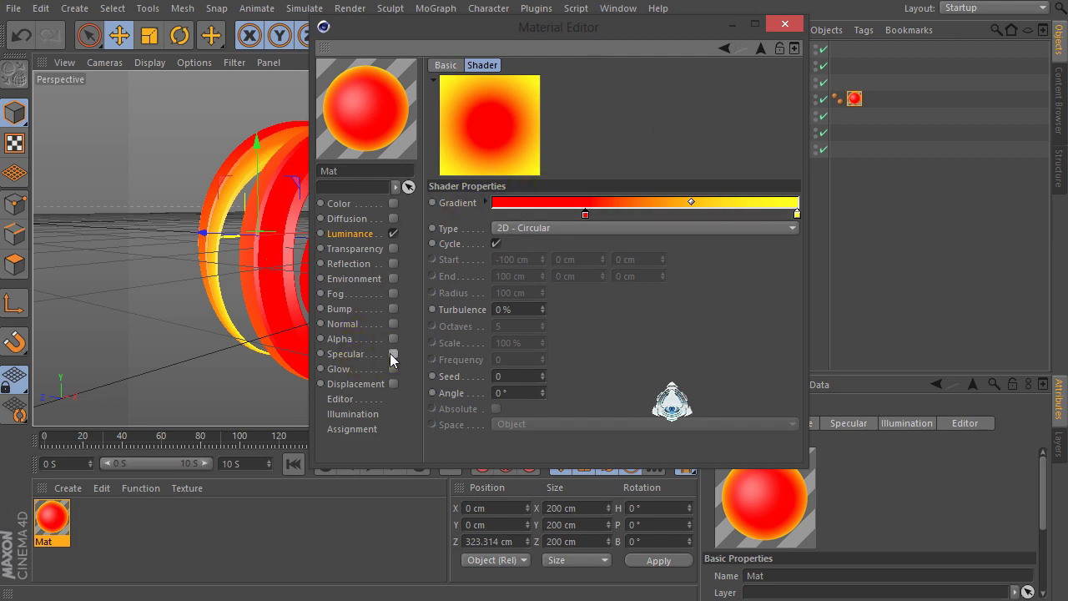
left_click(785, 24)
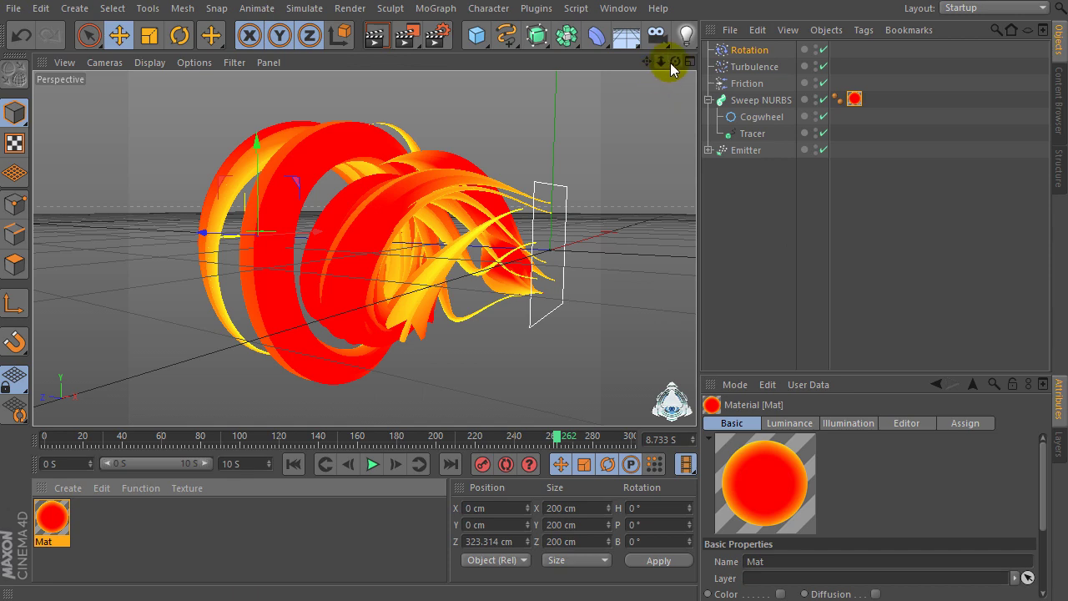
left_click_drag(675, 61, 617, 68)
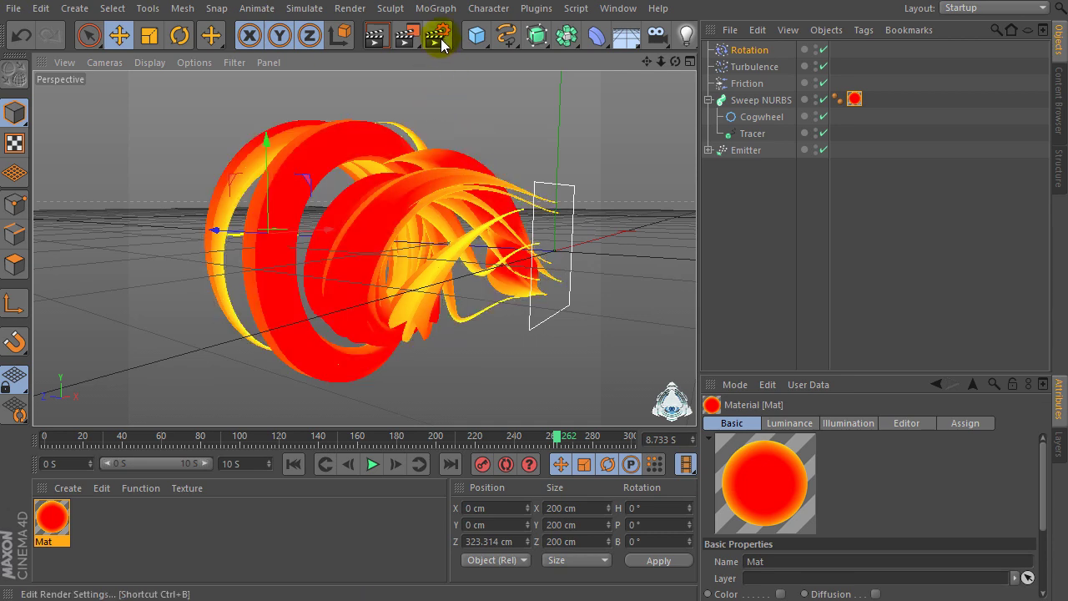
Set Output to the HDV/HDTV 720 29.97 preset (1280×720) rendering All Frames, 0–10 S.
left_click(440, 39)
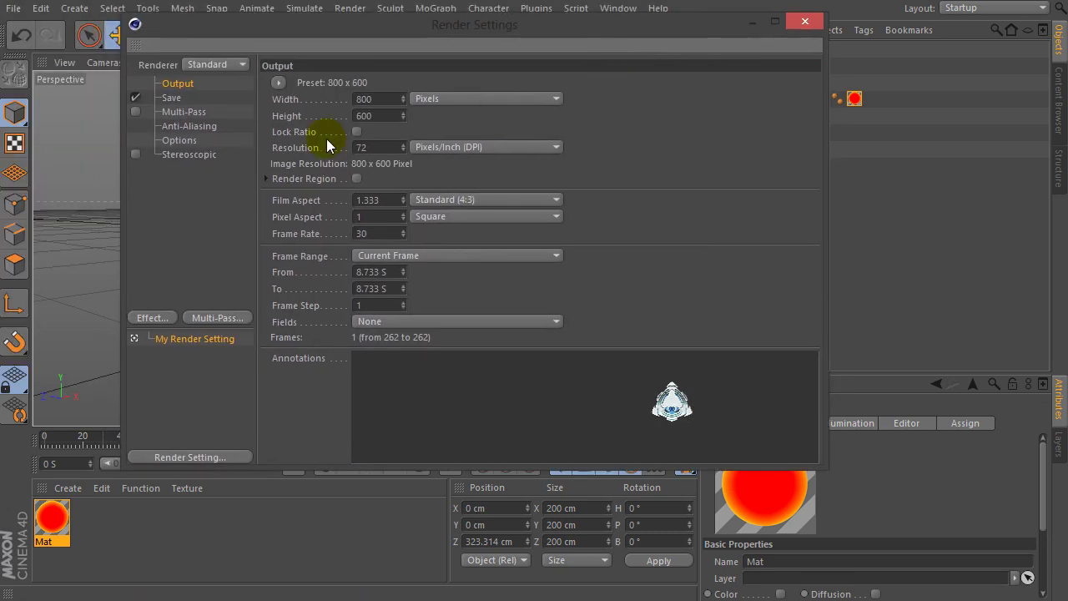
left_click(276, 84)
mouse_move(302, 133)
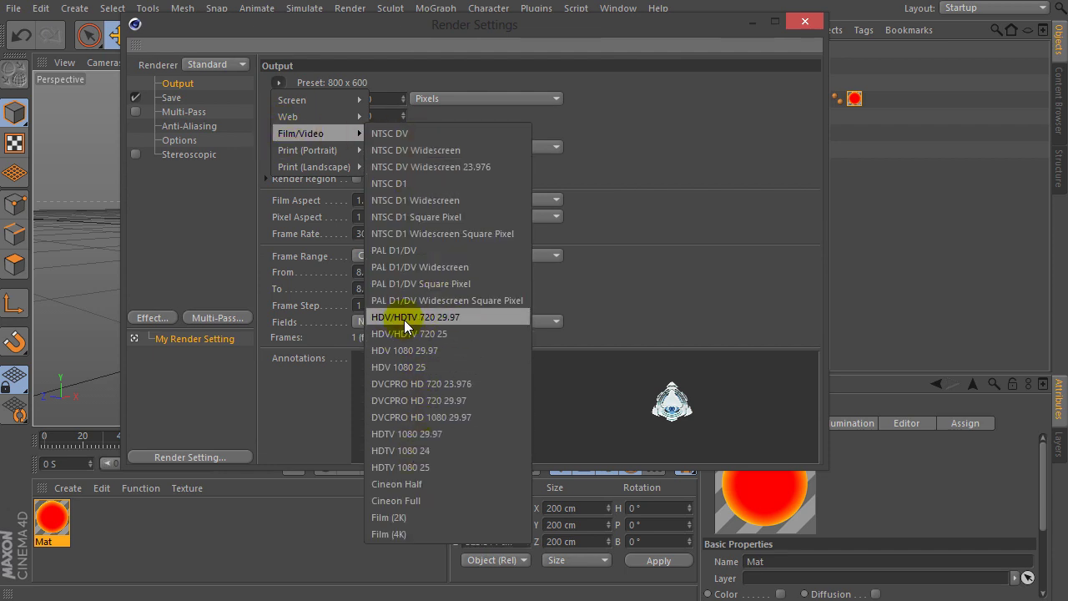
left_click(441, 317)
left_click(383, 99)
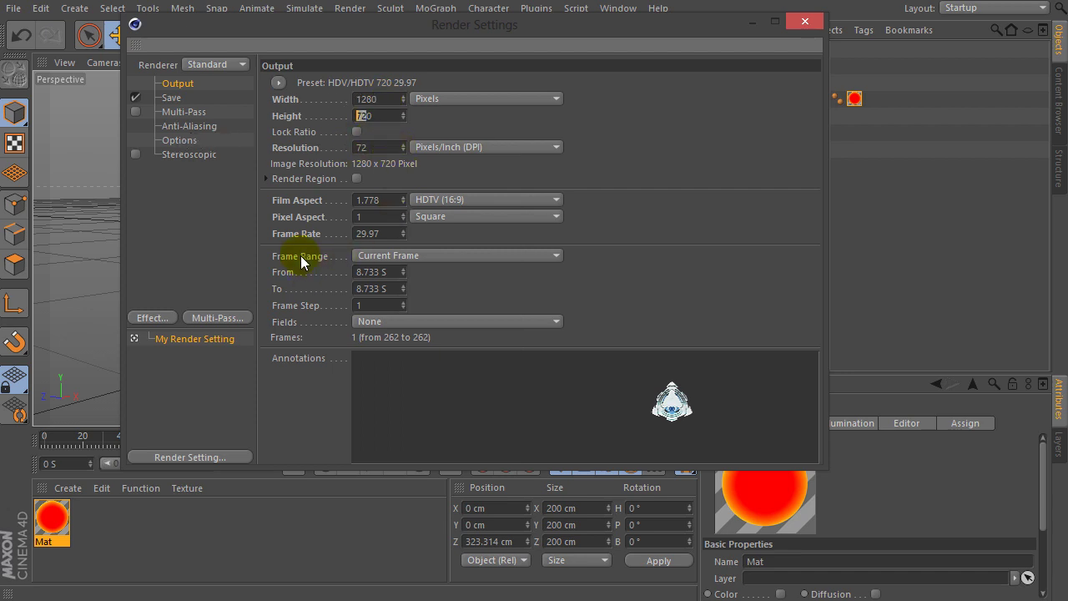
left_click(368, 258)
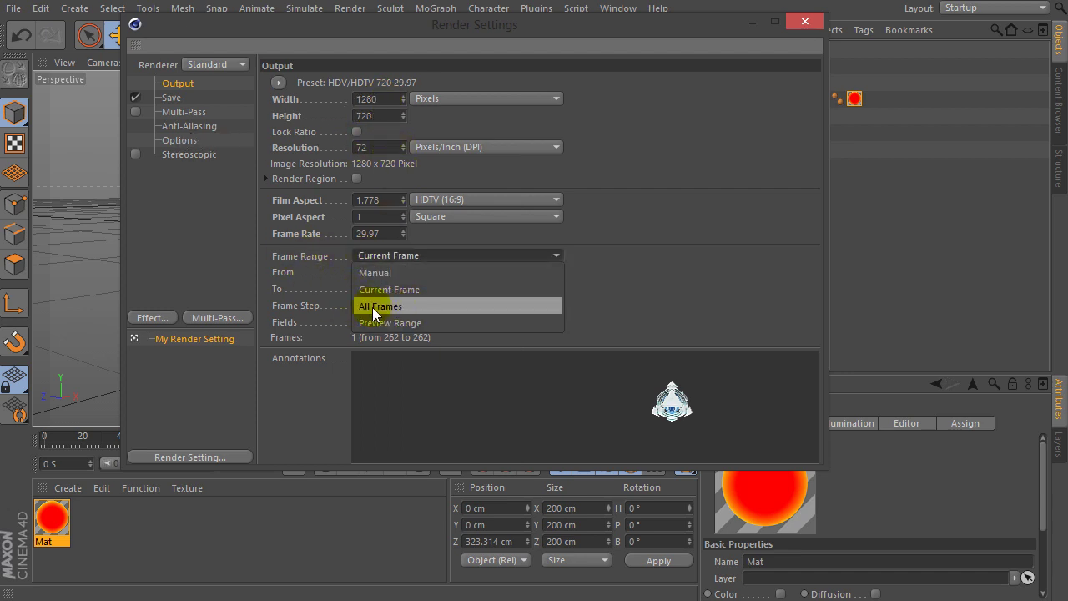
left_click(398, 306)
left_click(382, 272)
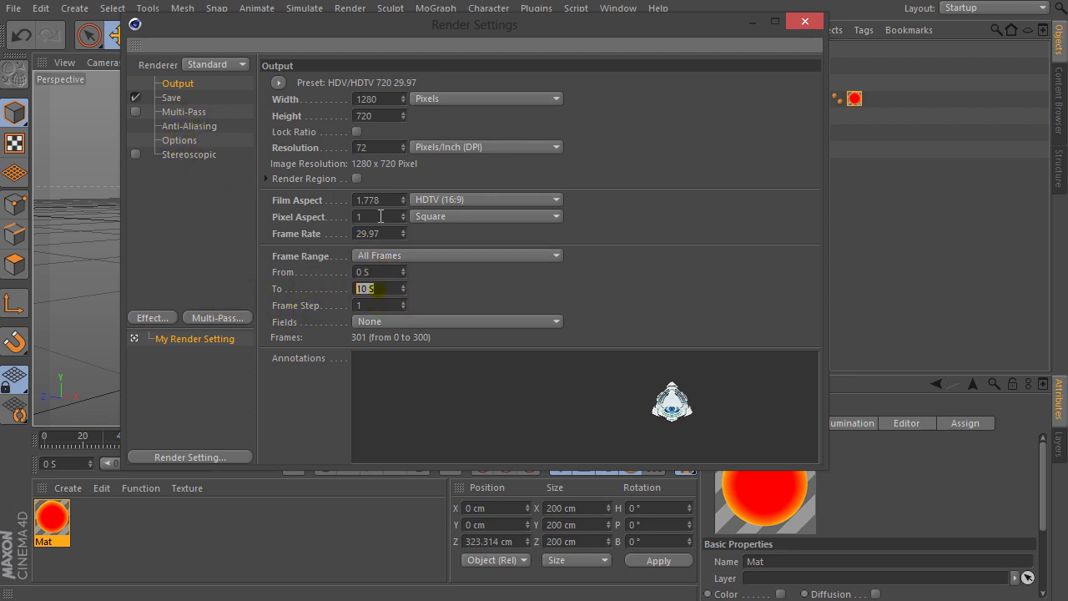
left_click(367, 100)
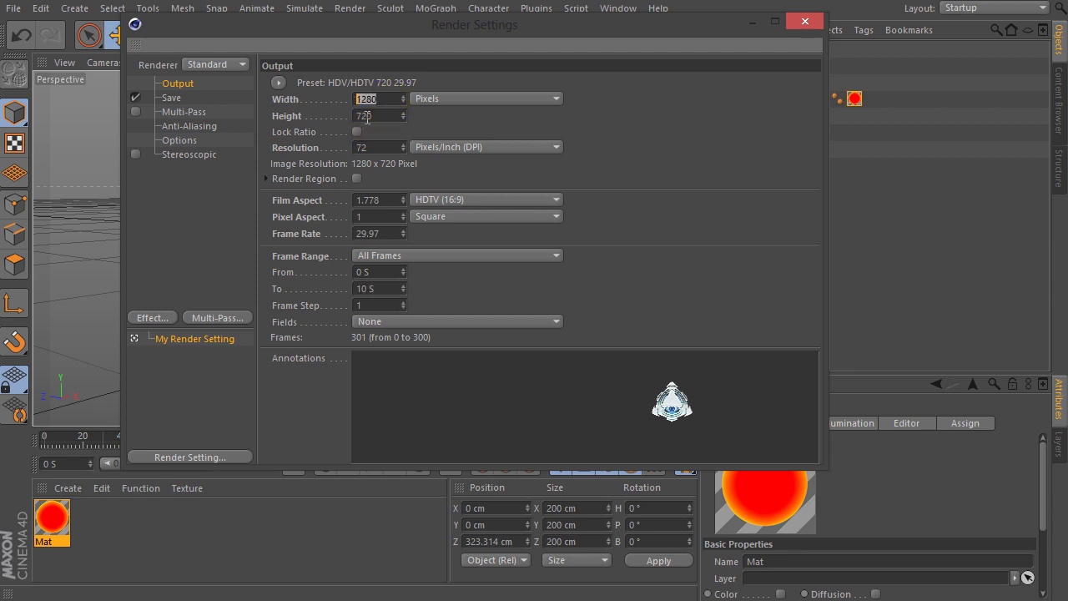
left_click(171, 99)
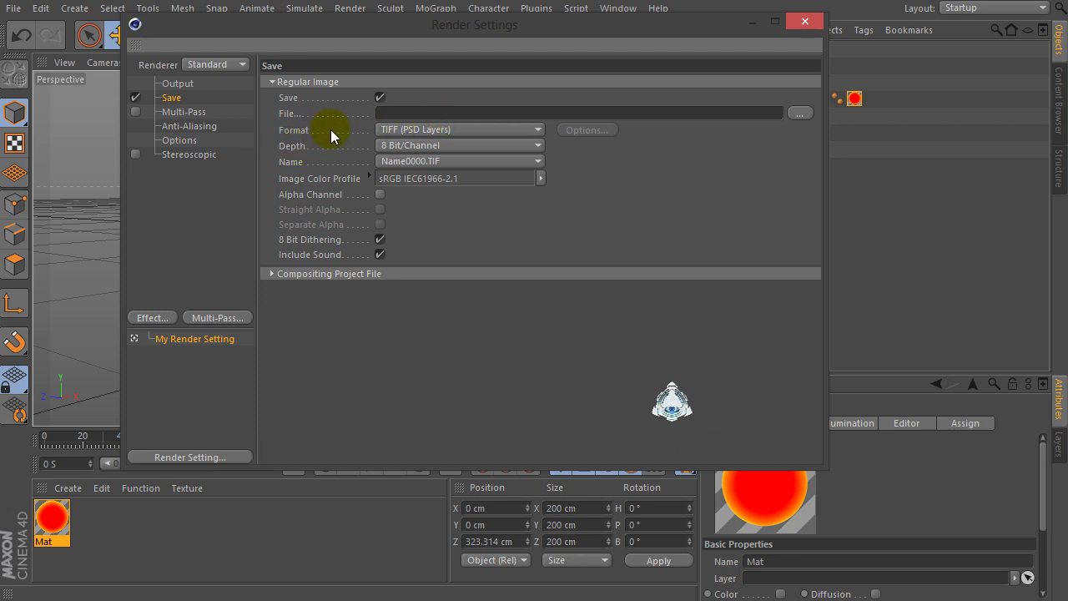
Change the save Format from TIFF (PSD Layers) to QuickTime Movie, then return to Output.
left_click(408, 132)
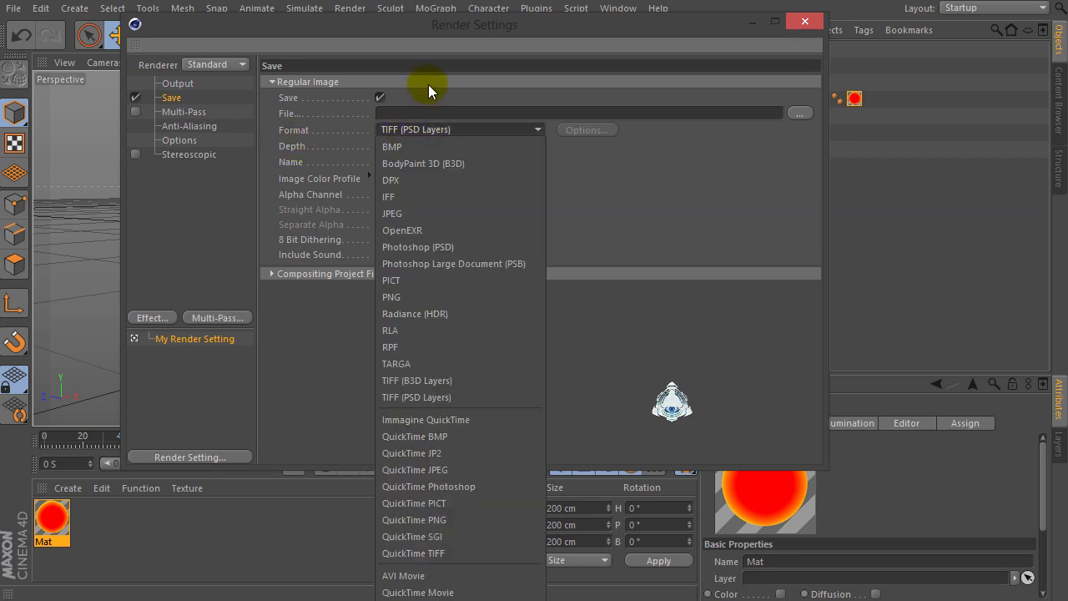
left_click(448, 32)
mouse_move(447, 32)
left_mouse_down()
mouse_move(461, 0)
mouse_move(443, 29)
left_mouse_up()
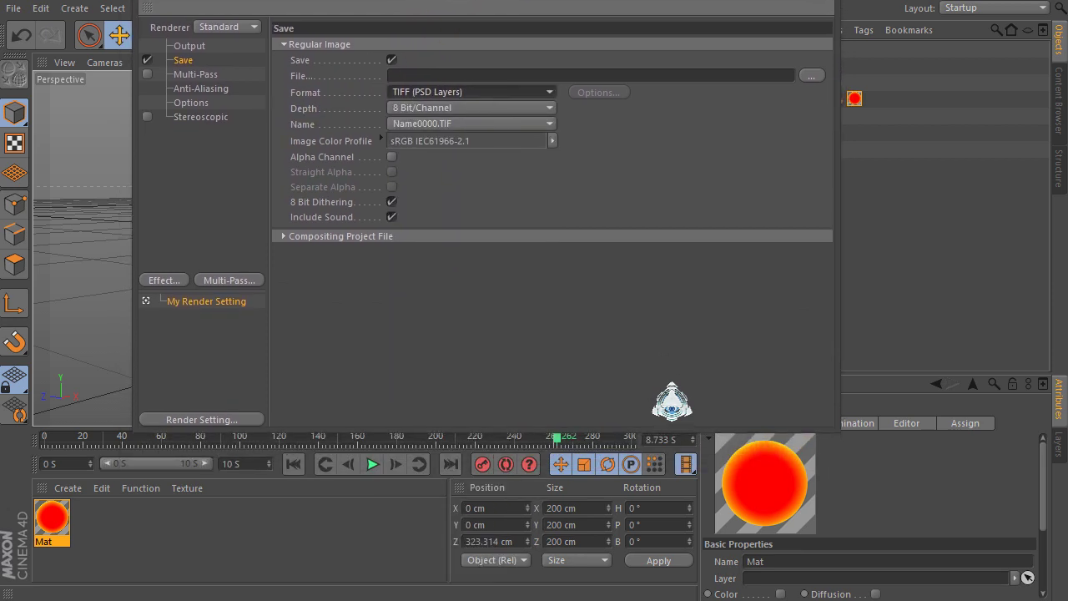
left_click(409, 94)
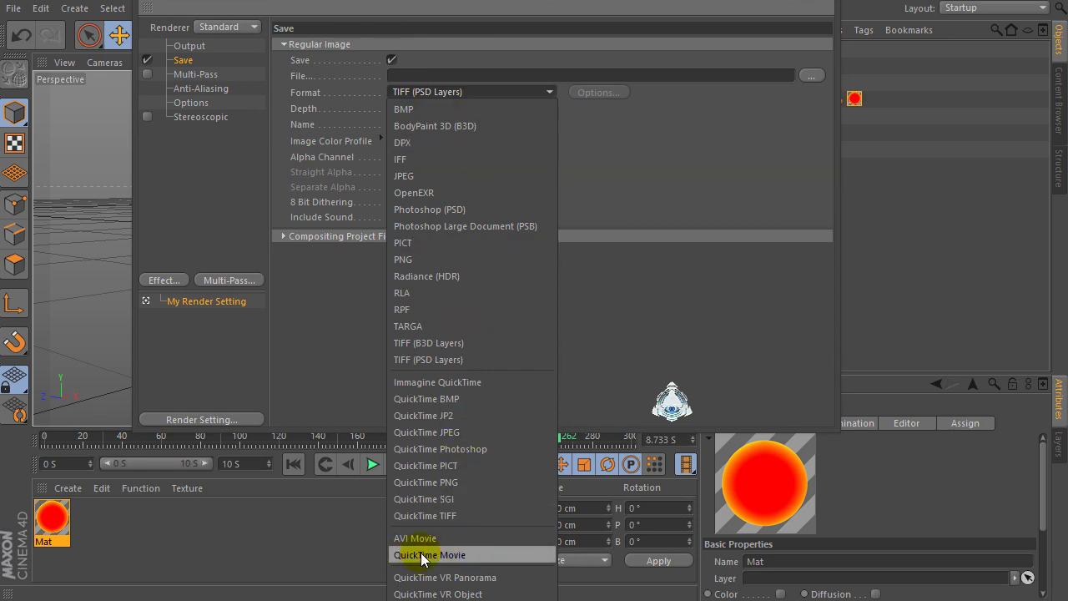
left_click(417, 555)
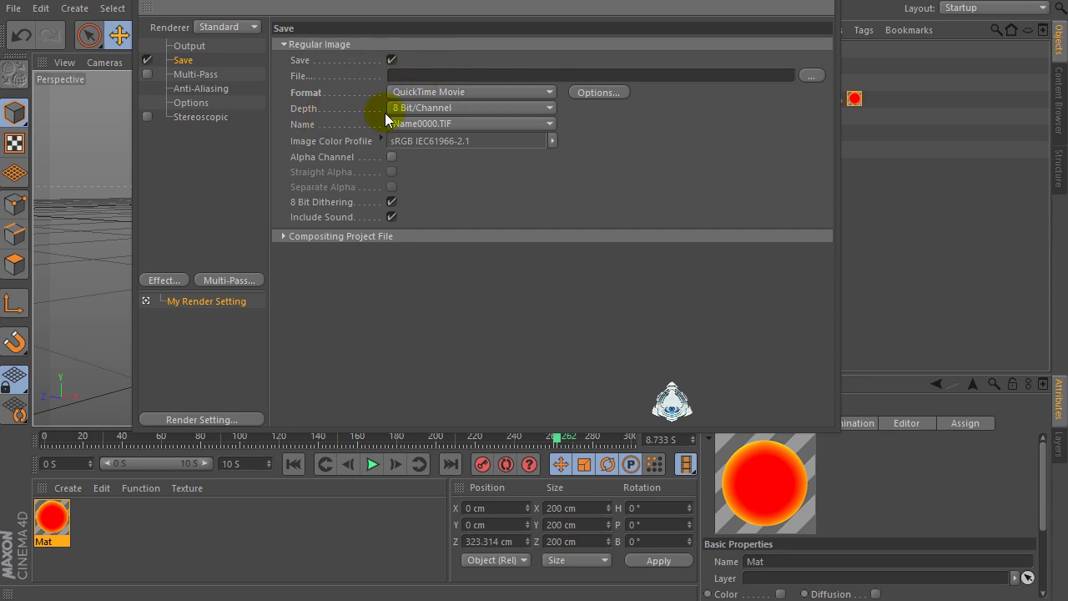
left_click(196, 48)
key("Tab")
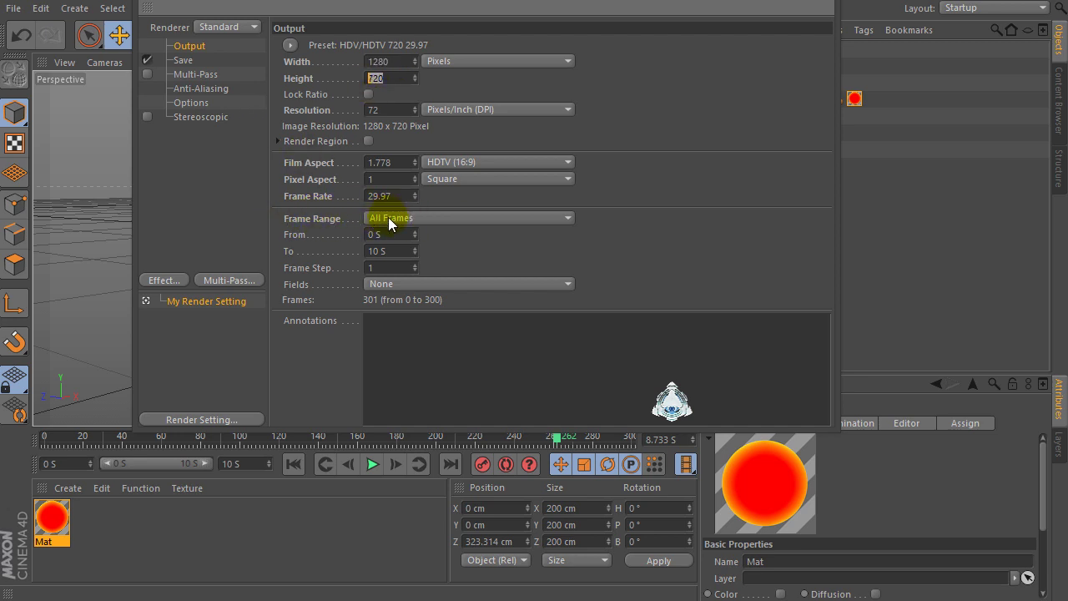
Add Ambient Occlusion and Global Illumination effects, entering a Gamma of 2.5.
left_click(172, 277)
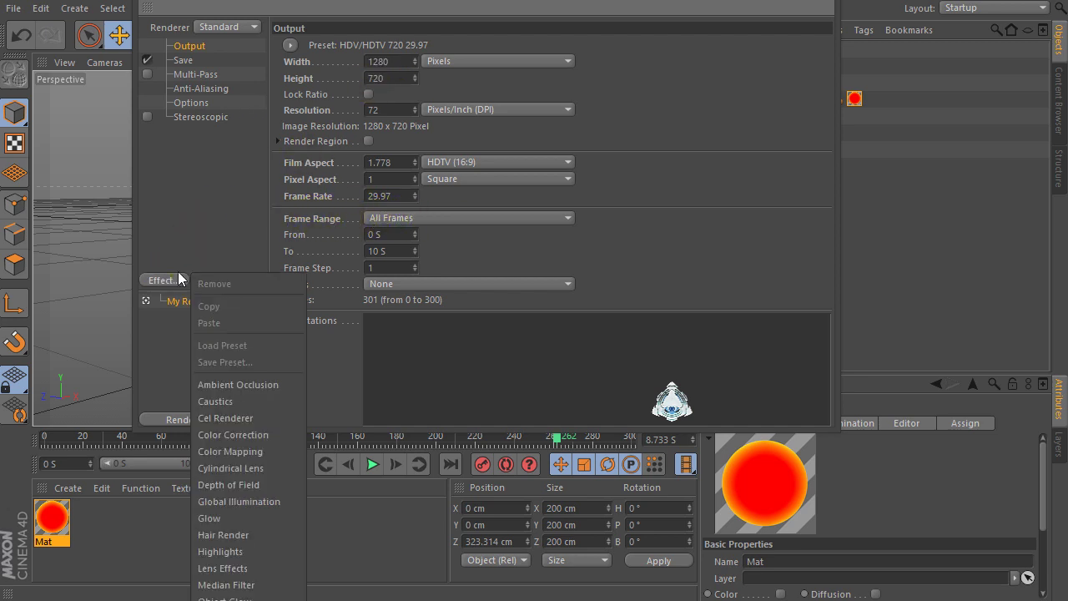
left_click(232, 385)
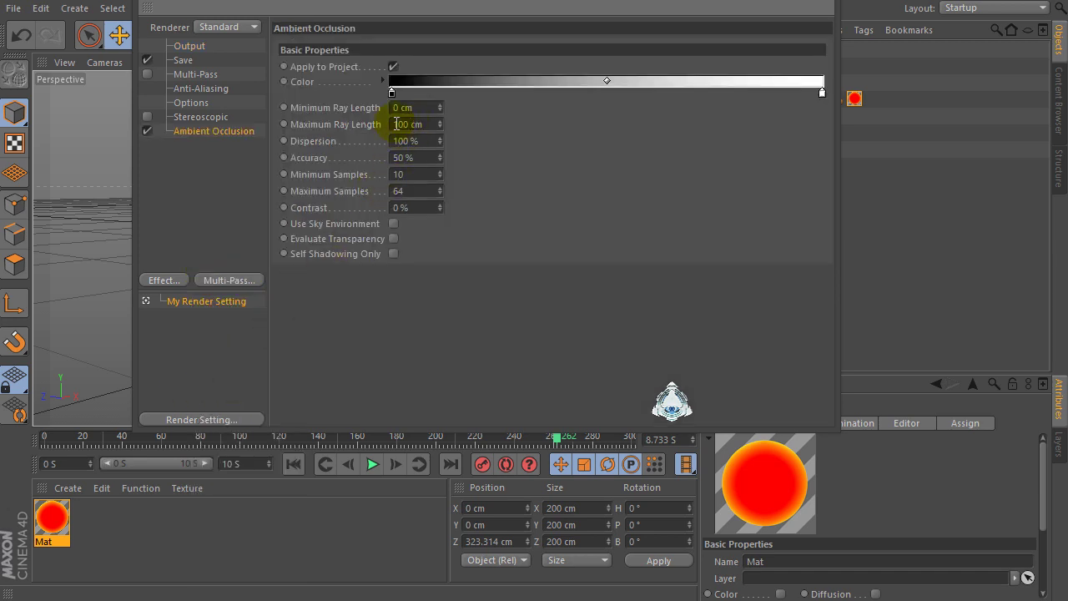
left_click(165, 281)
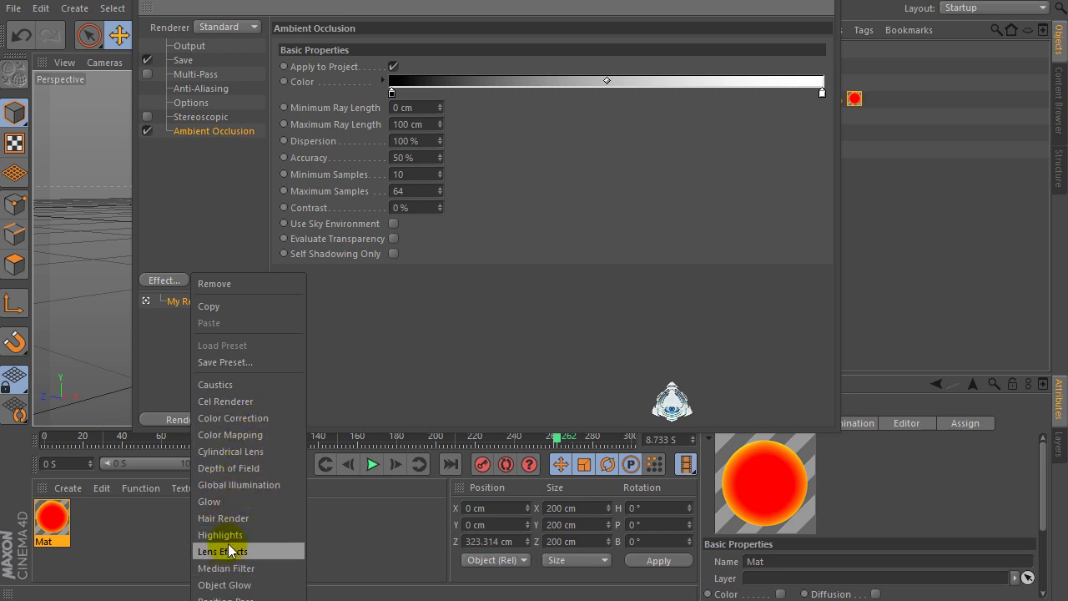
left_click(240, 488)
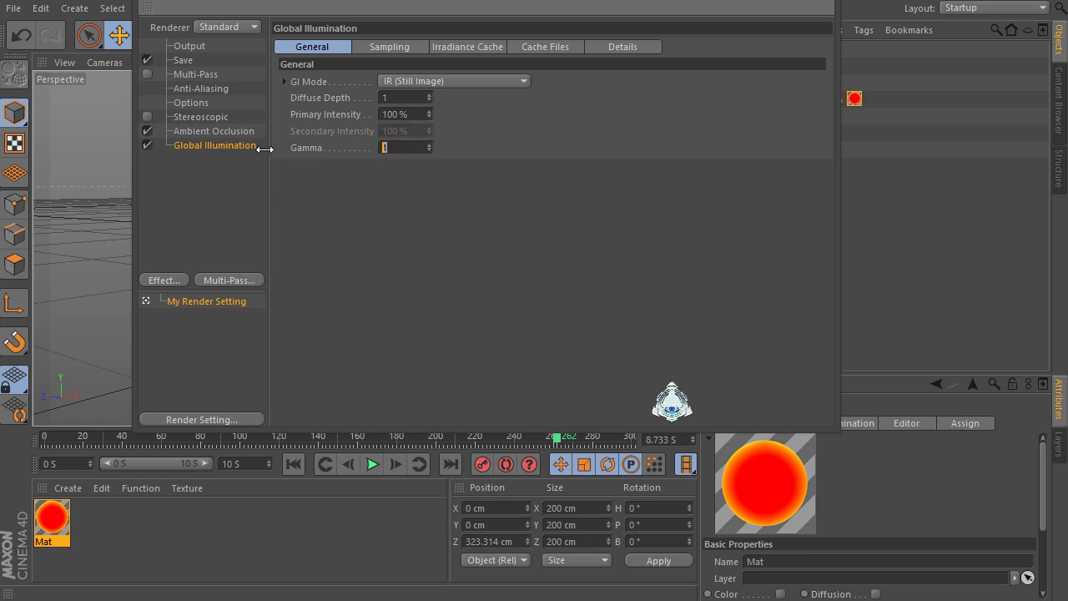
type("2.5")
Set GI samples and irradiance cache record density to Low, with Custom smoothing.
left_click(384, 46)
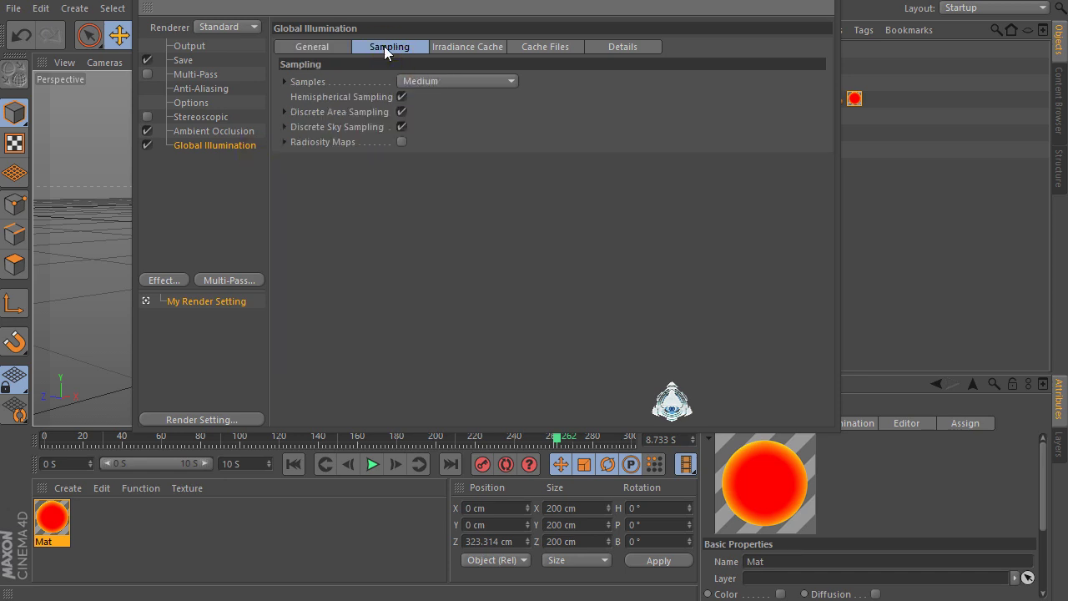
left_click(433, 81)
left_click(429, 131)
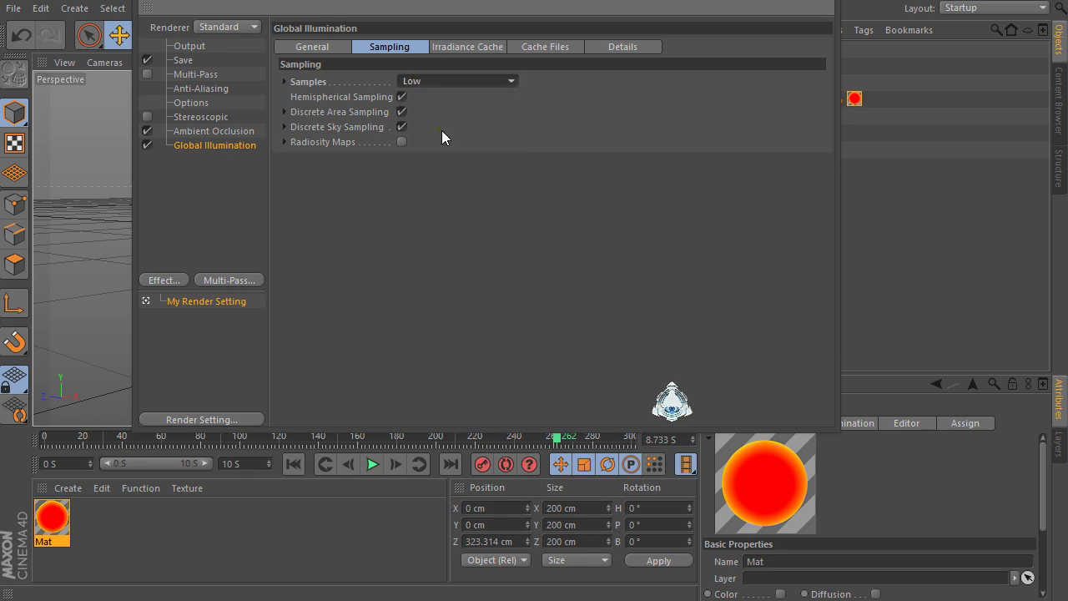
left_click(453, 45)
left_click(435, 81)
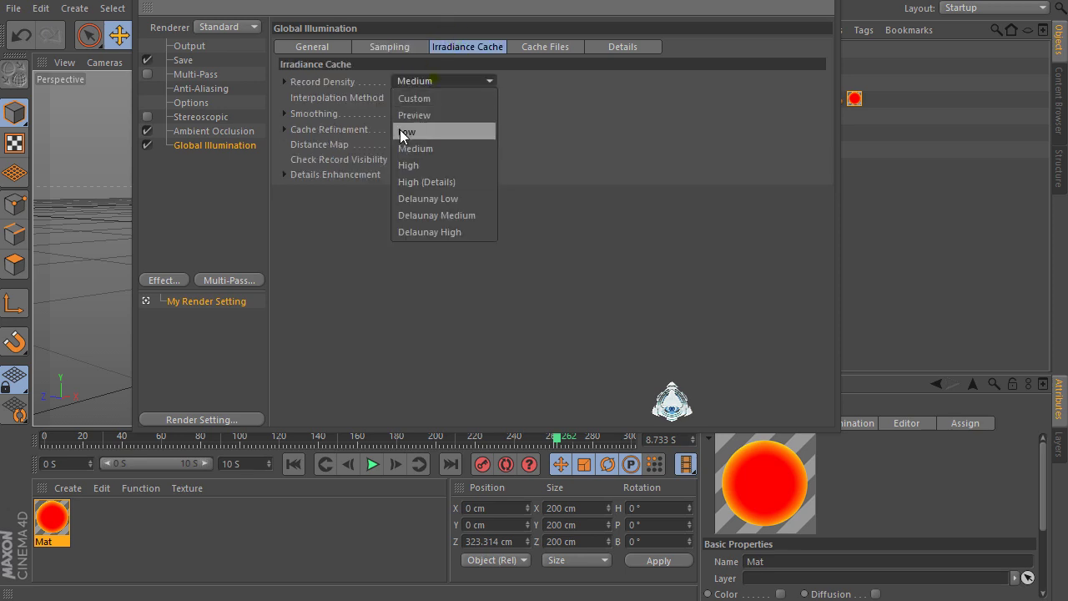
left_click(454, 131)
left_click(415, 114)
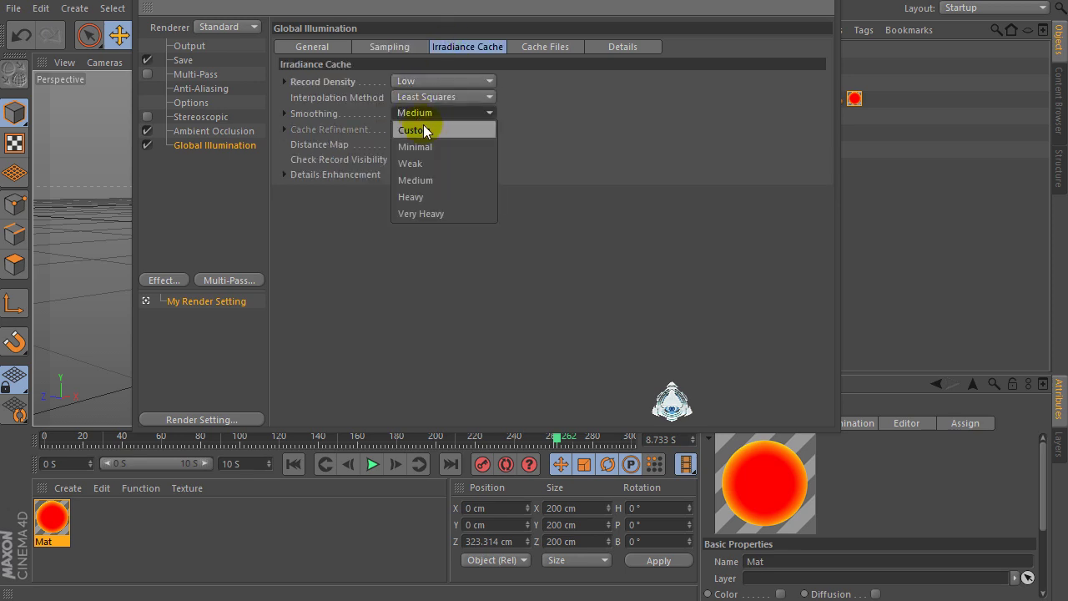
left_click(423, 125)
left_click(544, 46)
left_click(449, 47)
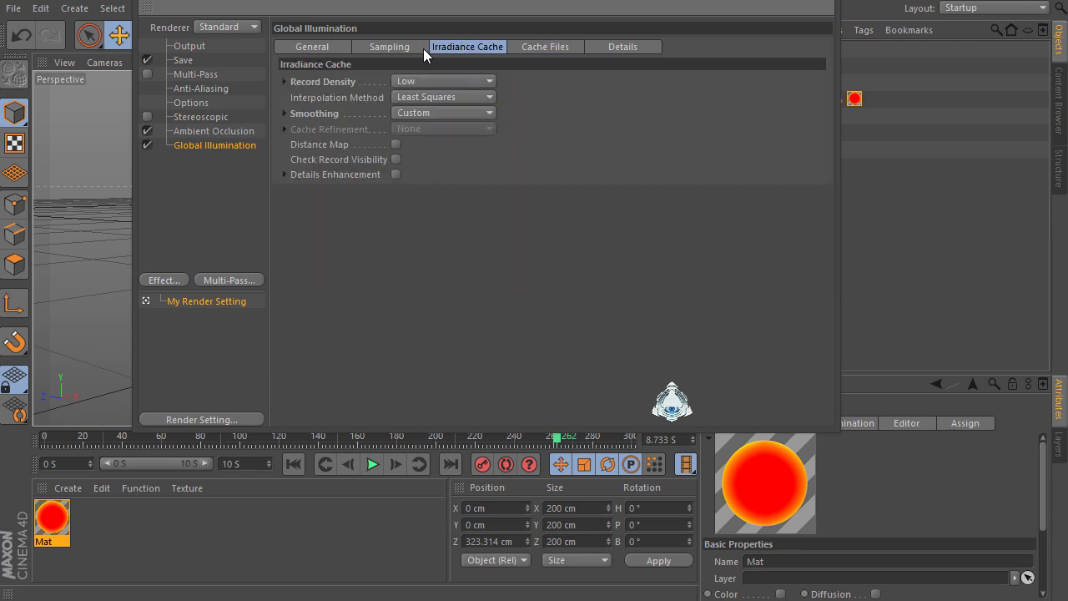
left_click(417, 48)
Set Diffuse Depth to 2, commit Gamma 2.5, and close Render Settings.
left_click(312, 53)
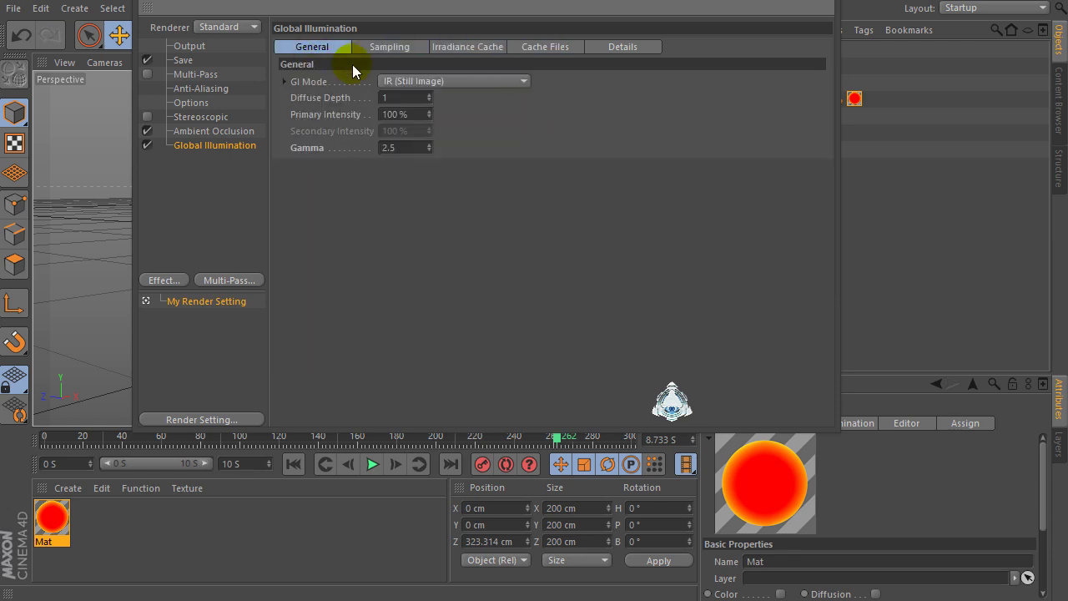
left_click(430, 95)
left_click(386, 98)
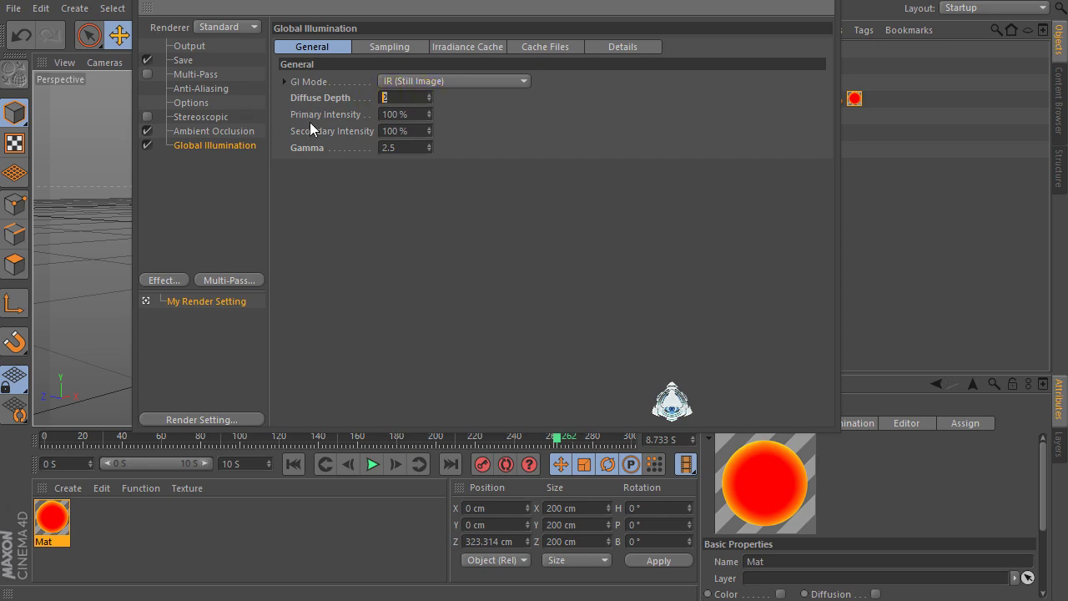
key("Return")
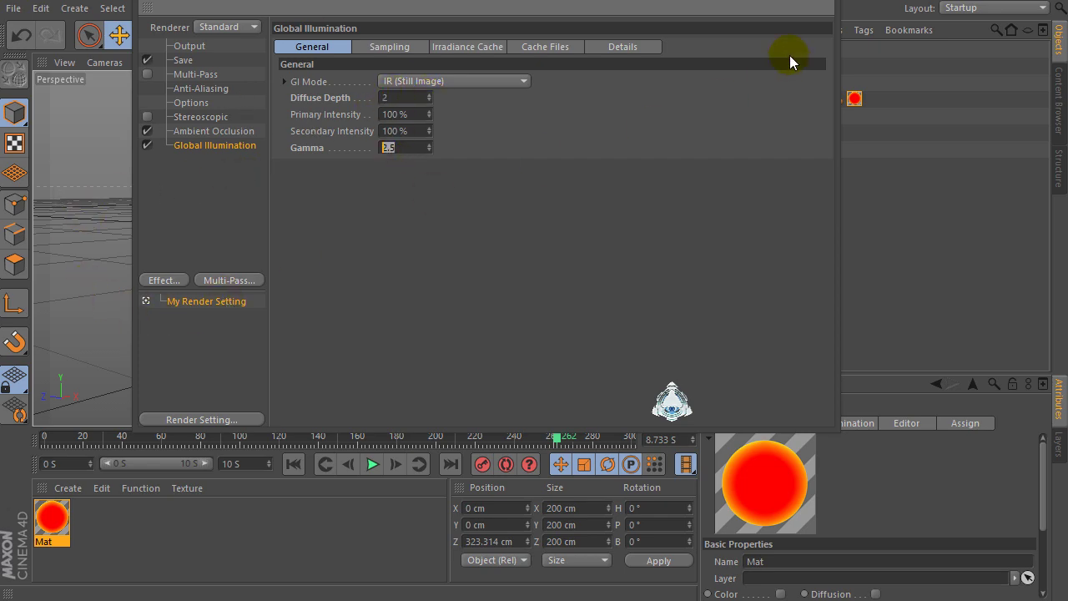
left_click(775, 16)
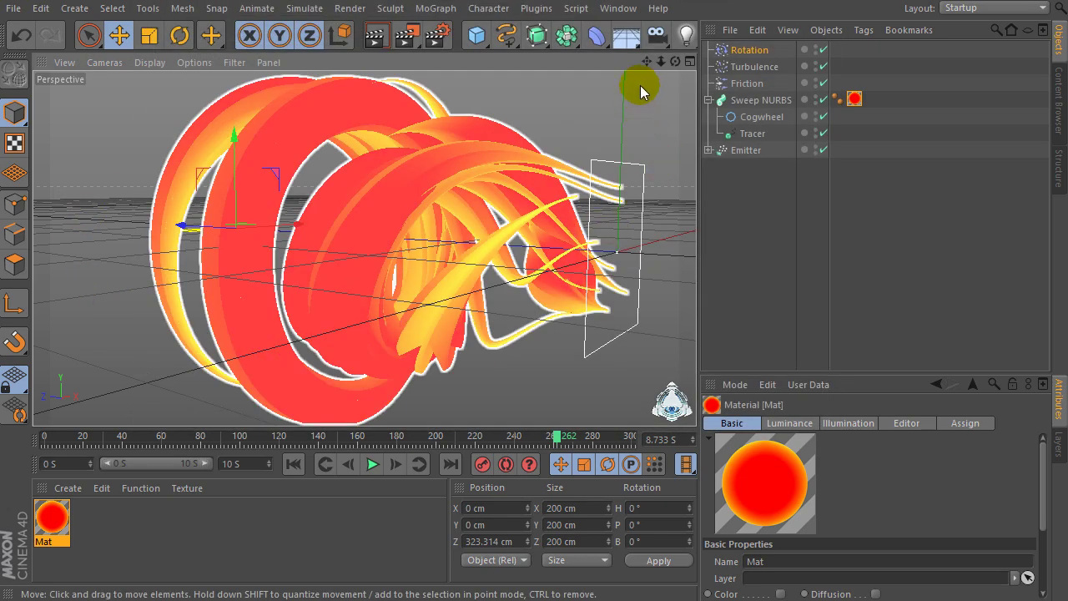
Orbit to a frontal view of the swirl and add a Background object from the Floor palette.
left_click_drag(666, 64, 657, 82)
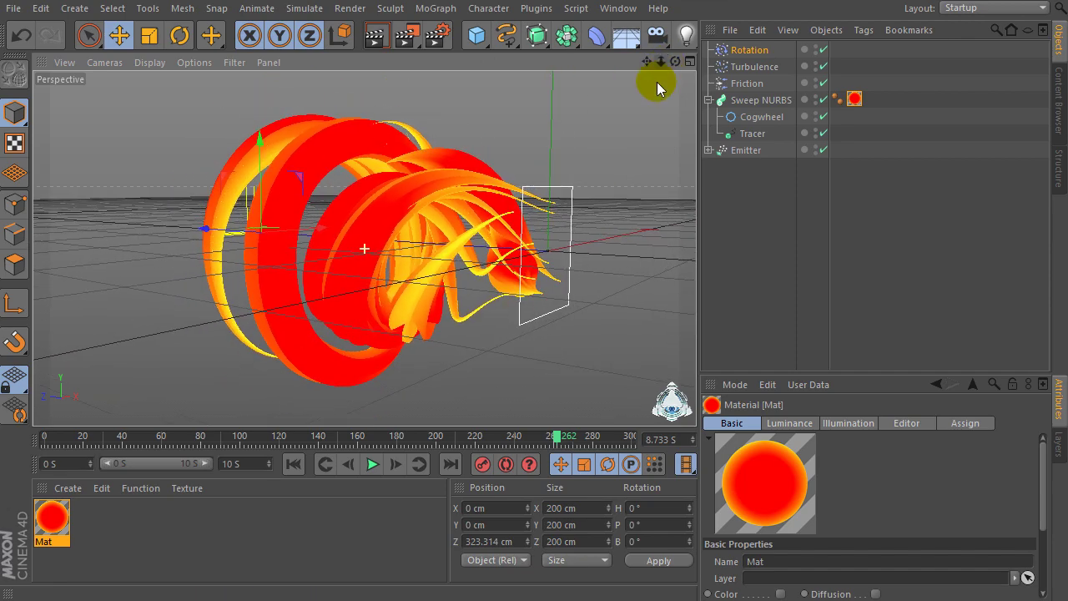
mouse_move(675, 61)
left_mouse_down()
mouse_move(634, 65)
mouse_move(576, 156)
left_mouse_up()
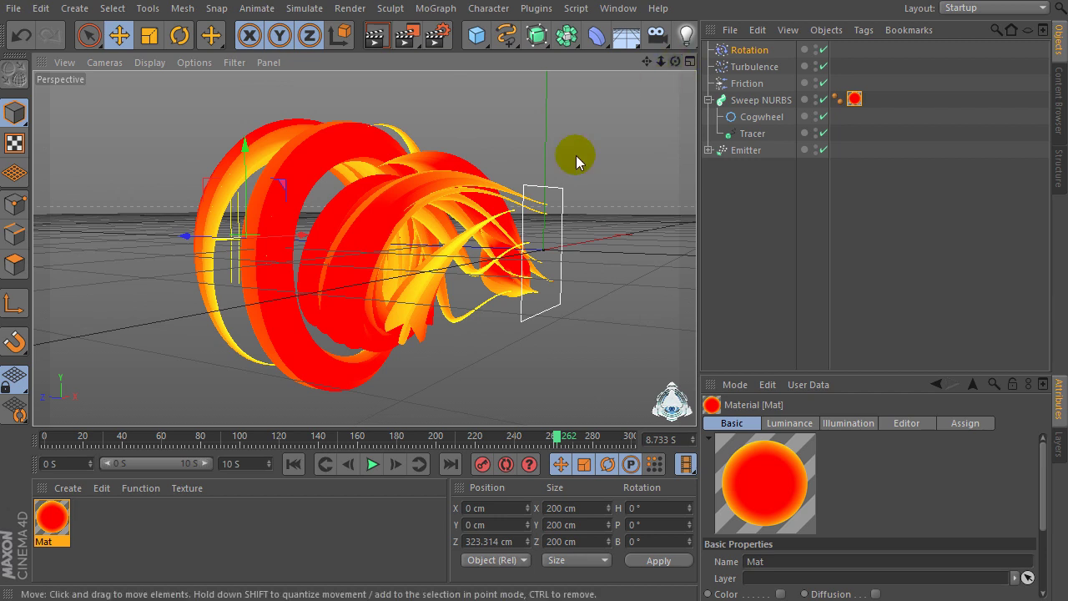
left_click(628, 42)
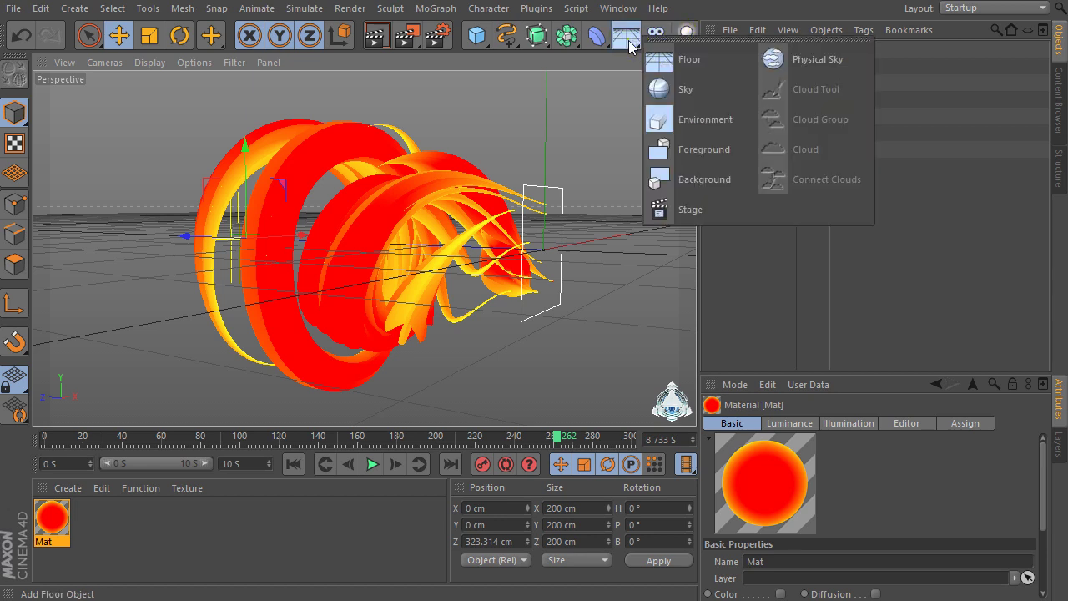
left_click(691, 180)
Clear the selection and shrink the viewport slightly.
left_click(131, 529)
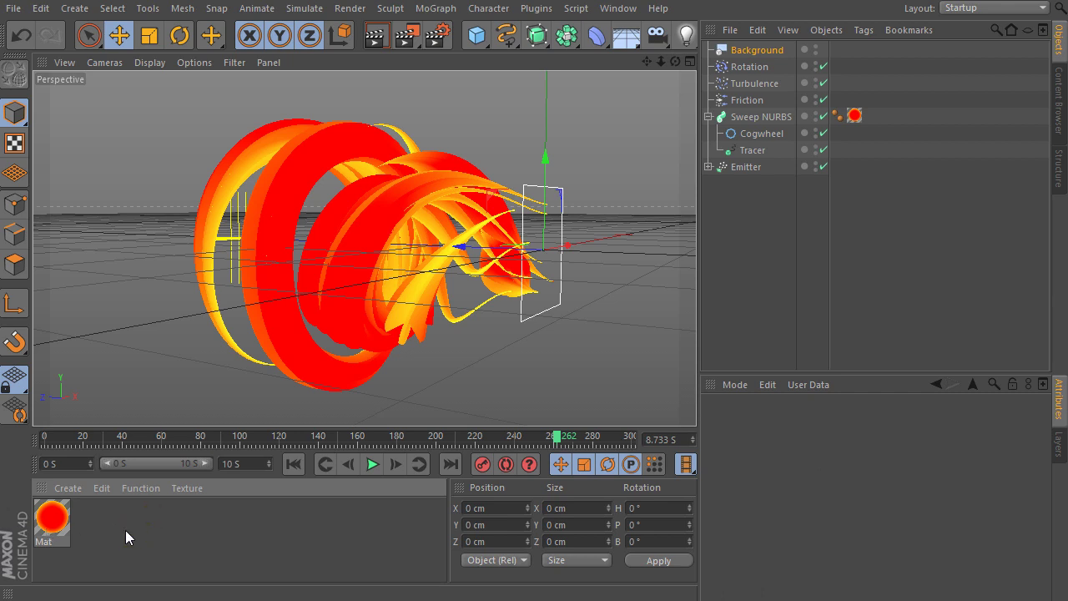
left_click(272, 464)
left_click_drag(272, 449, 272, 436)
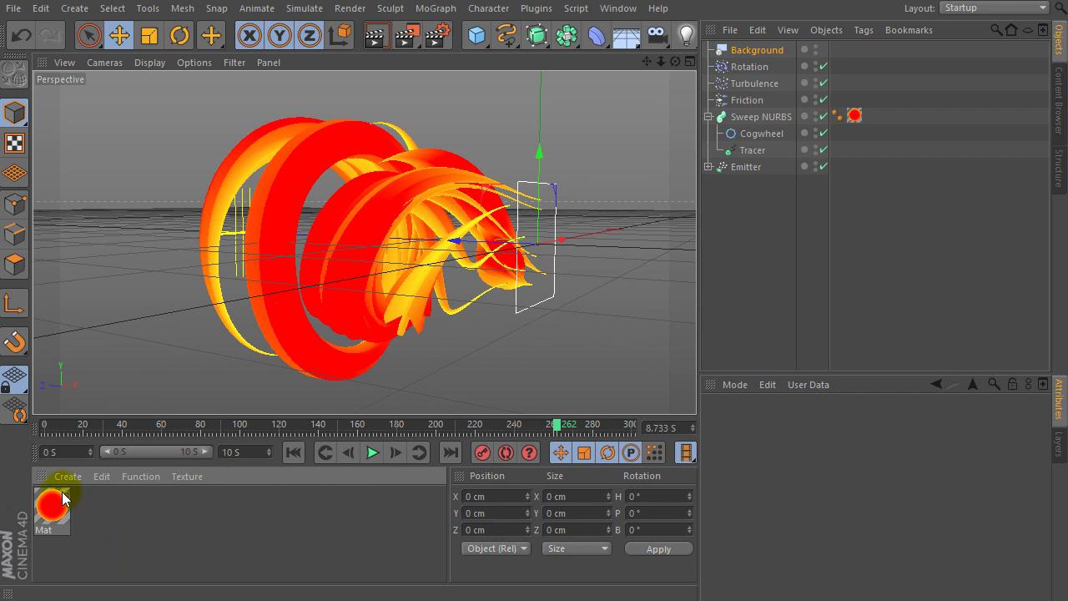
Create a new material, Mat.1, and give its Color channel a Gradient texture.
double_click(94, 516)
double_click(47, 510)
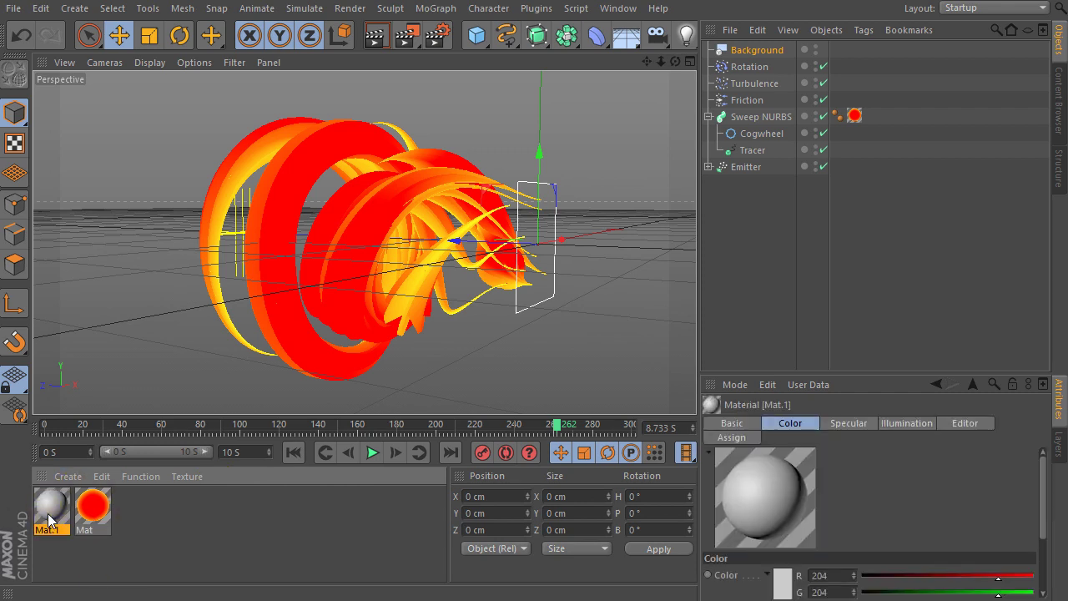
left_click_drag(228, 32, 423, 18)
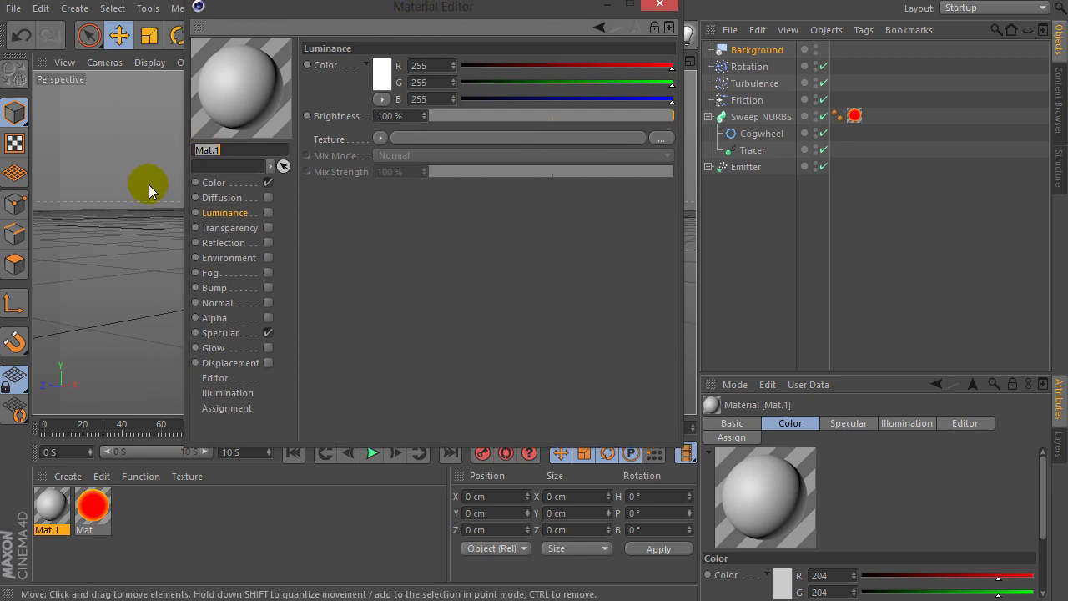
left_click(219, 183)
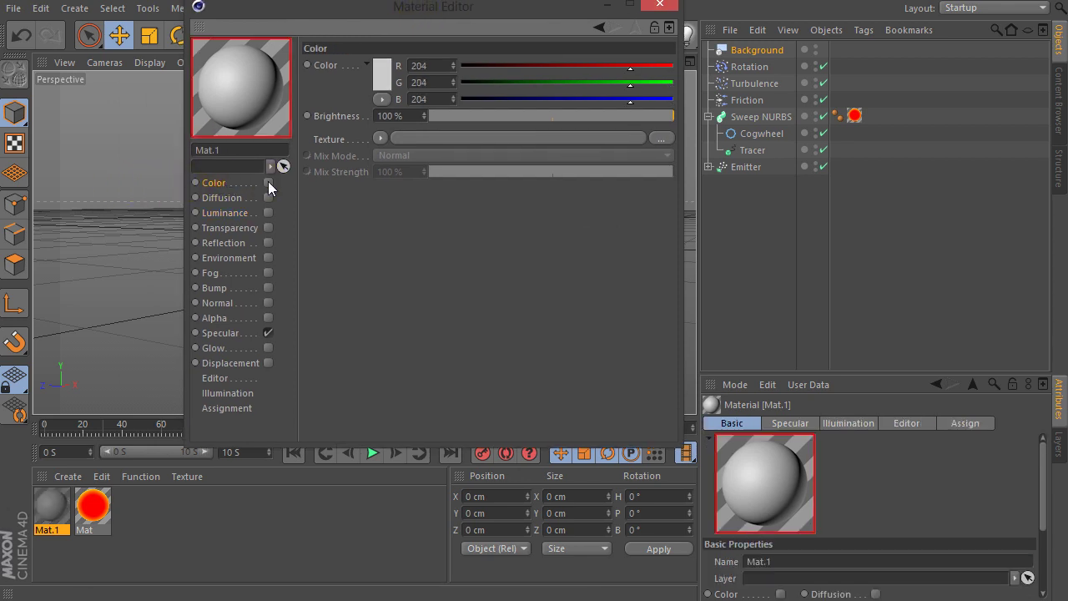
left_click(380, 139)
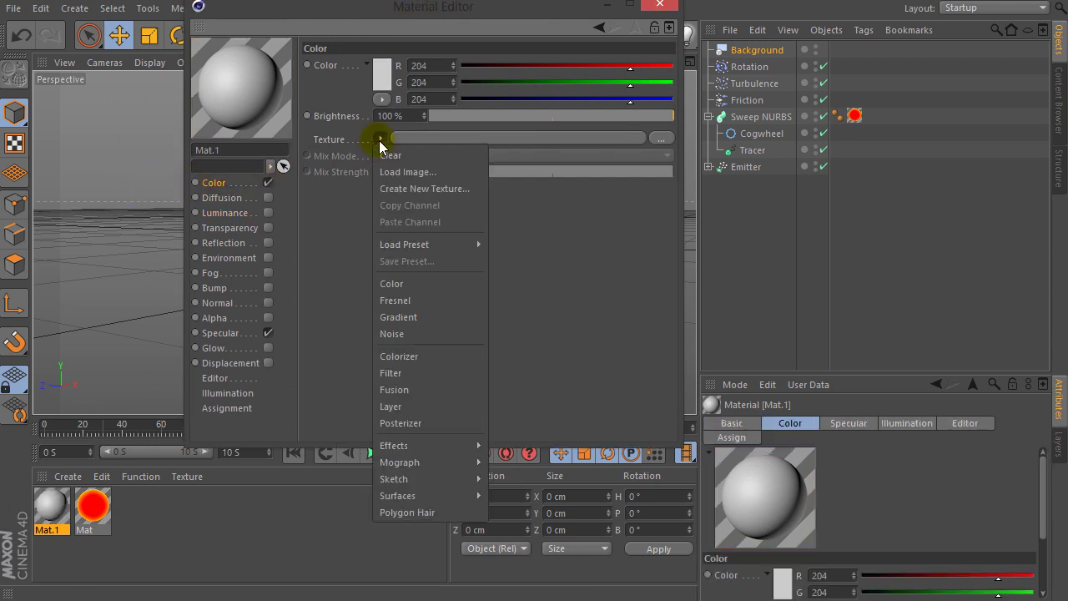
left_click(413, 317)
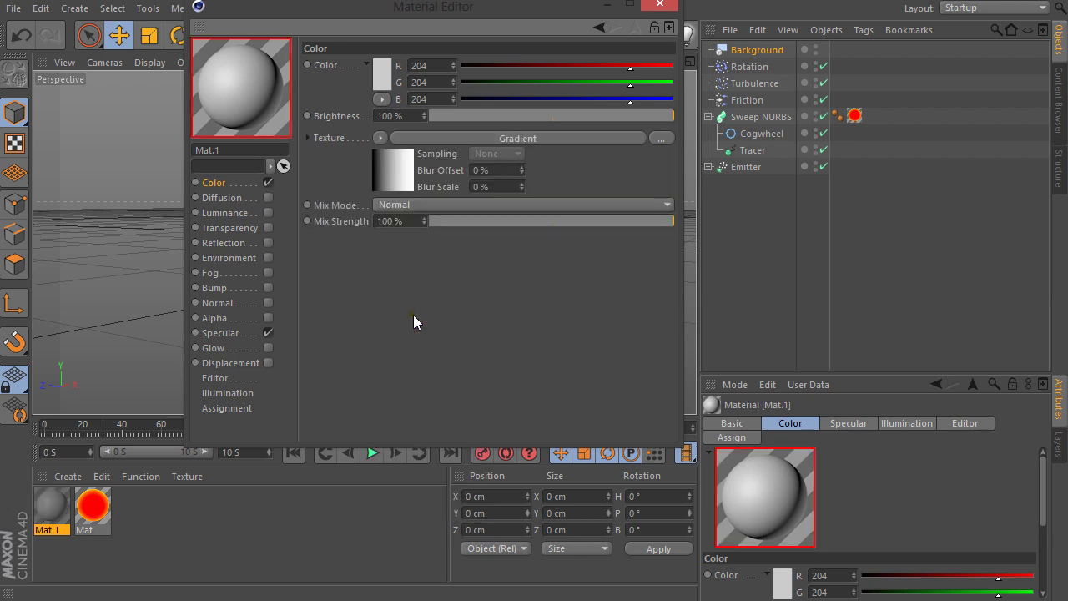
Make the gradient 2D - Circular and invert it to run white to black.
left_click(388, 166)
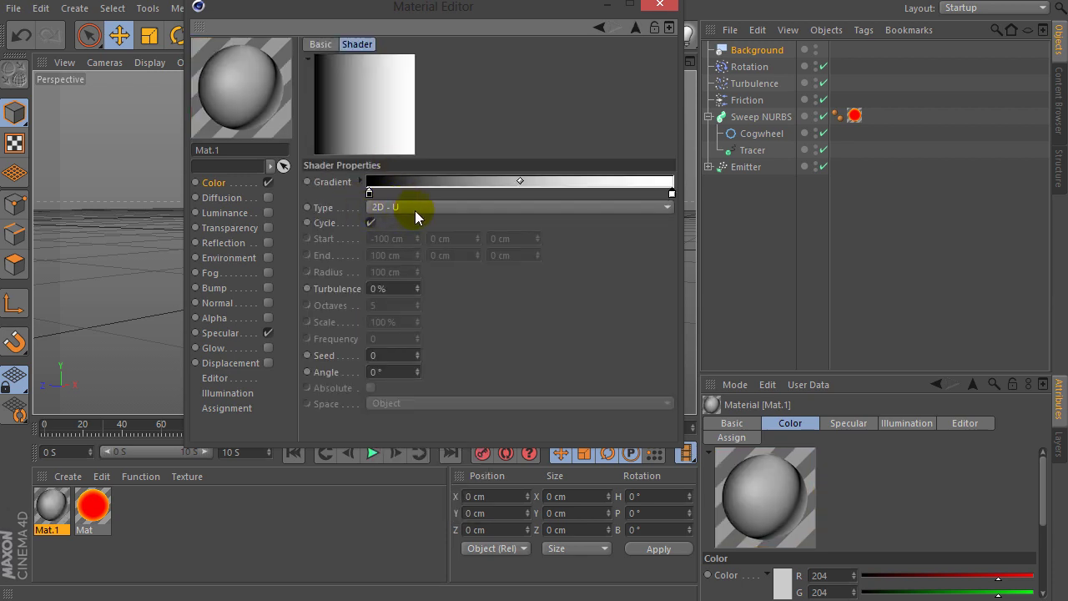
left_click(415, 211)
left_click(423, 291)
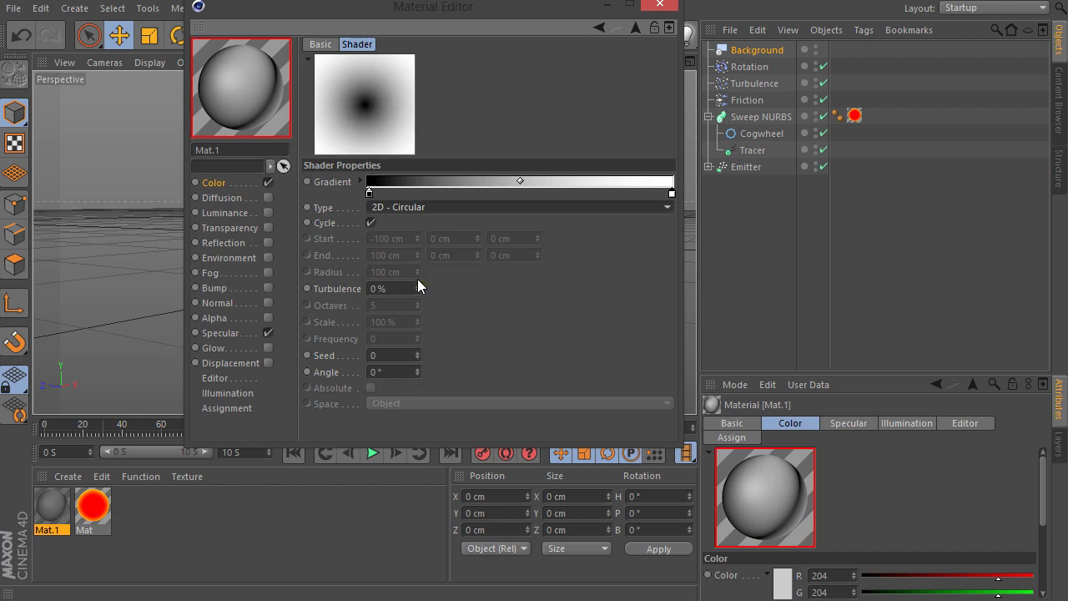
right_click(371, 188)
left_click(413, 203)
Set the gradient's outer knot to a dark blue-grey.
double_click(671, 194)
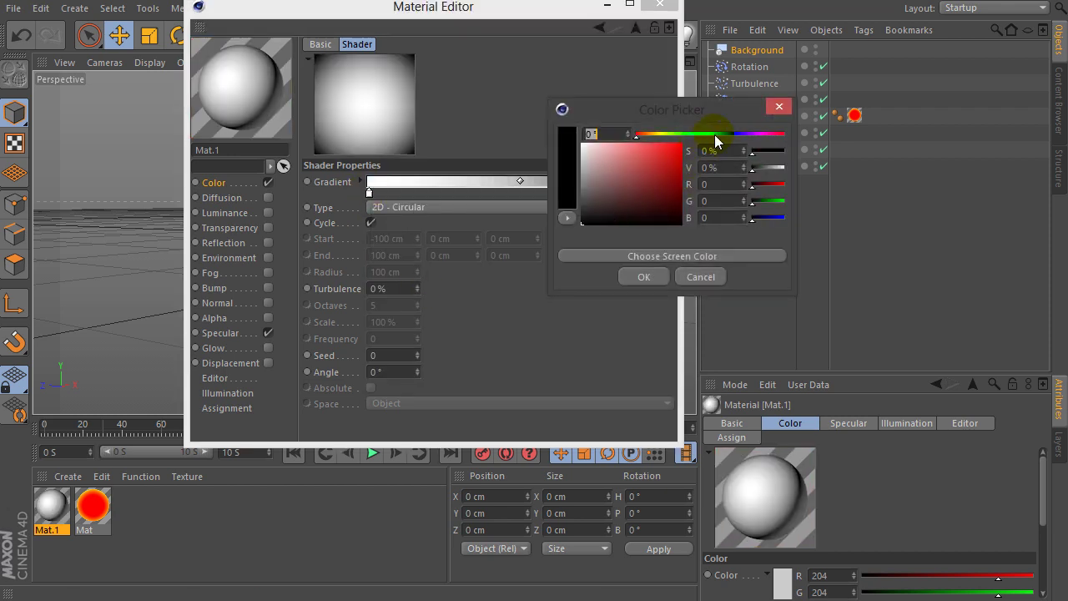
left_click(715, 134)
left_click_drag(604, 195, 597, 191)
left_click(721, 136)
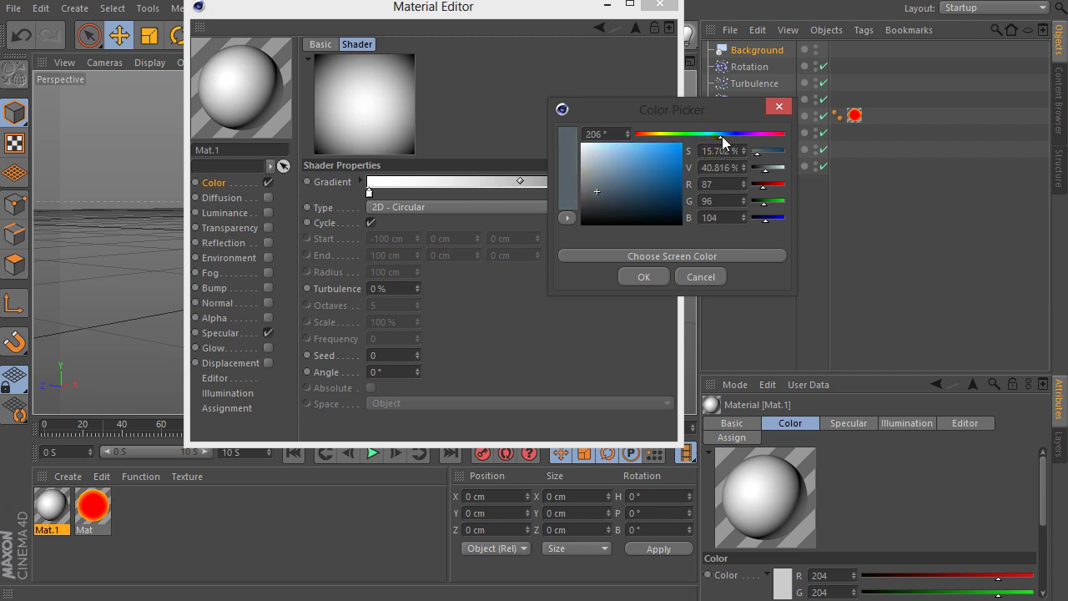
left_click(647, 276)
Close the material editor and apply Mat.1 to the Background object.
left_click(660, 9)
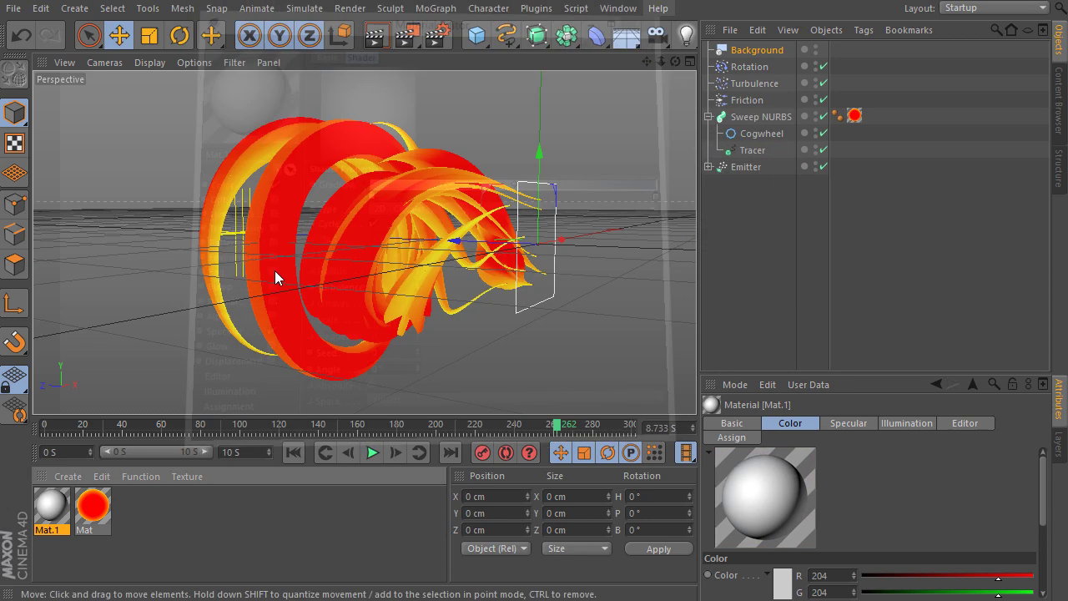
mouse_move(50, 505)
left_mouse_down()
mouse_move(901, 33)
mouse_move(759, 50)
left_mouse_up()
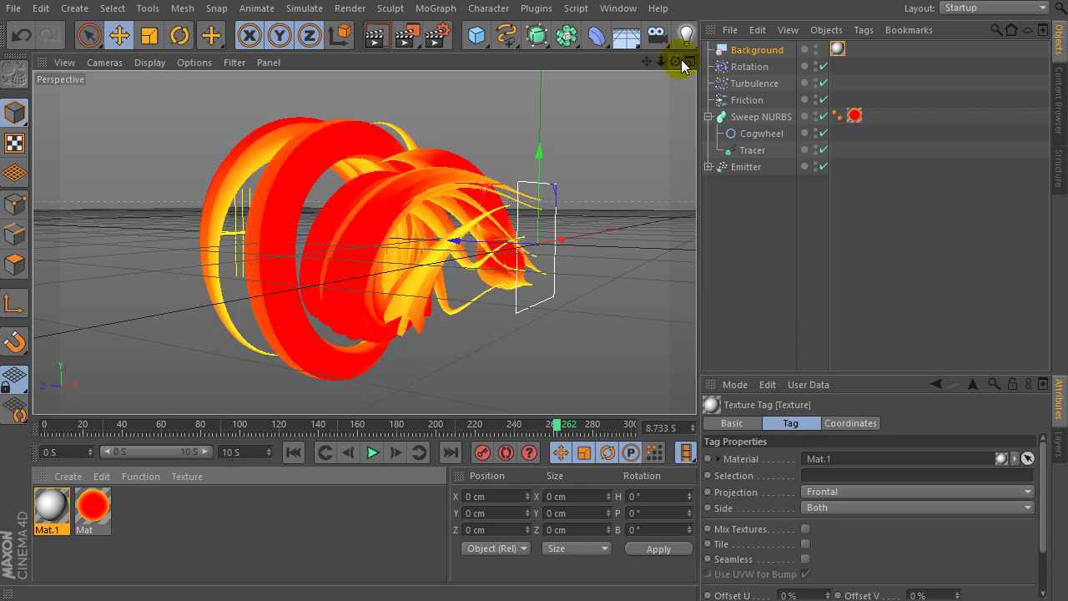
left_click(554, 424)
left_click(293, 451)
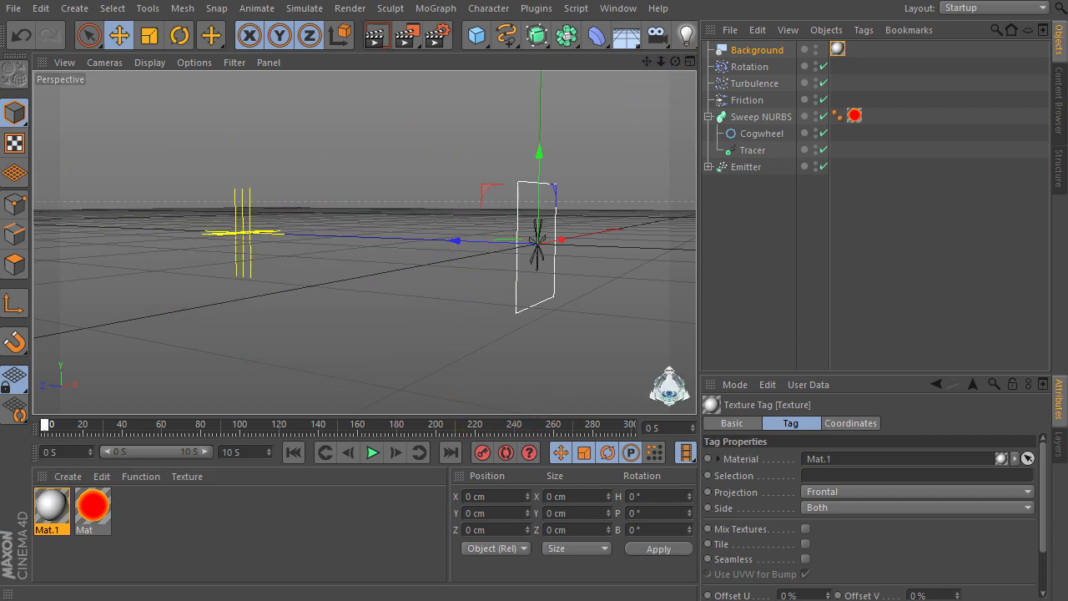
left_click(373, 452)
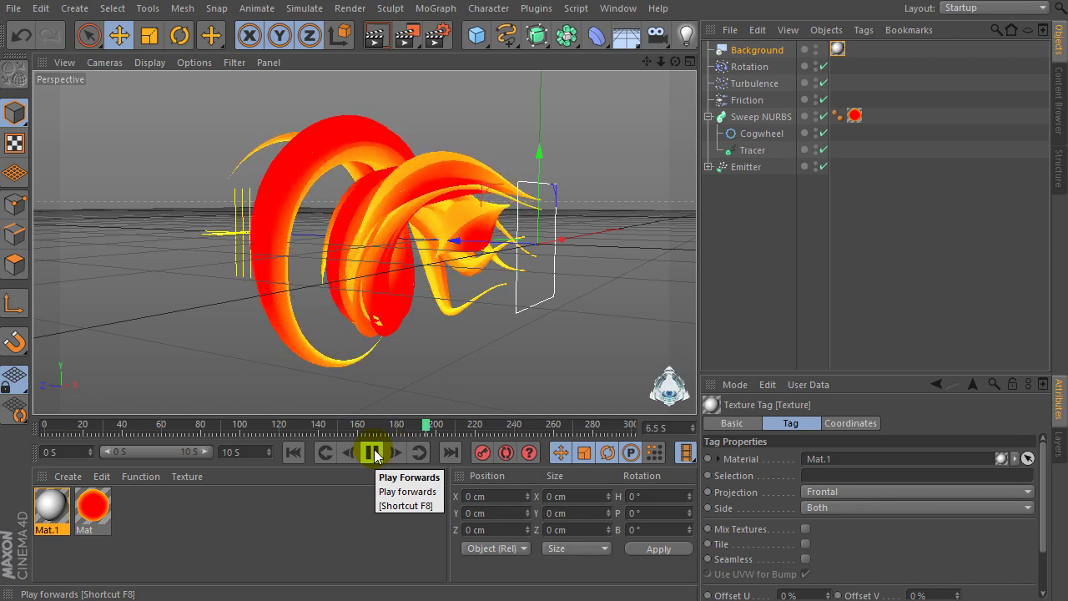
left_click(373, 452)
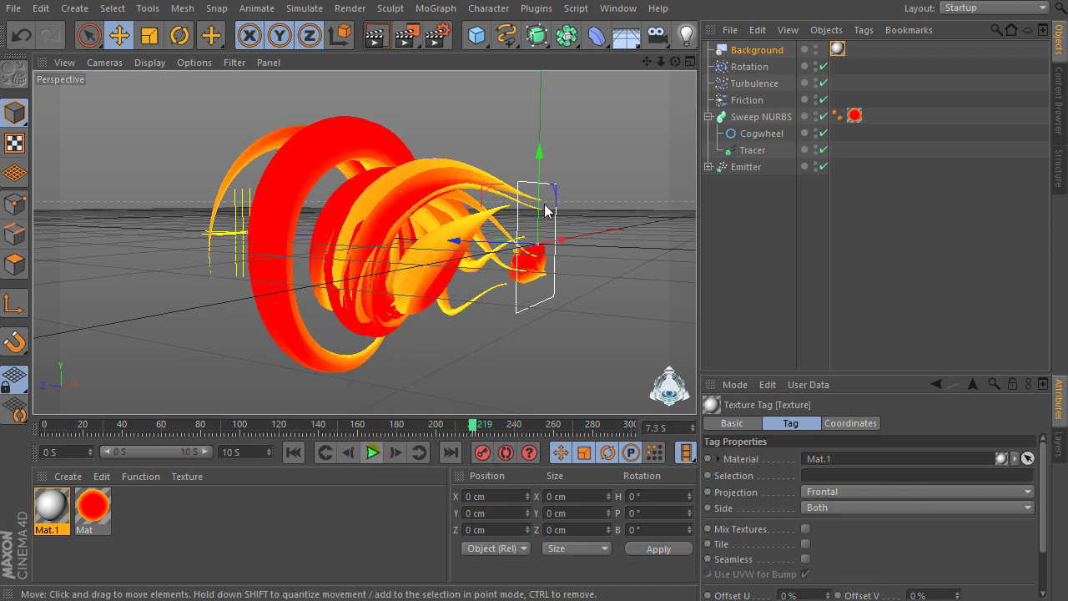
left_click_drag(676, 62, 363, 241)
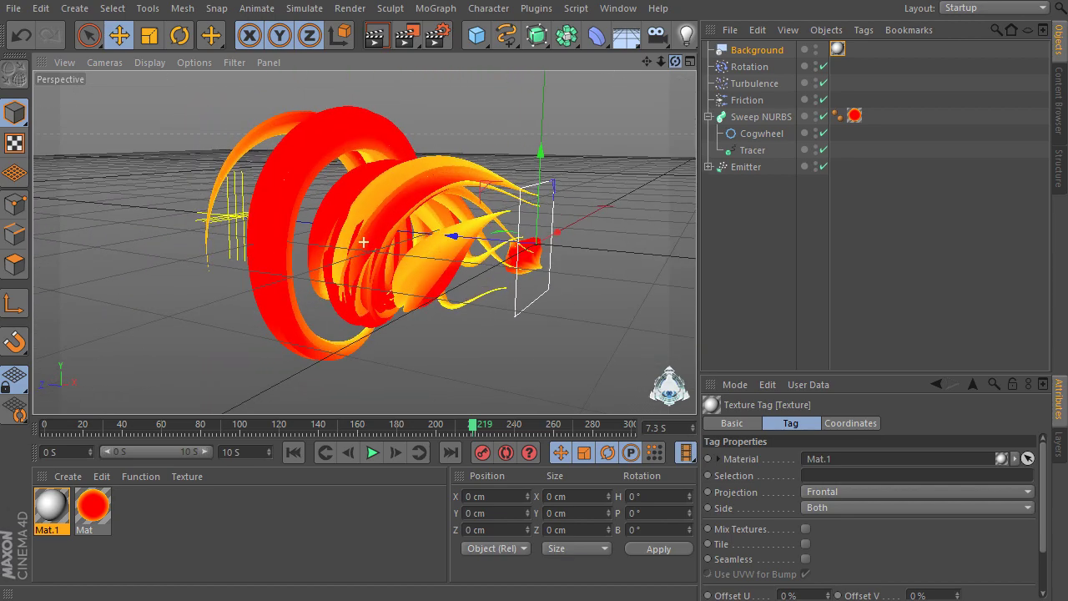
left_click_drag(364, 241, 364, 241)
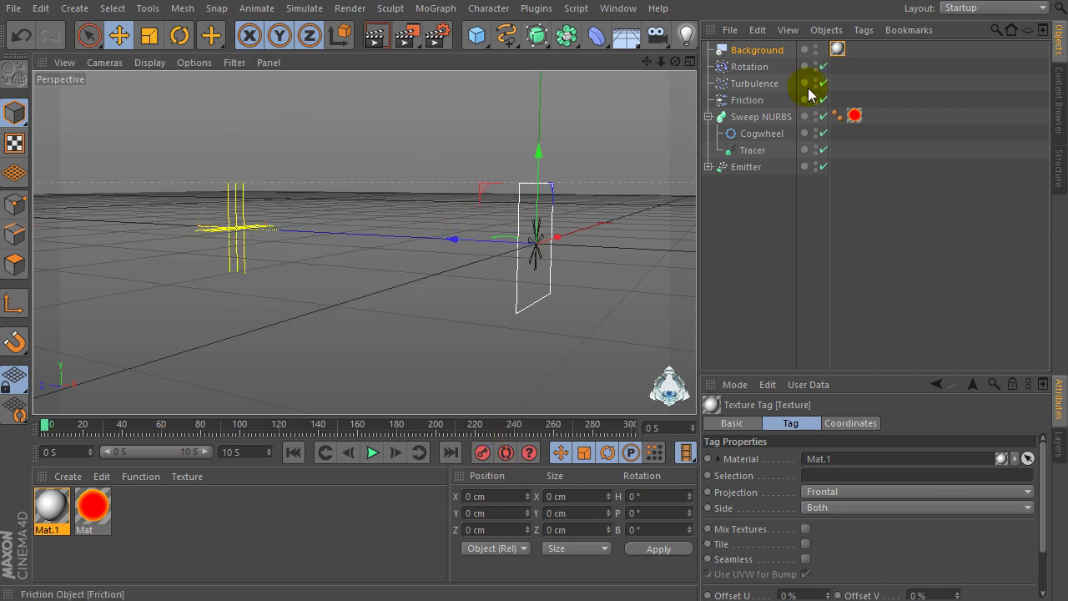
Nudge Friction along Z, then push the Turbulence field along Z to 380.424 cm.
left_click(742, 100)
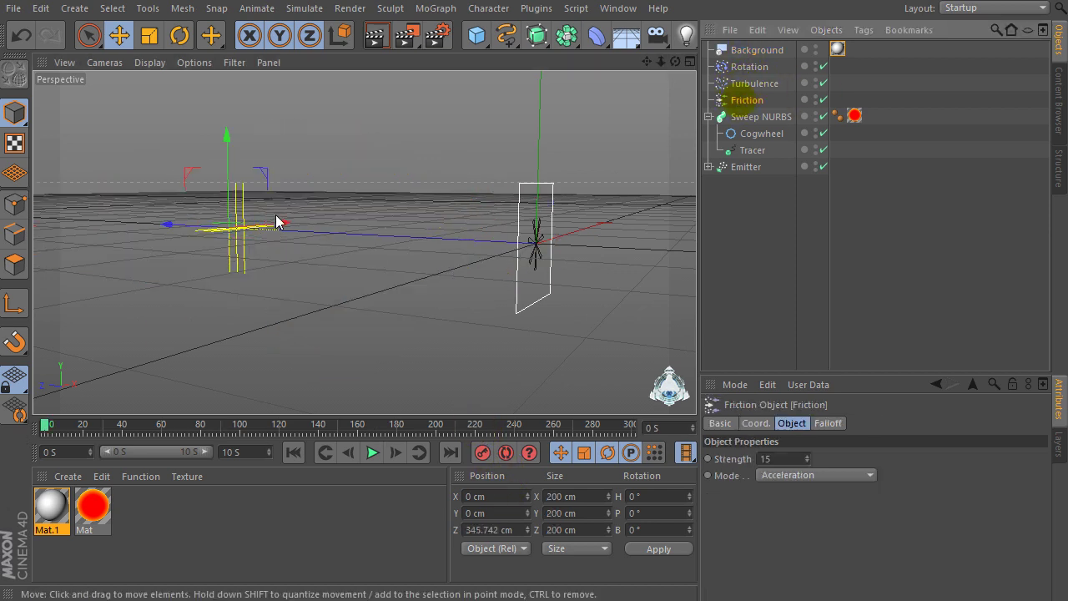
left_click_drag(171, 224, 139, 226)
left_click(749, 67)
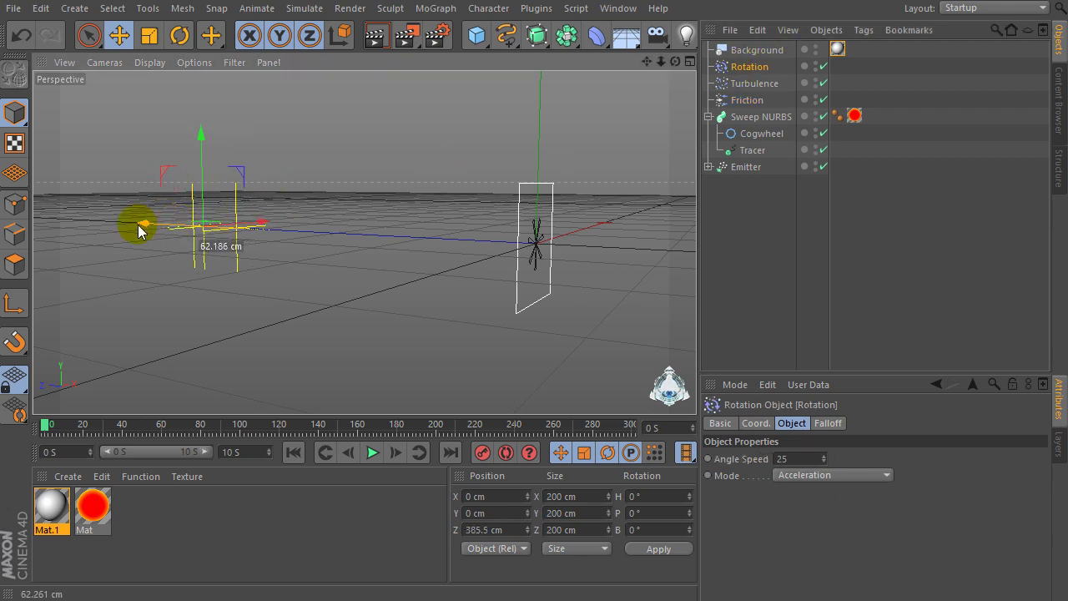
left_click(755, 83)
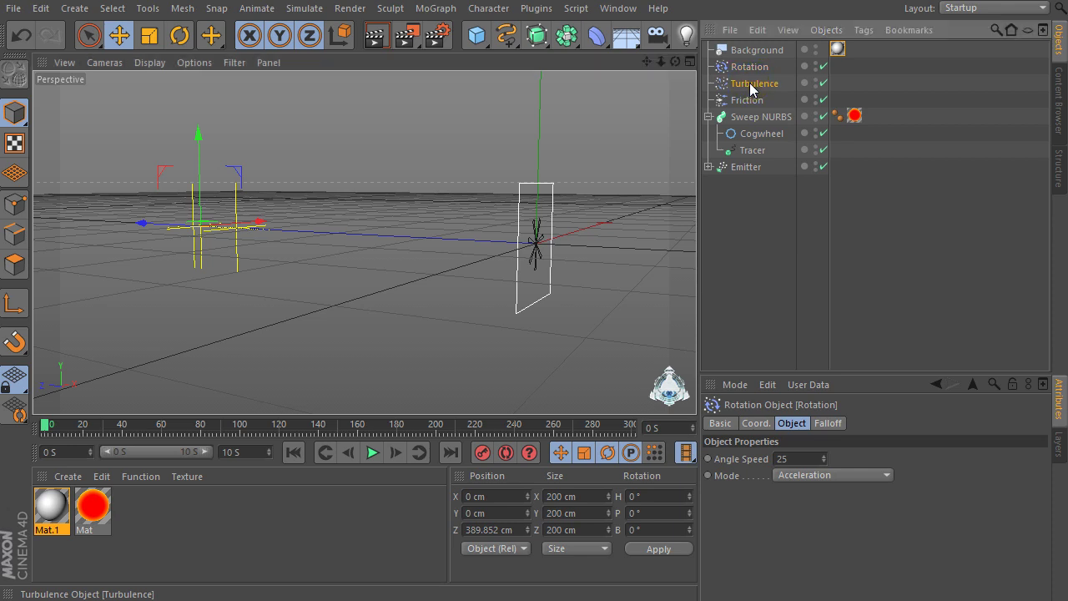
left_click_drag(171, 227, 148, 232)
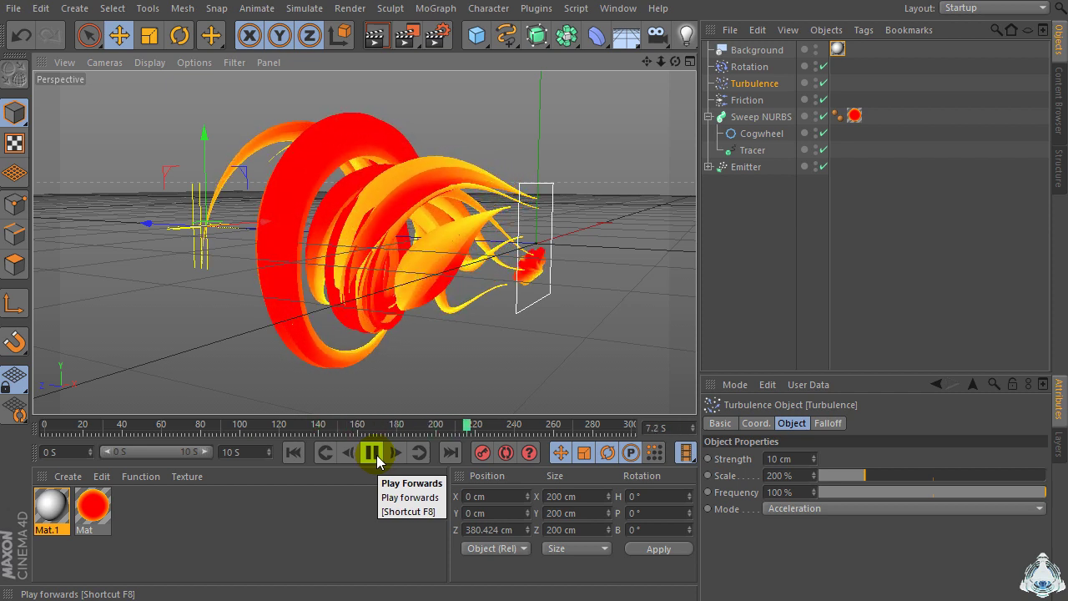
Pause the simulation at 7.633 s and orbit around to the swirl's other side.
left_click(376, 456)
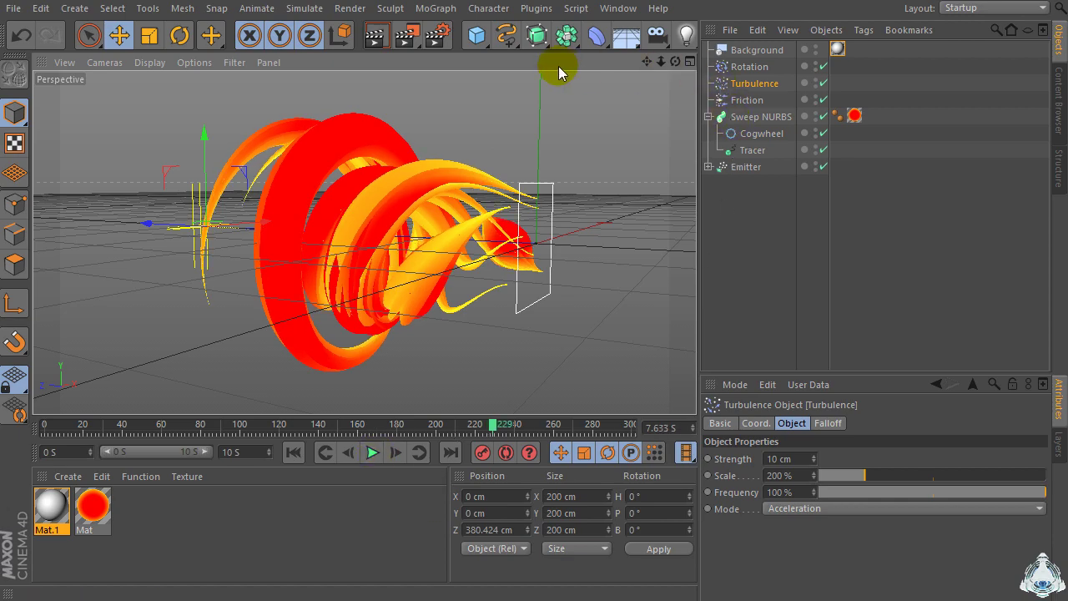
left_click_drag(364, 242, 364, 242, "alt")
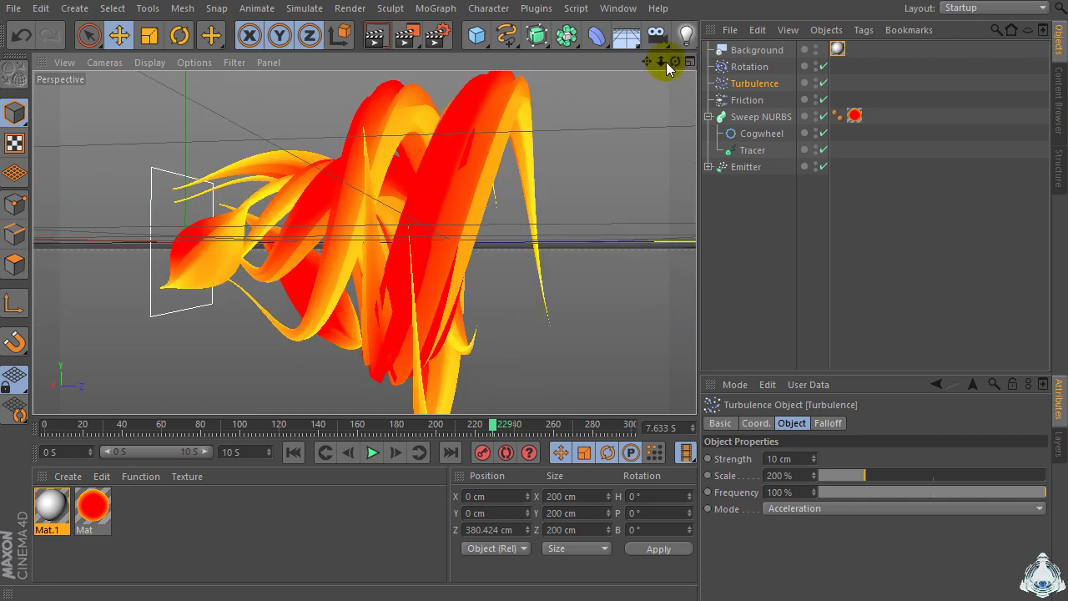
left_click_drag(668, 69, 672, 67)
left_click_drag(364, 243, 364, 242, "alt")
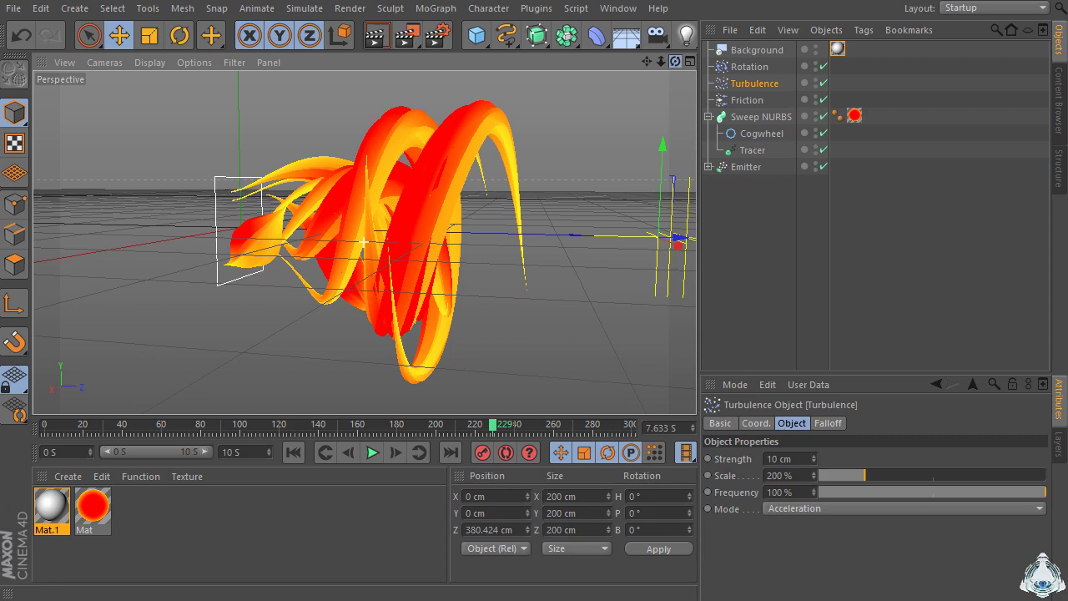
left_click_drag(655, 70, 672, 76)
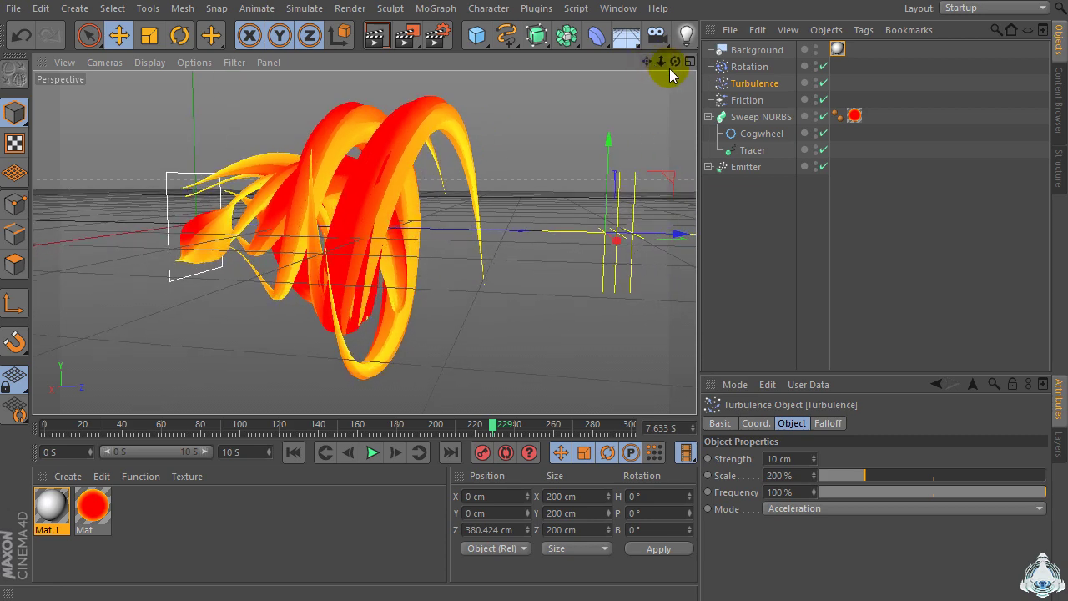
left_click_drag(363, 243, 364, 242, "alt")
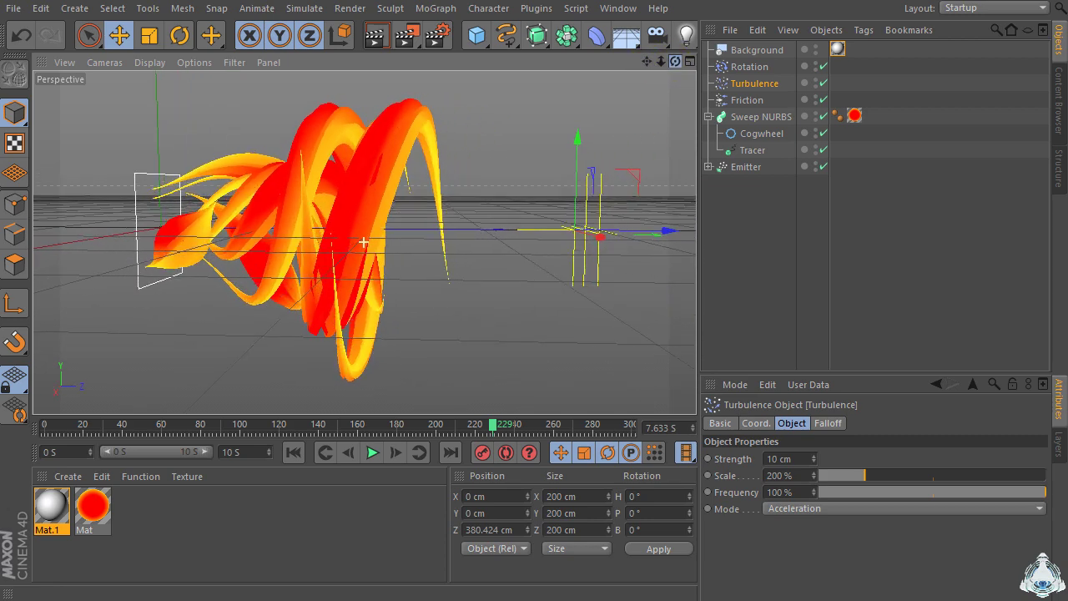
Recentre the swirl, render a quick preview, and widen the object and attribute panels.
left_click_drag(647, 61, 664, 56)
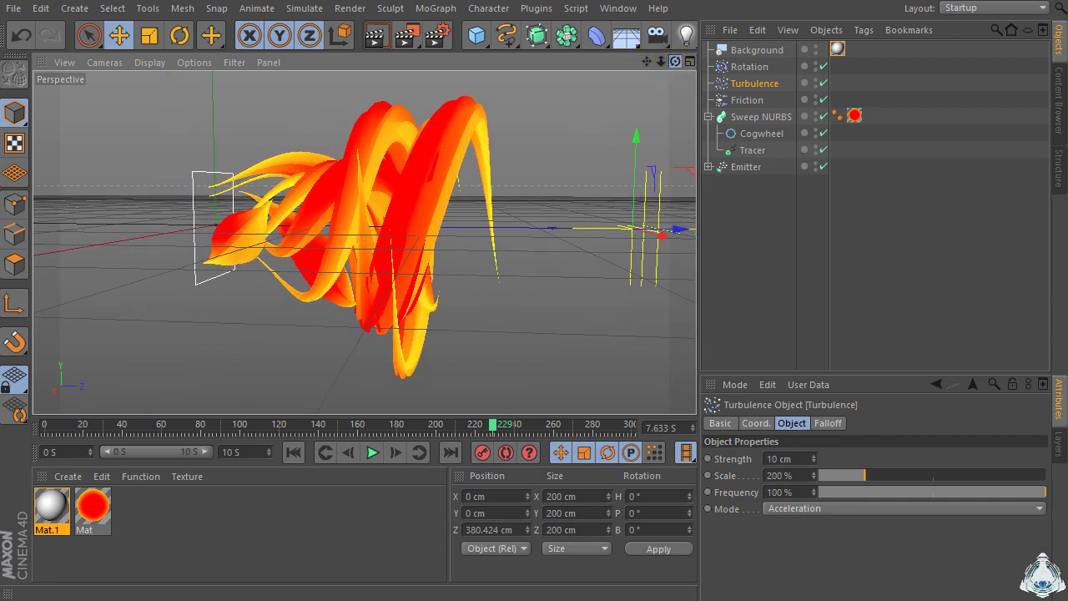
mouse_move(646, 61)
left_mouse_down()
mouse_move(634, 67)
mouse_move(678, 65)
mouse_move(667, 66)
left_mouse_up()
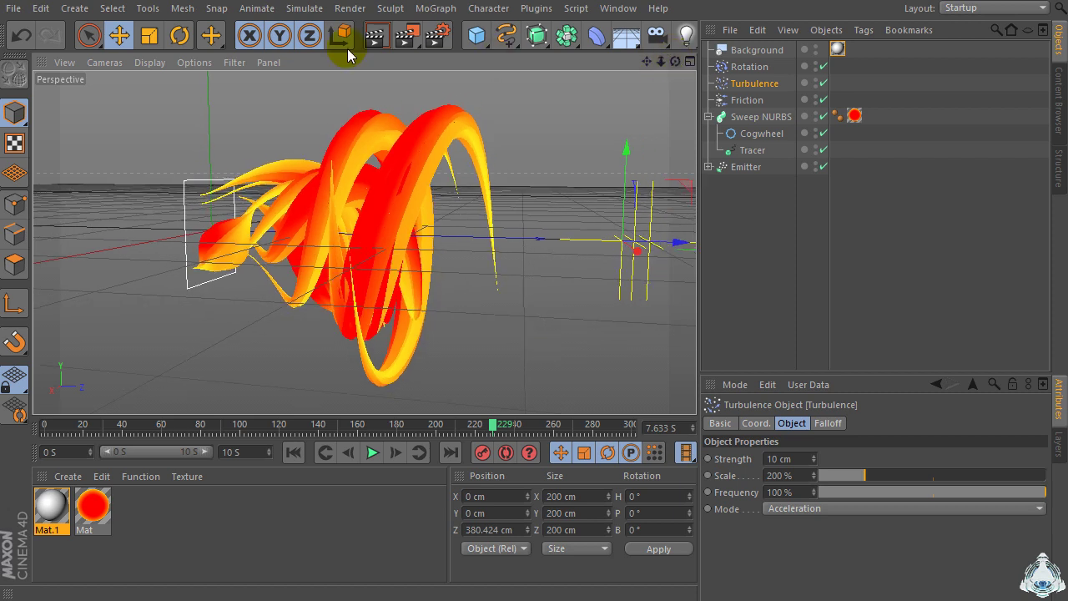
left_click(377, 40)
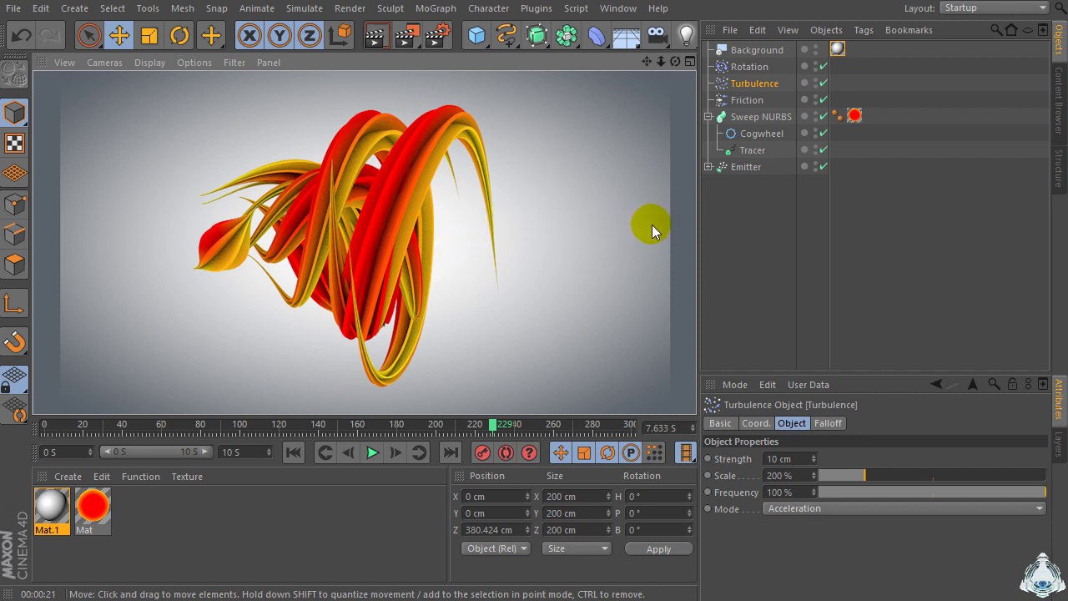
left_click_drag(698, 231, 650, 249)
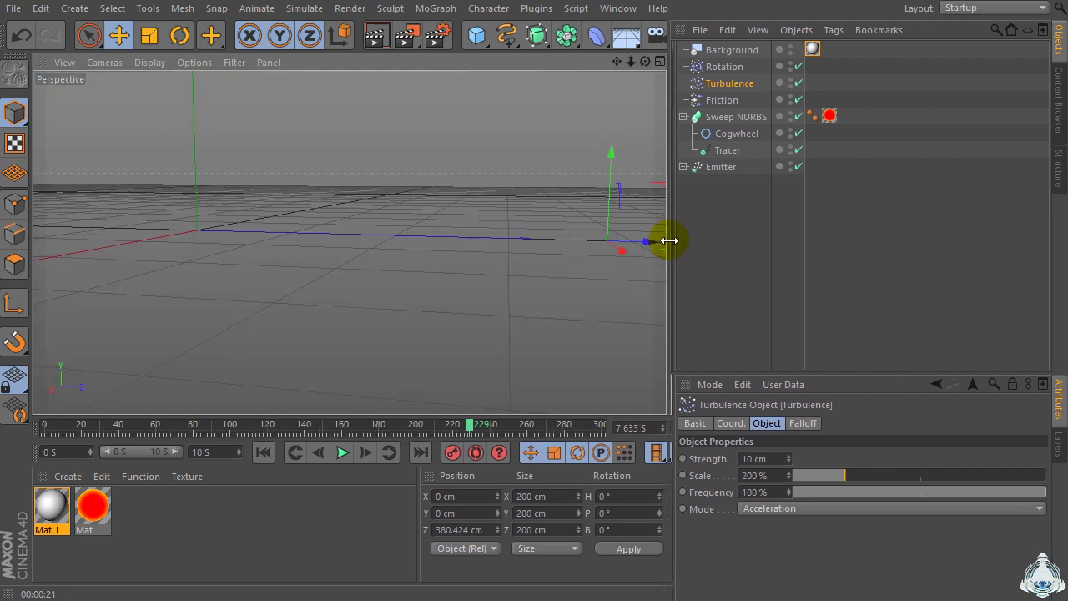
Set Ambient Occlusion accuracy to 100% with 50 minimum and 200 maximum samples.
left_click(430, 40)
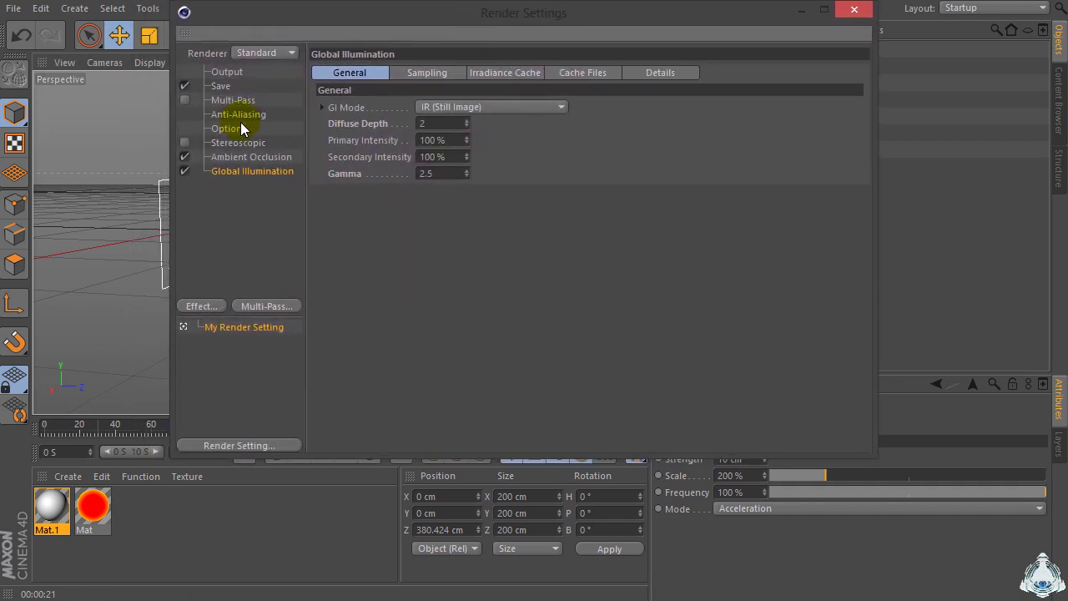
left_click(259, 157)
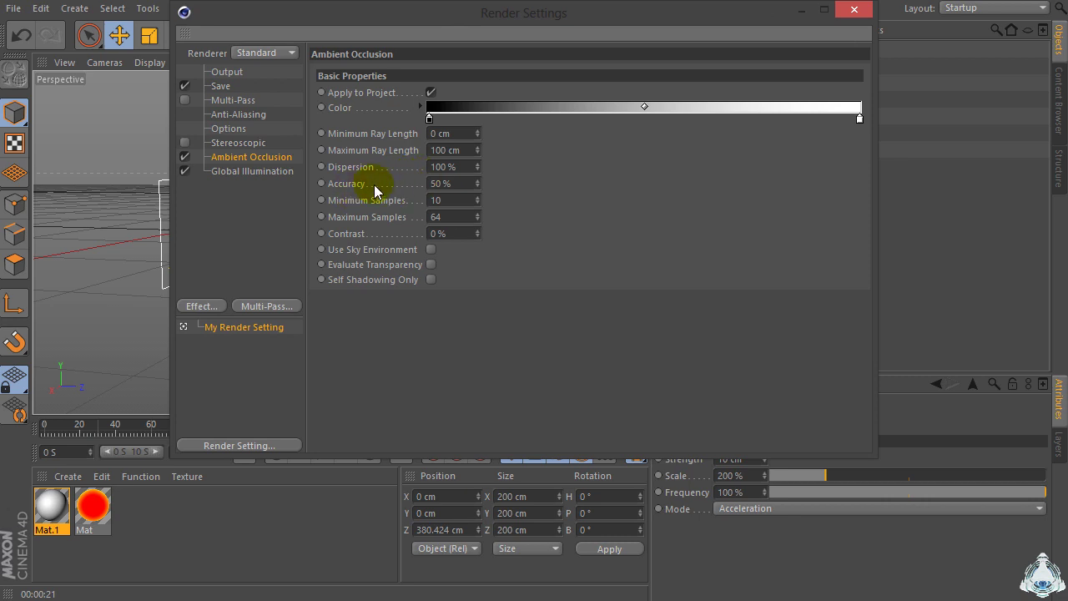
double_click(431, 186)
type("150")
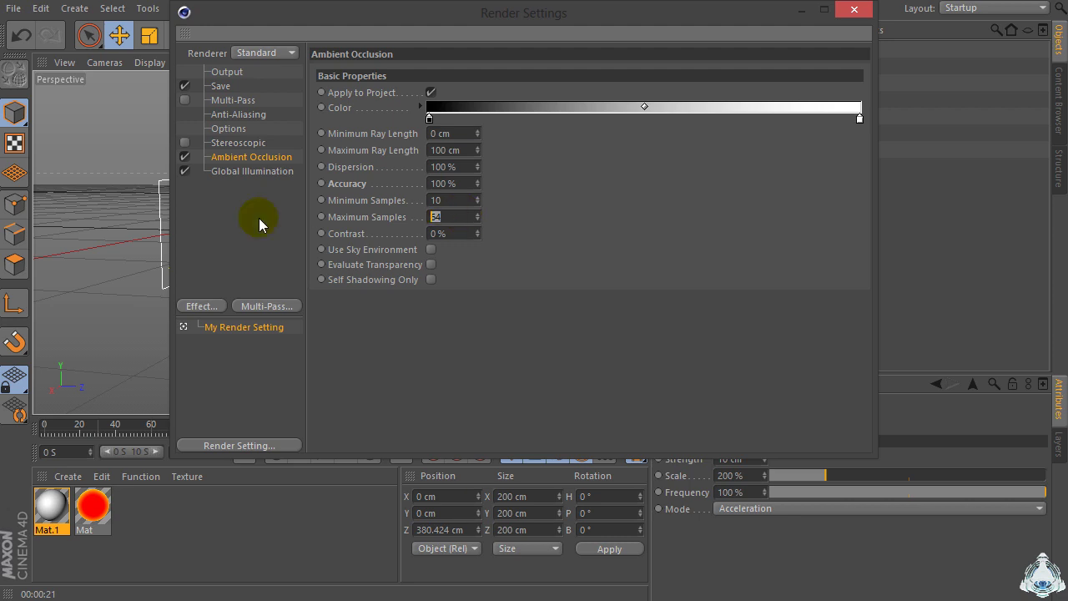
type("150")
key("Return")
type("50")
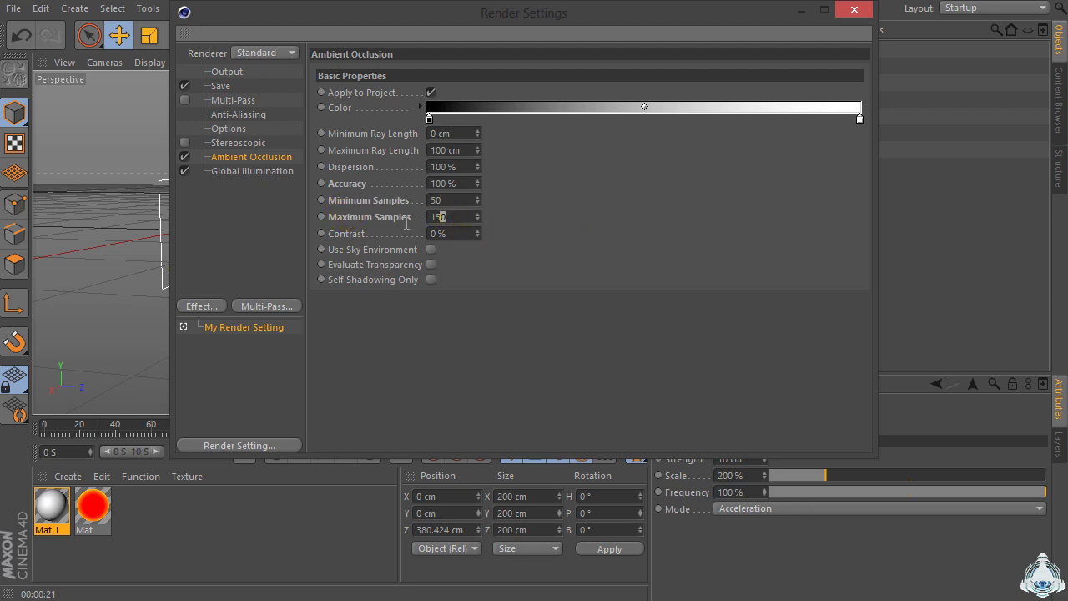
type("200")
Lighten the occlusion gradient's dark colour to grey 106 and close render settings.
double_click(428, 120)
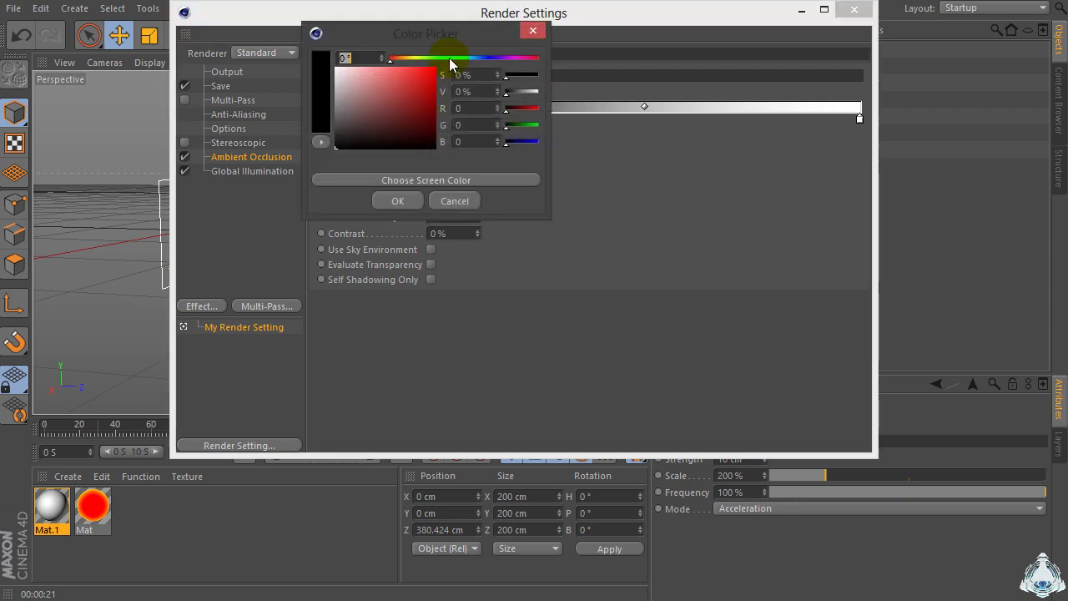
left_click_drag(360, 138, 338, 124)
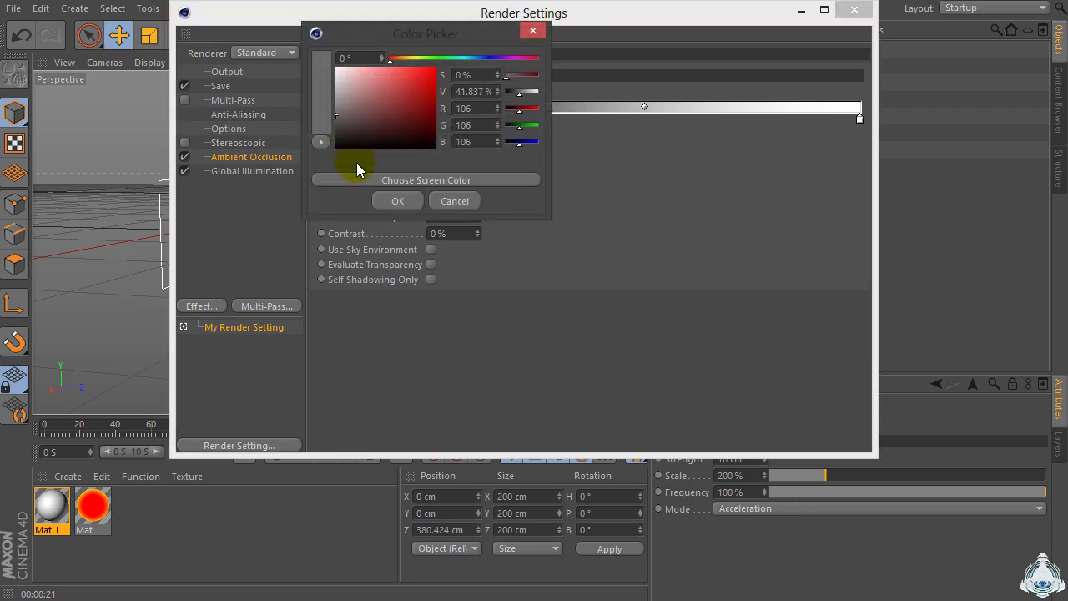
left_click(455, 200)
left_click(845, 14)
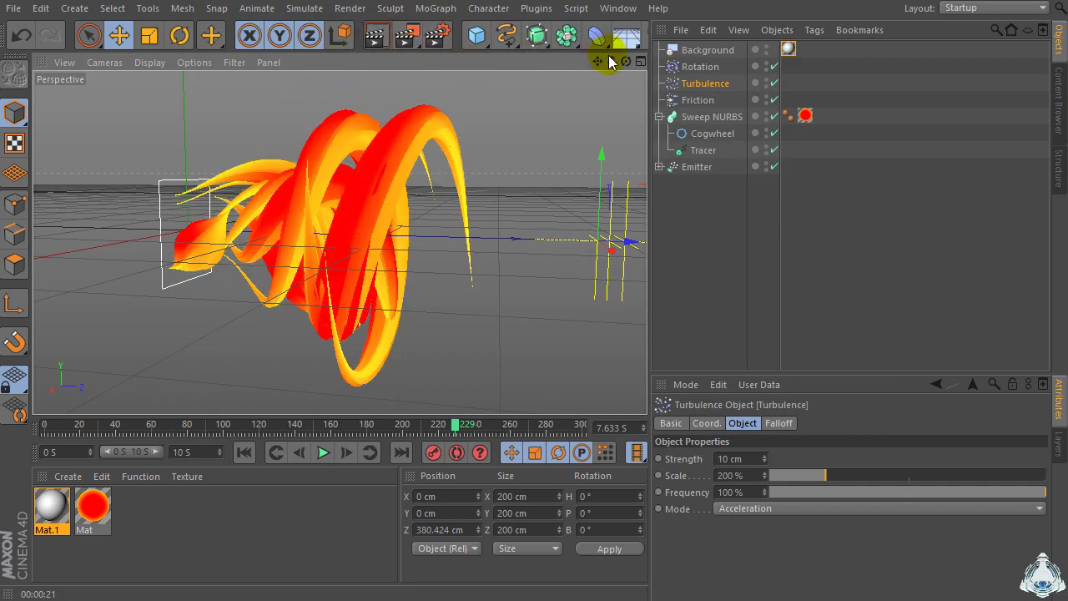
Advance the simulation to frame 249, dolly and pan closer, and render a preview.
left_click(324, 452)
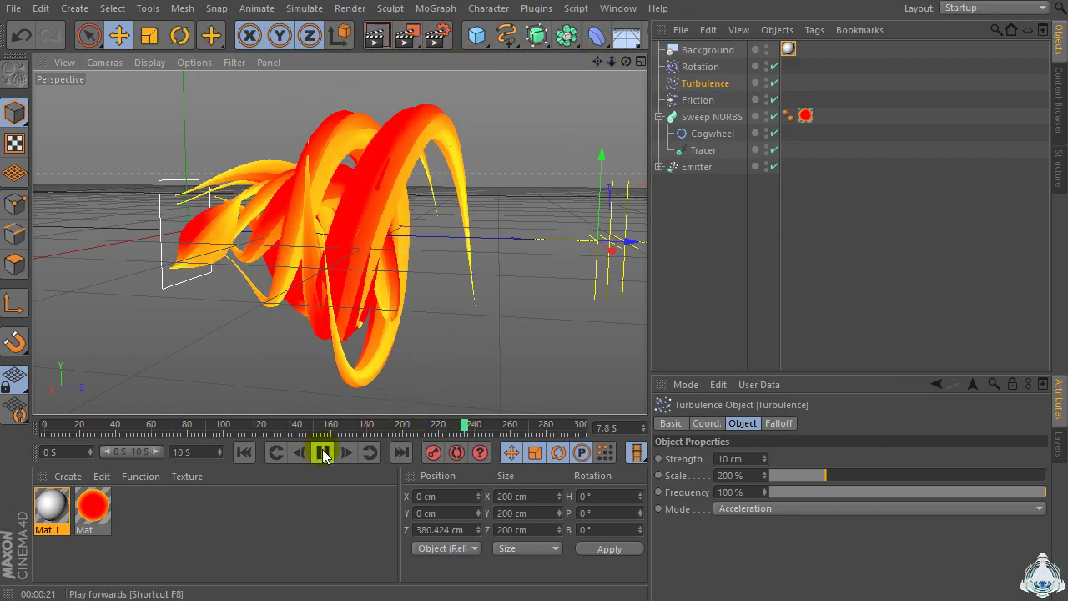
left_click(324, 452)
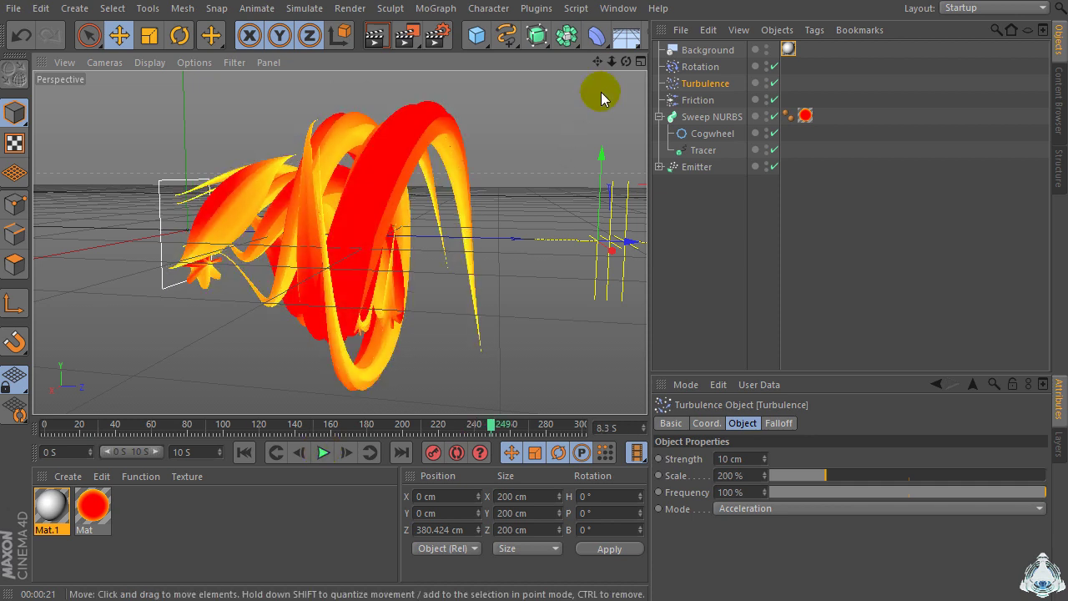
left_click_drag(612, 61, 621, 61)
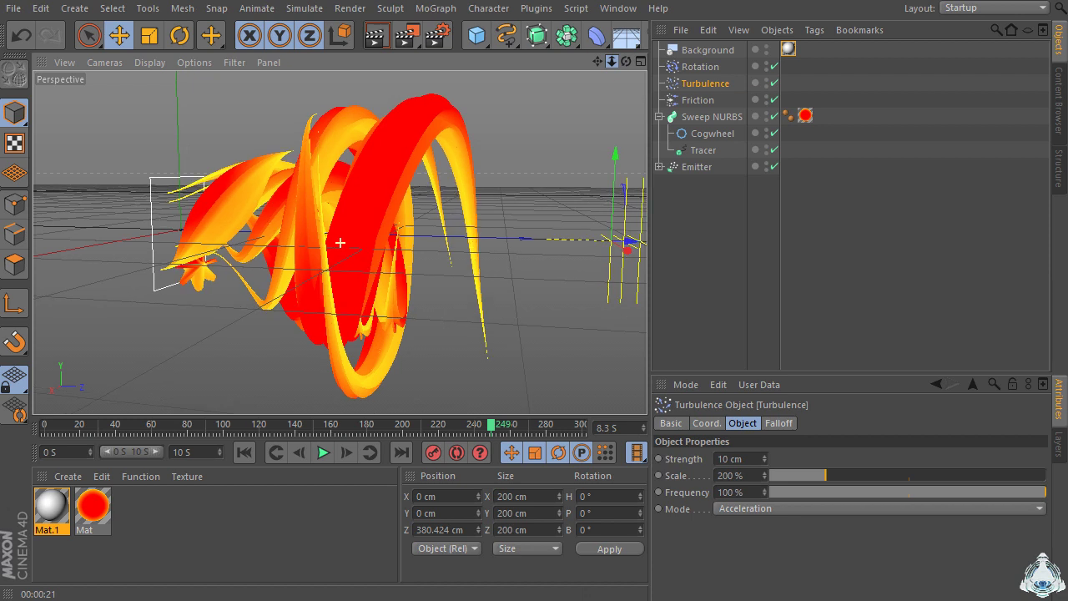
left_click_drag(597, 61, 613, 64)
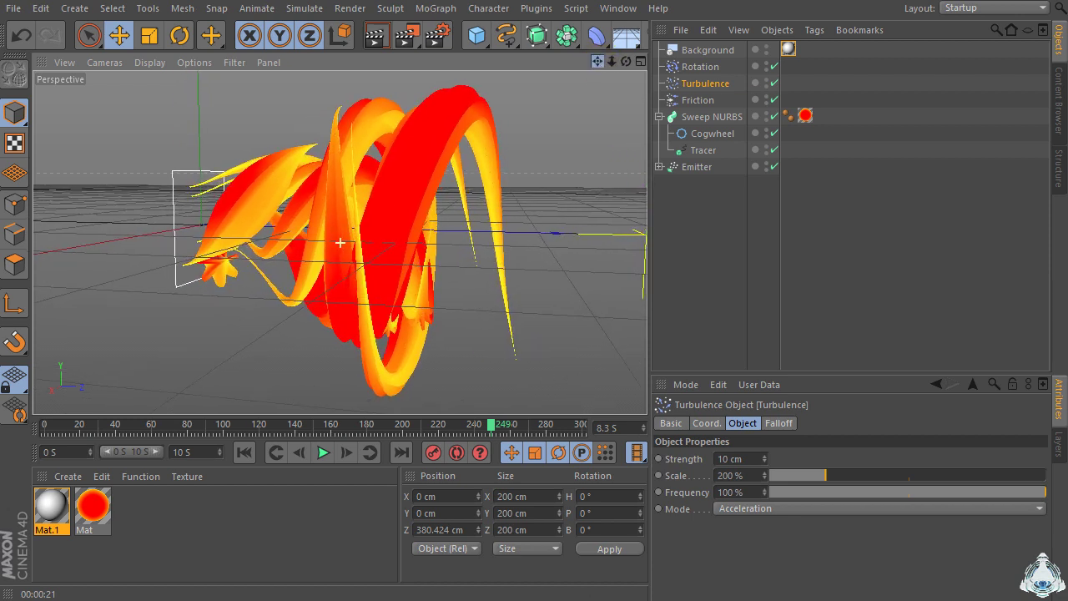
left_click(376, 35)
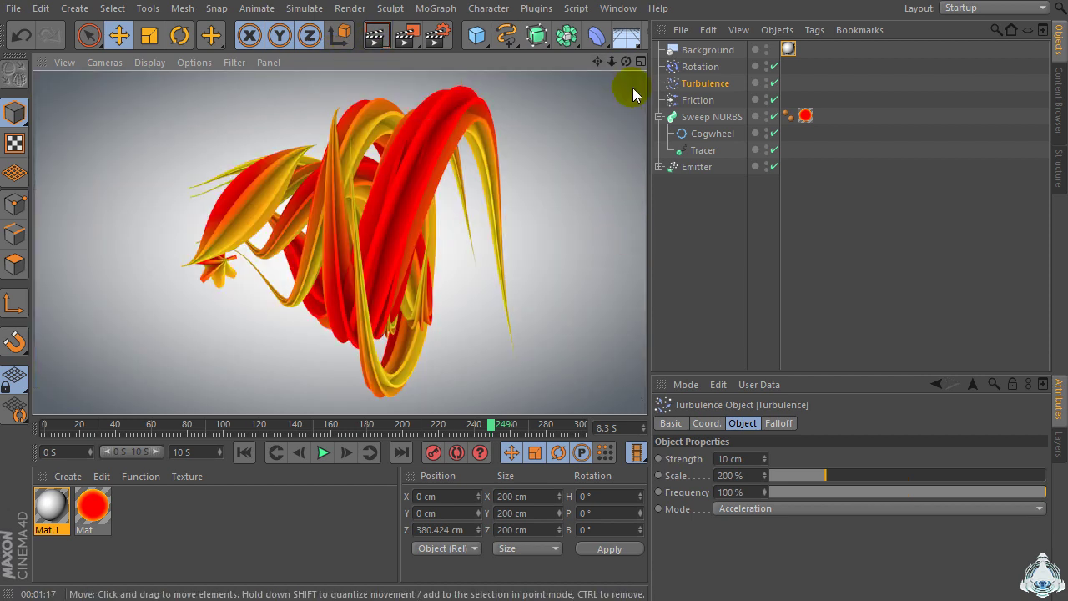
Orbit to look into the swirl's rings and render another preview.
left_click_drag(549, 348, 468, 347, "alt")
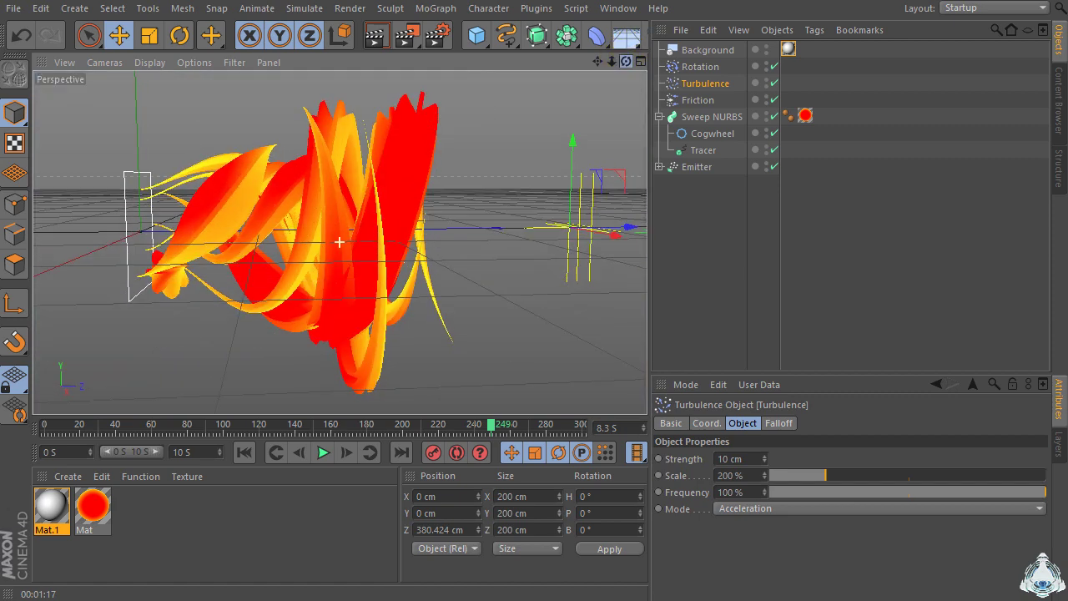
left_click_drag(625, 61, 600, 61)
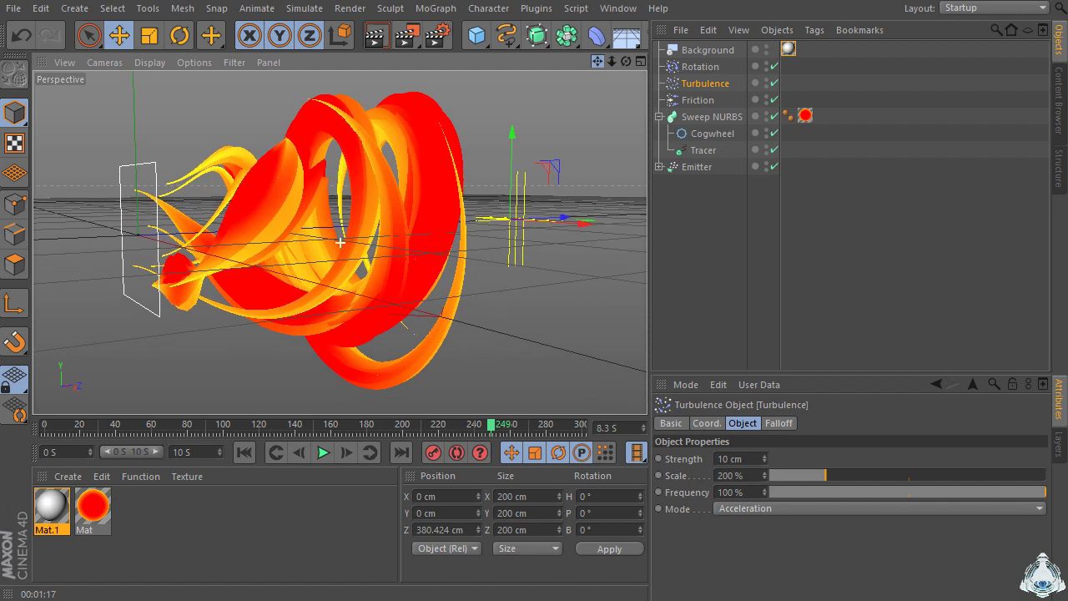
left_click_drag(340, 242, 429, 65)
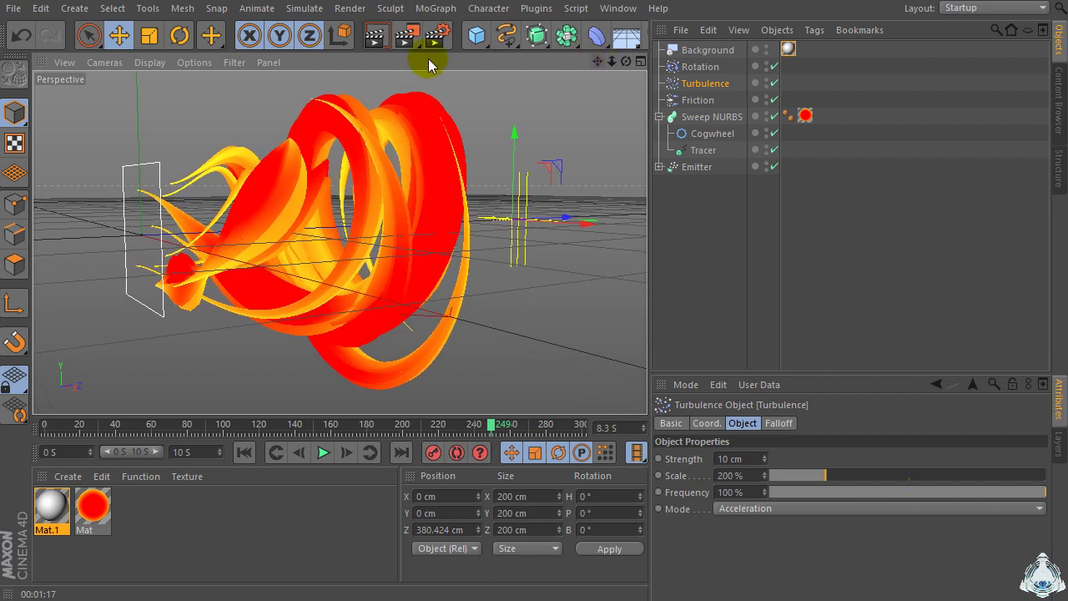
left_click(373, 42)
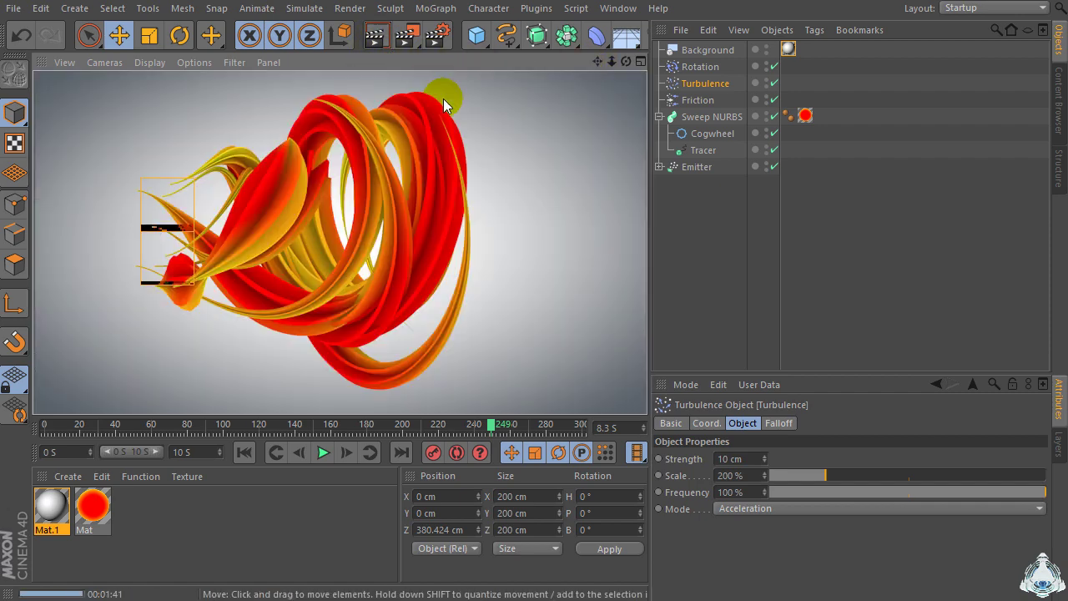